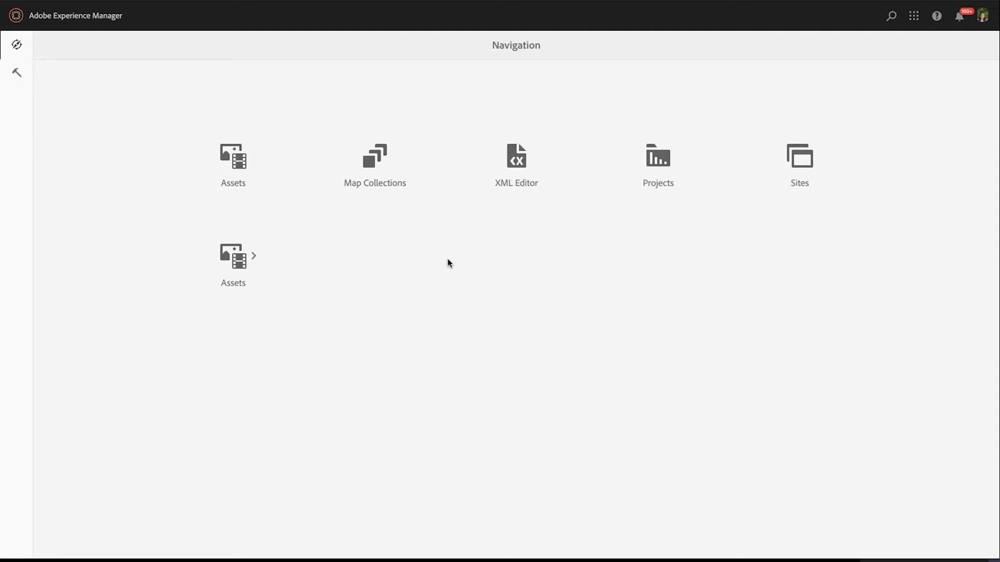
Browse the Sites hierarchy through We.Retail and United States to the pages of the English site.
left_click(795, 164)
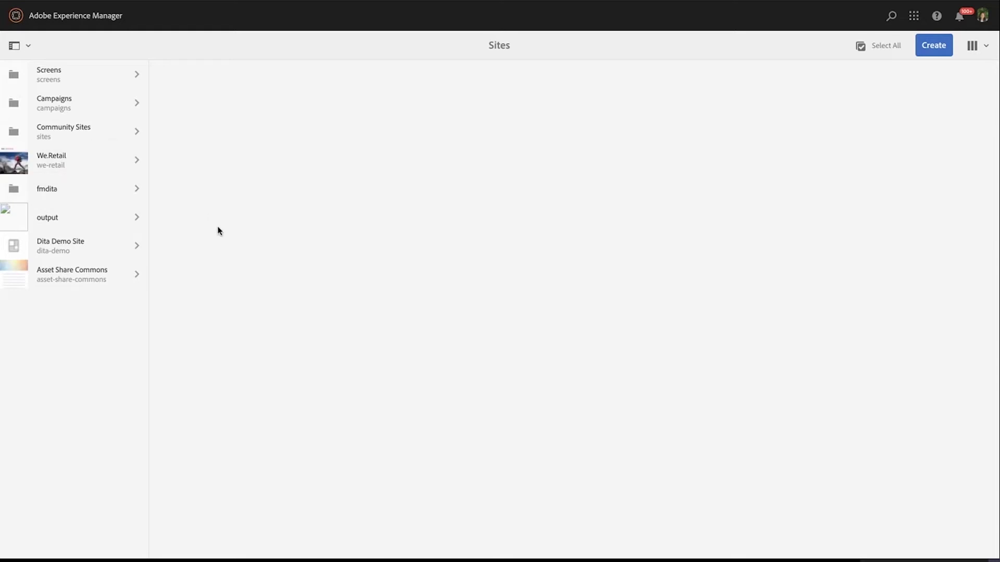
left_click(53, 162)
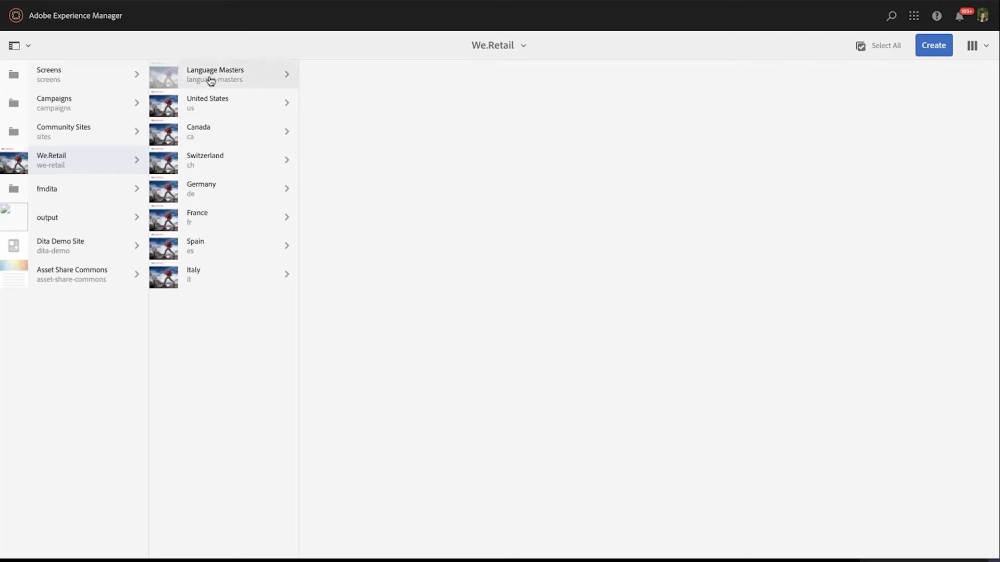
left_click(209, 105)
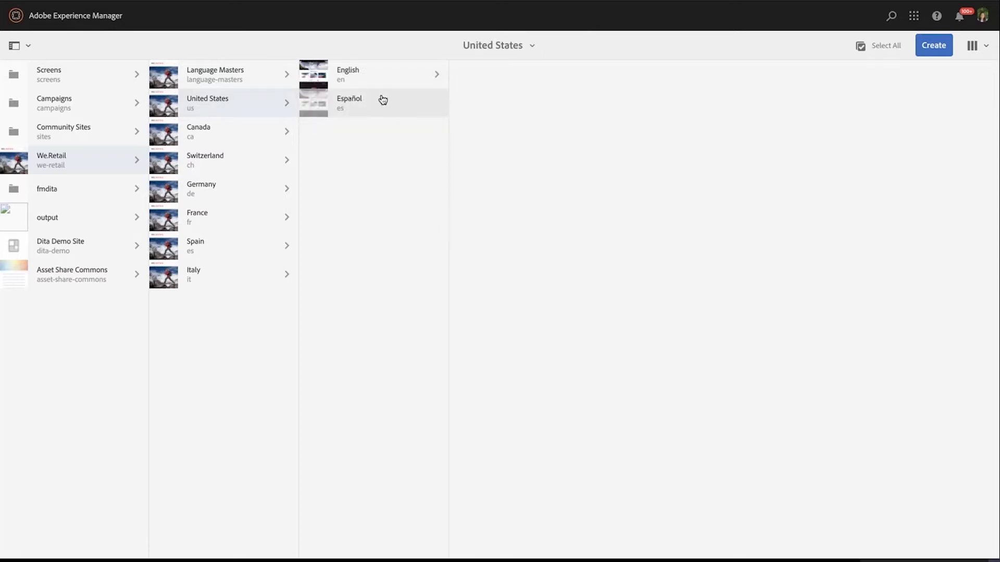
left_click(345, 71)
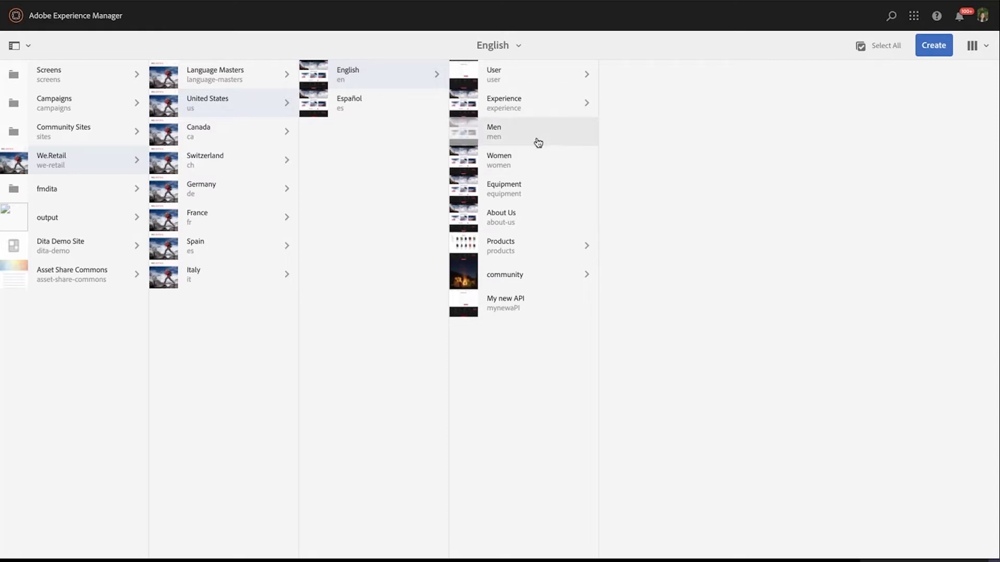
Open the media folder in Assets under en, STC, AEM Forms Documentation, topics.
left_click(78, 18)
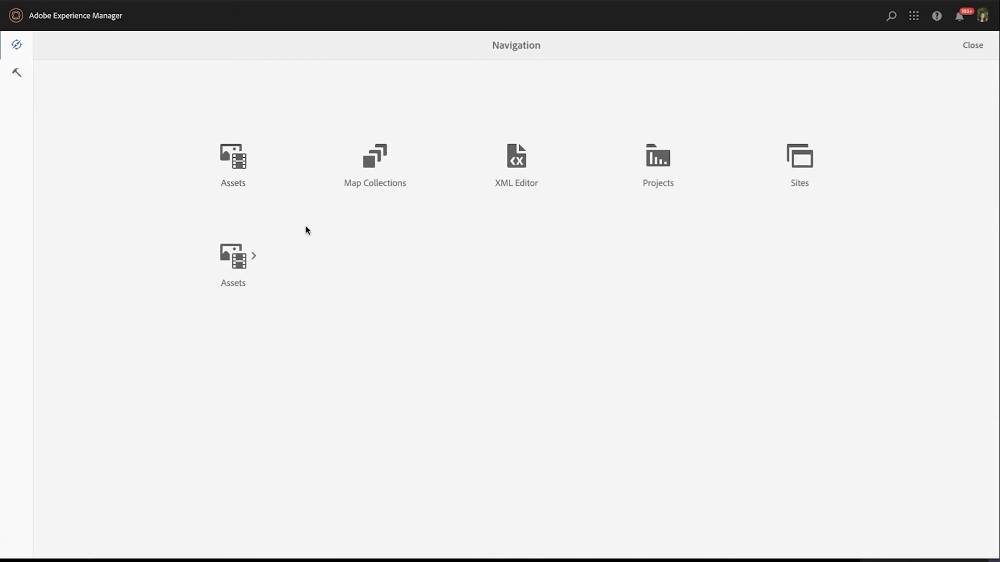
left_click(233, 159)
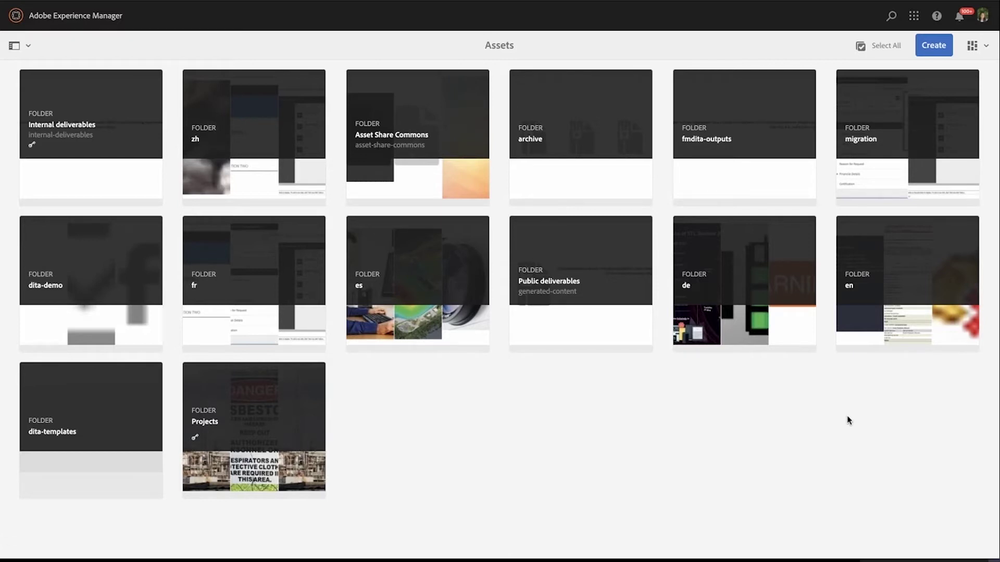
left_click(895, 316)
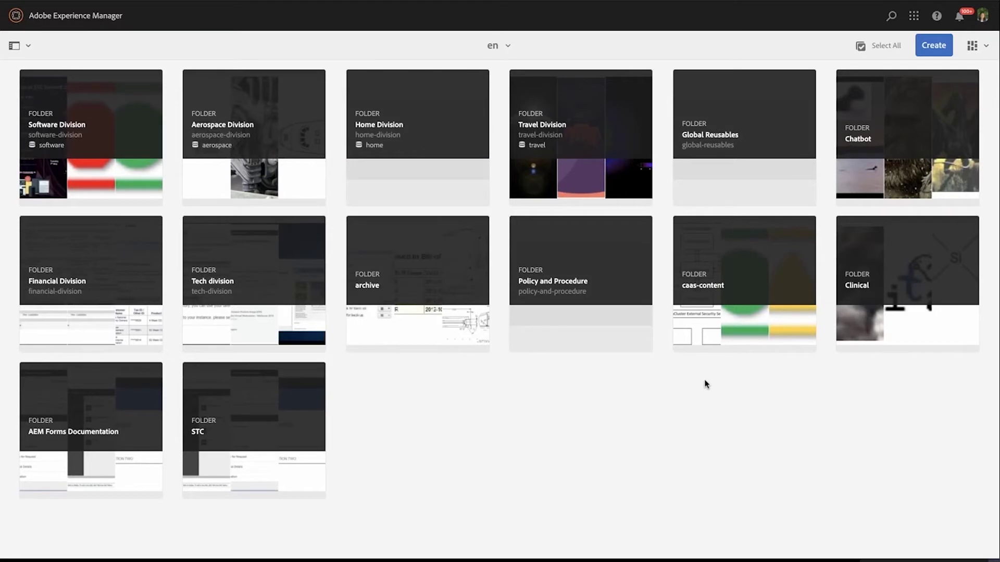
left_click(256, 430)
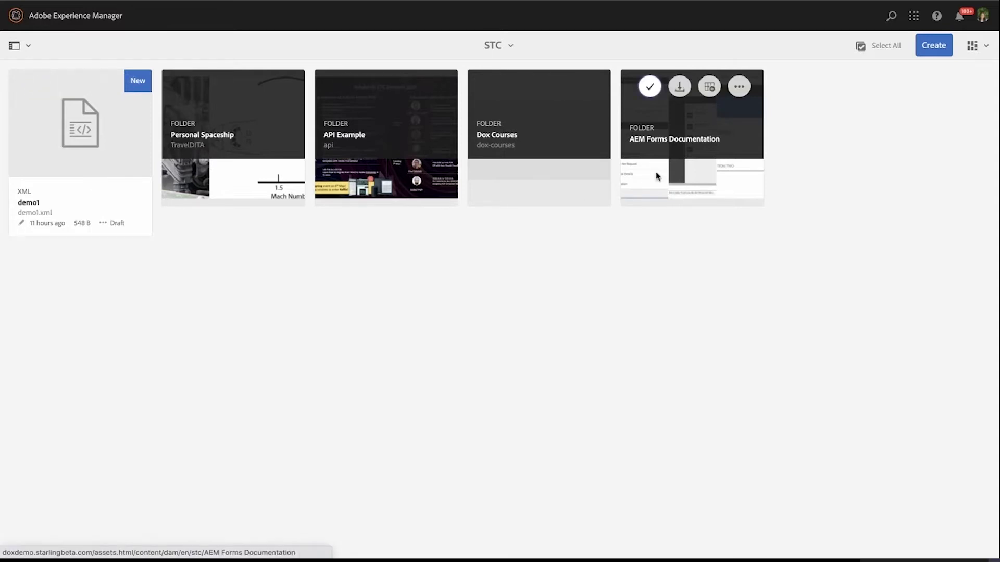
left_click(644, 183)
left_click(278, 175)
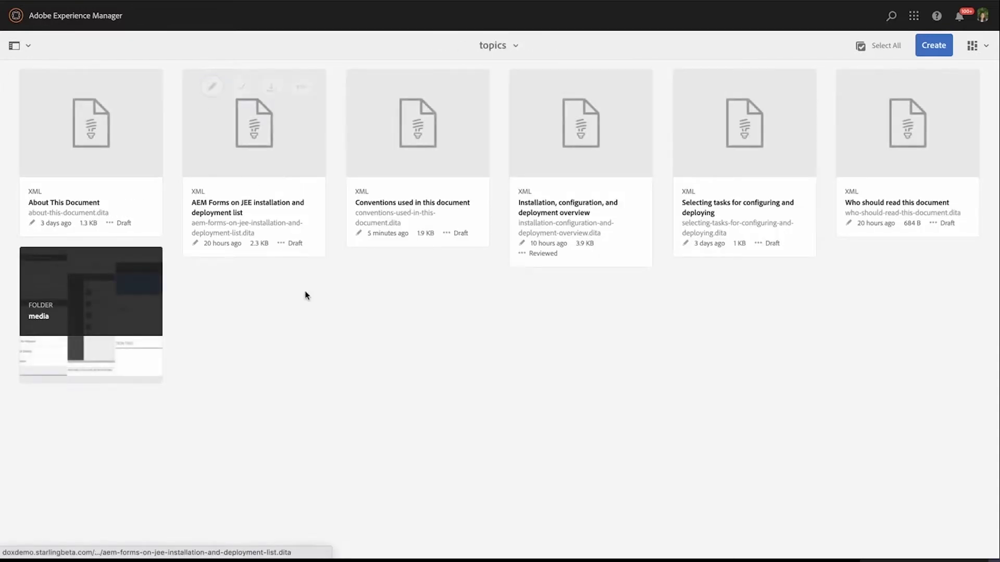
left_click(78, 328)
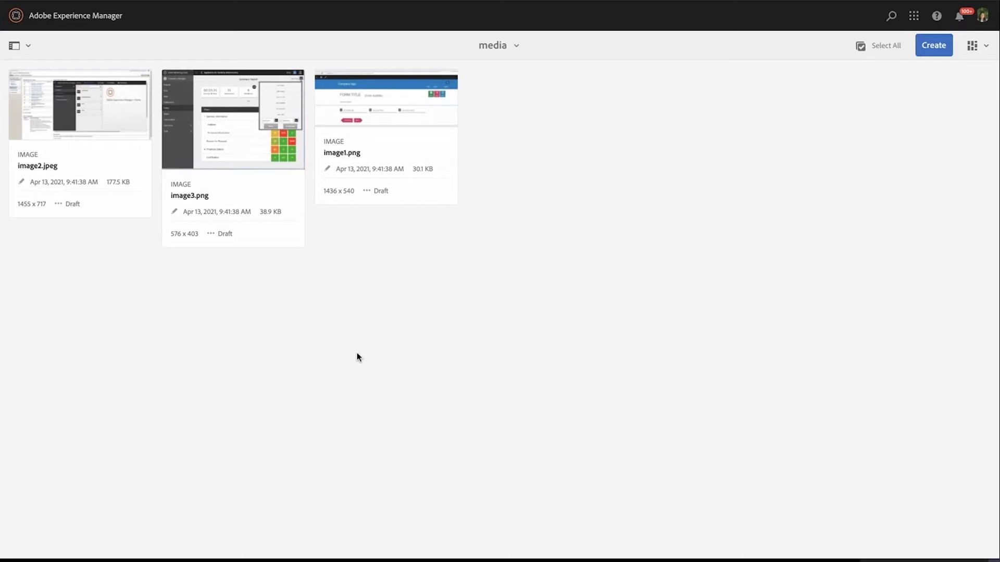
Select image3.png in the media folder and open its properties.
mouse_move(223, 214)
mouse_move(207, 138)
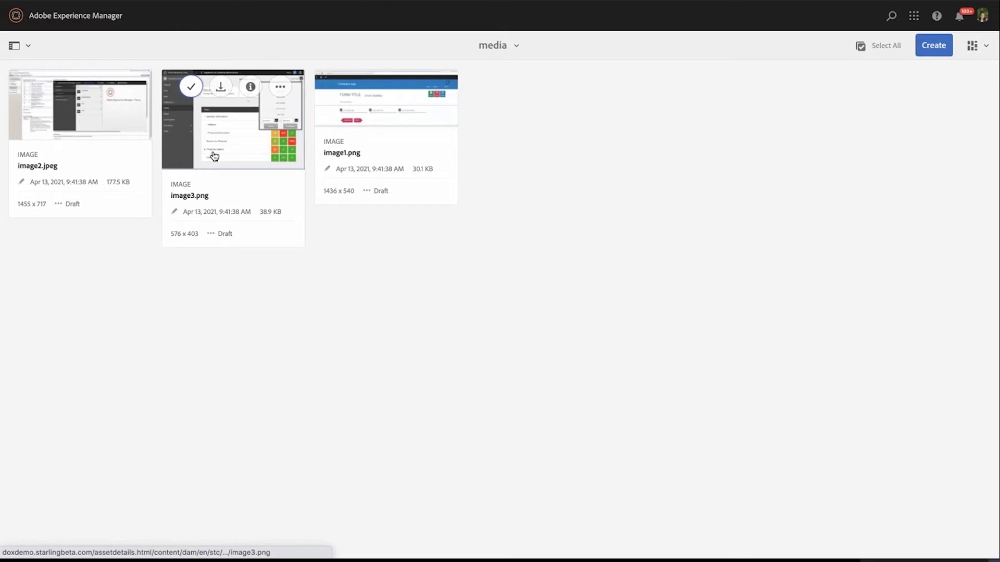
left_click(191, 87)
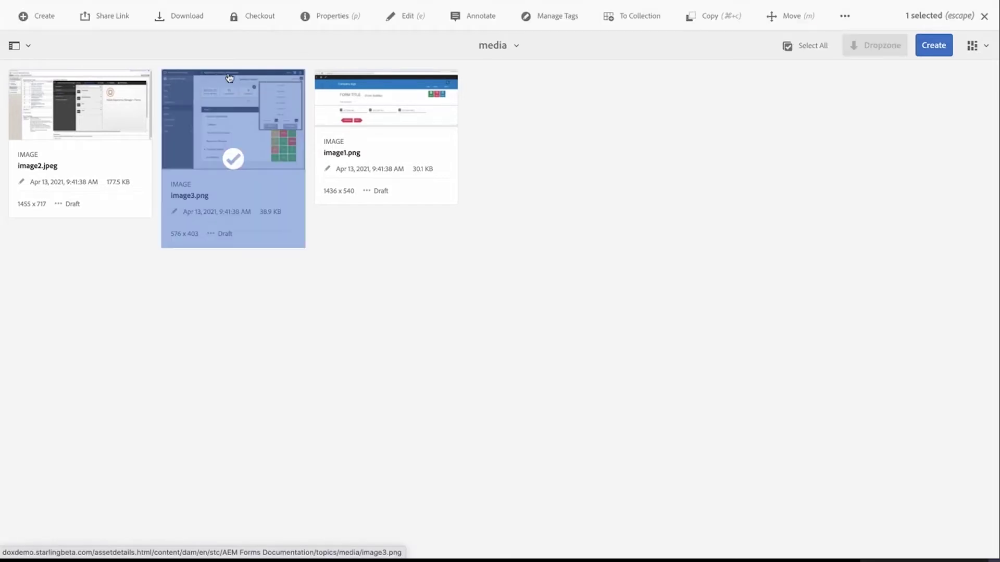
left_click(320, 17)
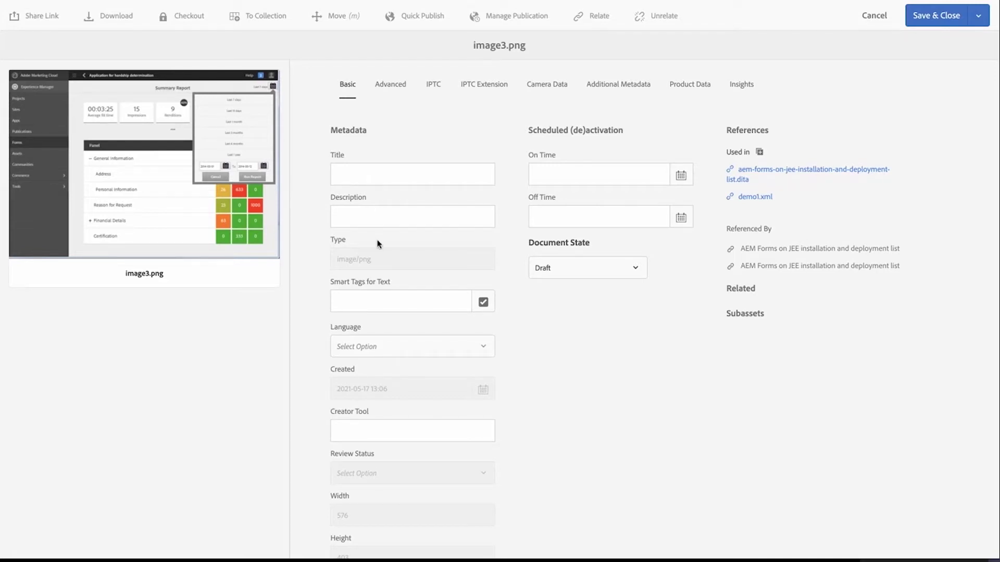
Add the Screenshot tag from the FormGuide namespace to image3.png.
left_click(386, 307)
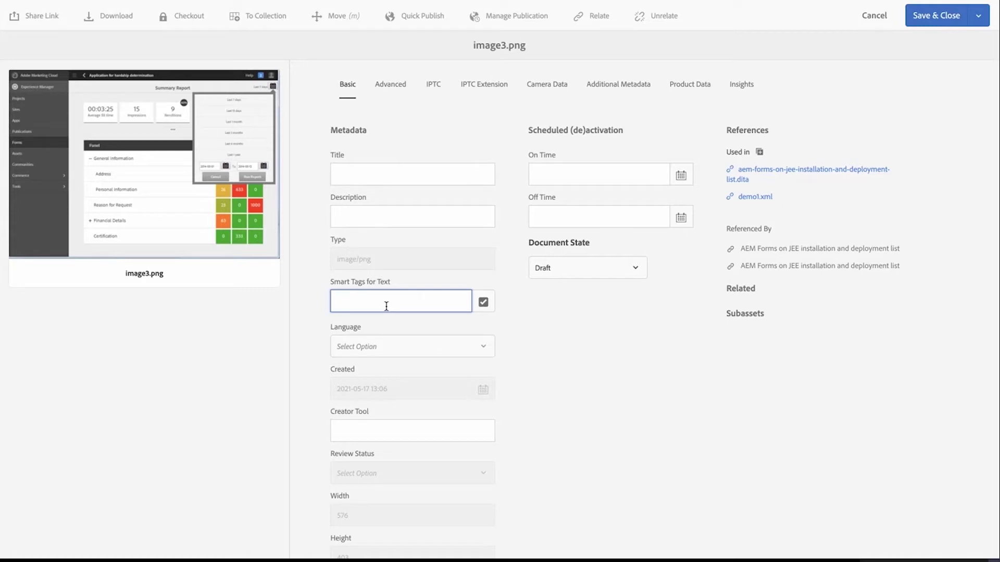
left_click(484, 302)
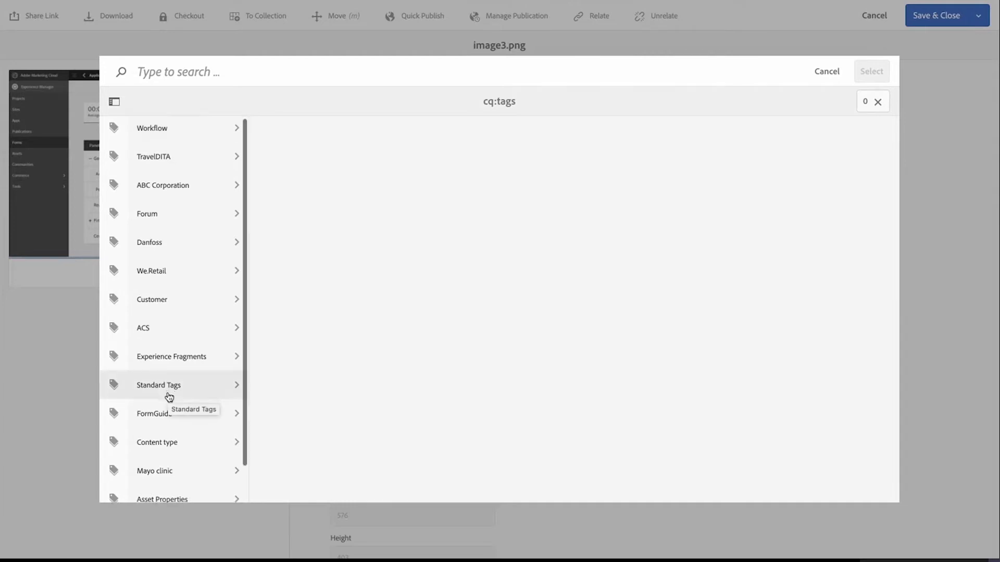
scroll(168, 396, "down", 1)
scroll(169, 397, "up", 1)
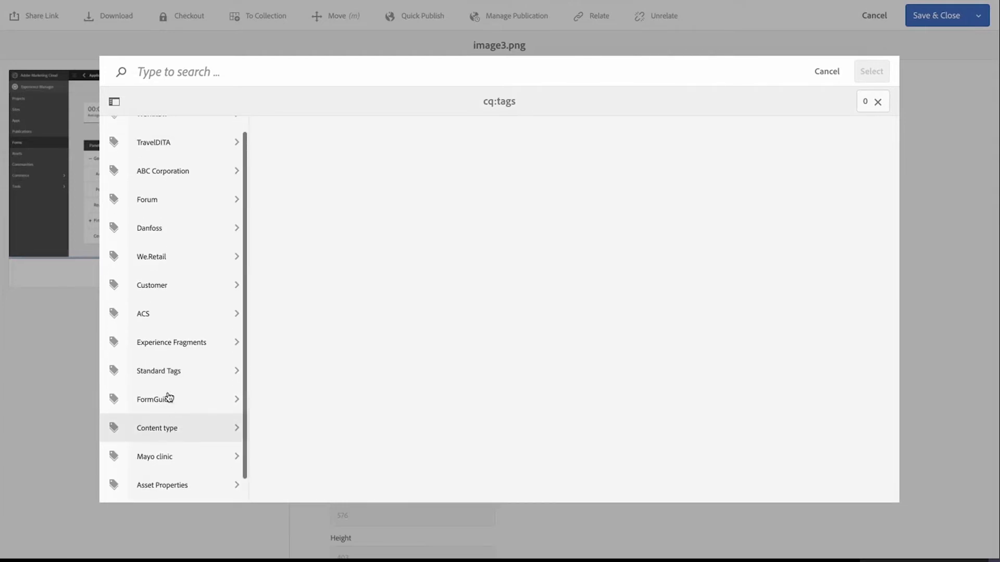
scroll(168, 397, "down", 1)
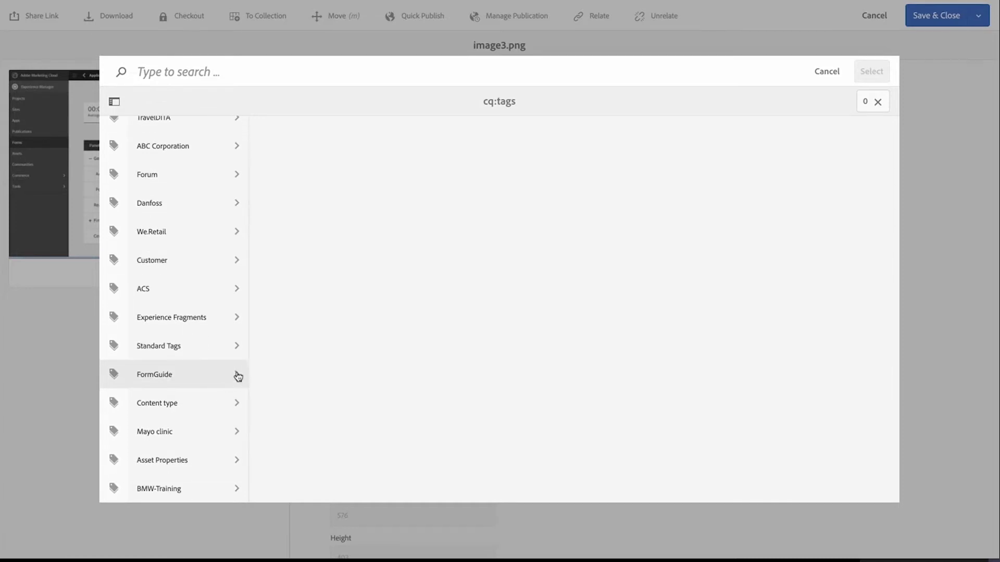
left_click(237, 375)
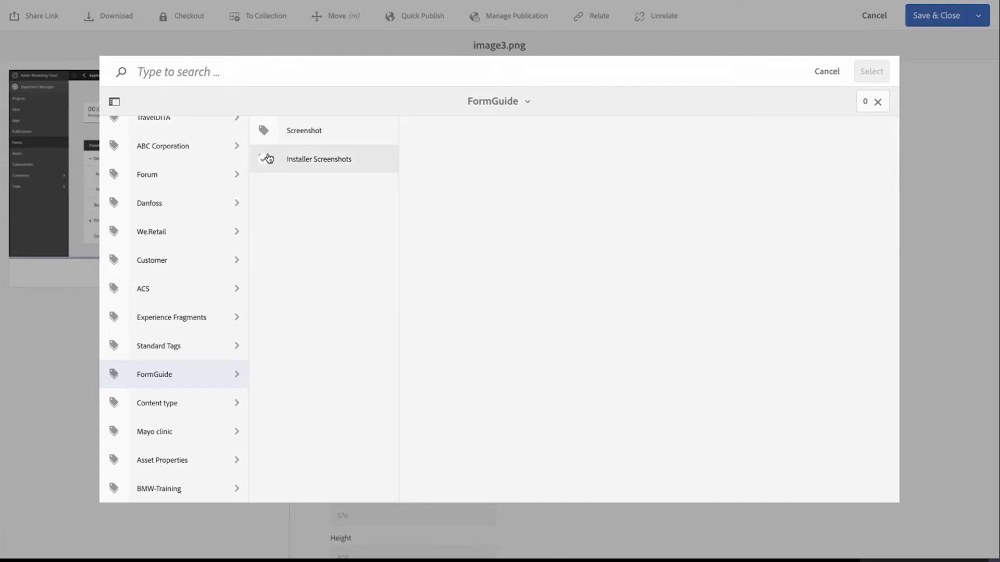
left_click(264, 133)
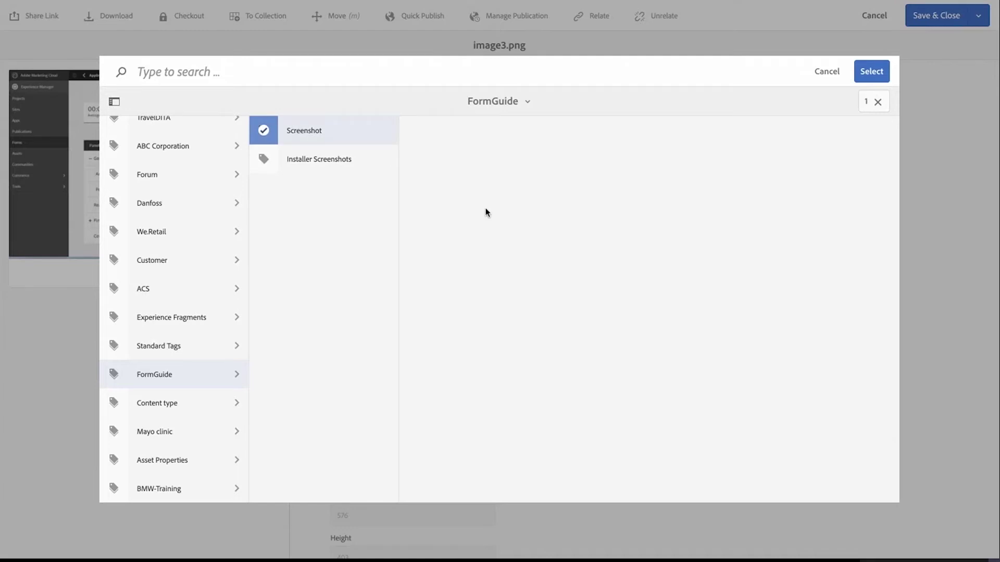
left_click(882, 76)
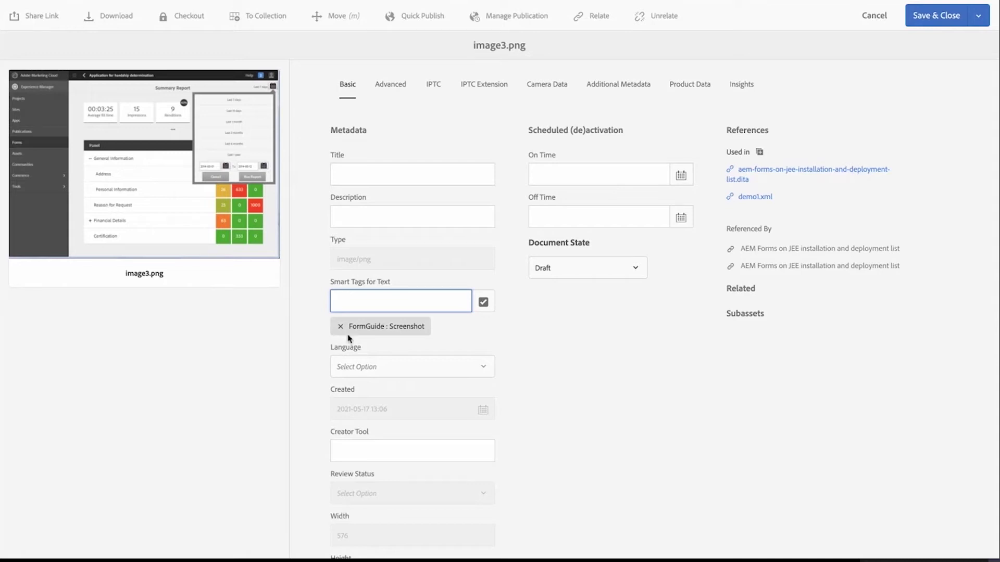
View the language options for image3.png without choosing one, and save and close its properties.
left_click(483, 370)
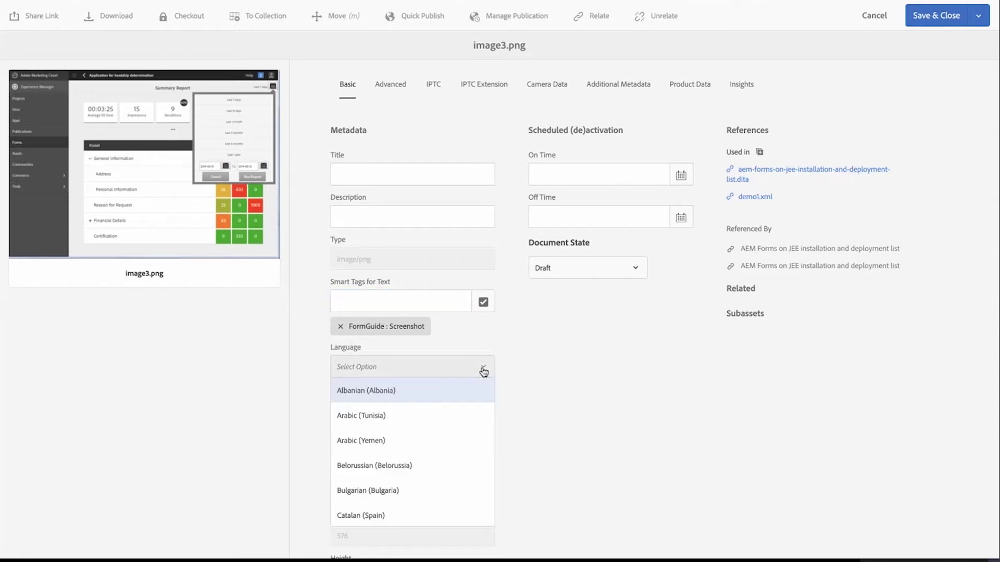
left_click(538, 373)
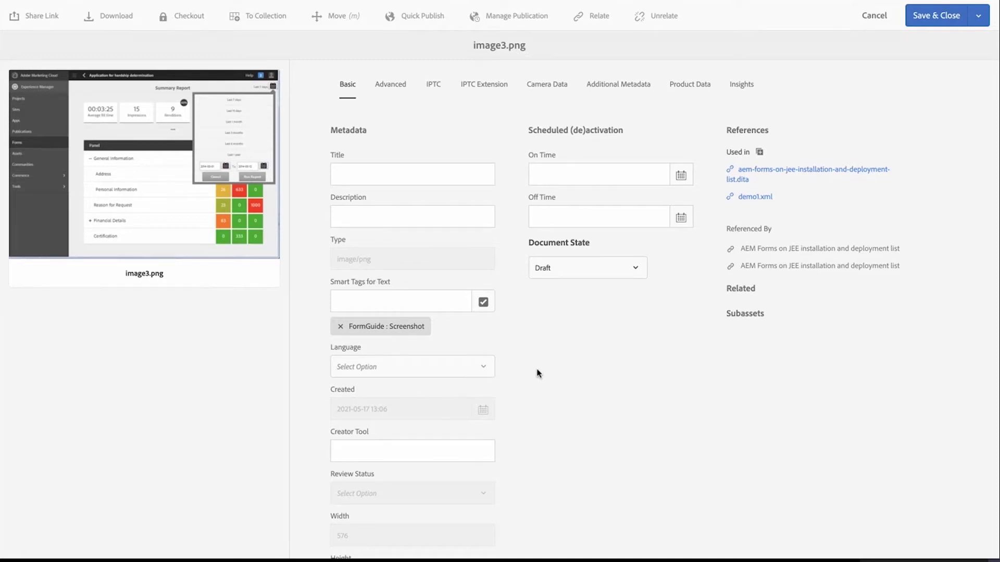
left_click(931, 21)
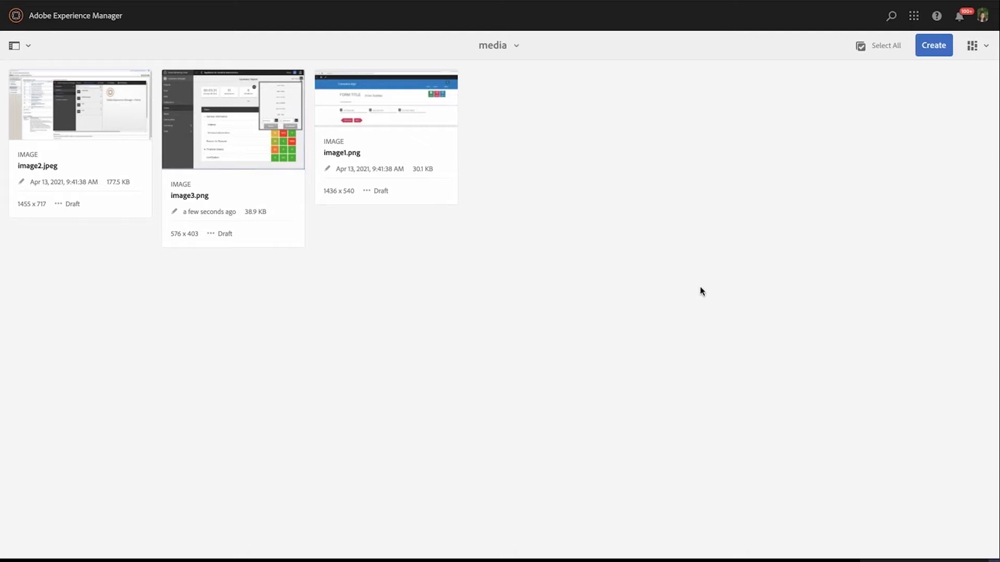
Go back up to the AEM Forms Documentation folder and open the map "Configuring AEM for Delta forms on JEE Server Clusters Using JBoss".
left_click(495, 46)
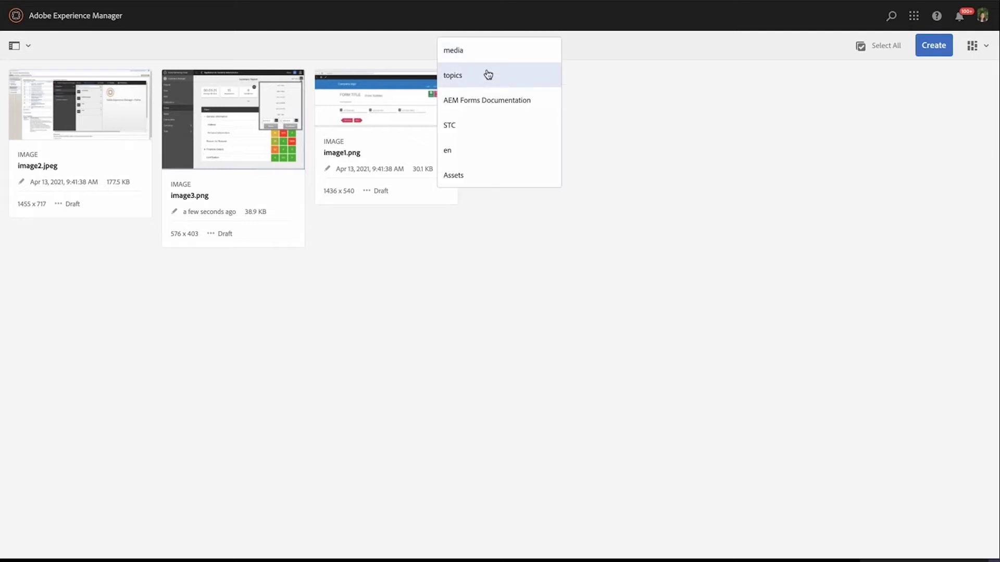
left_click(488, 74)
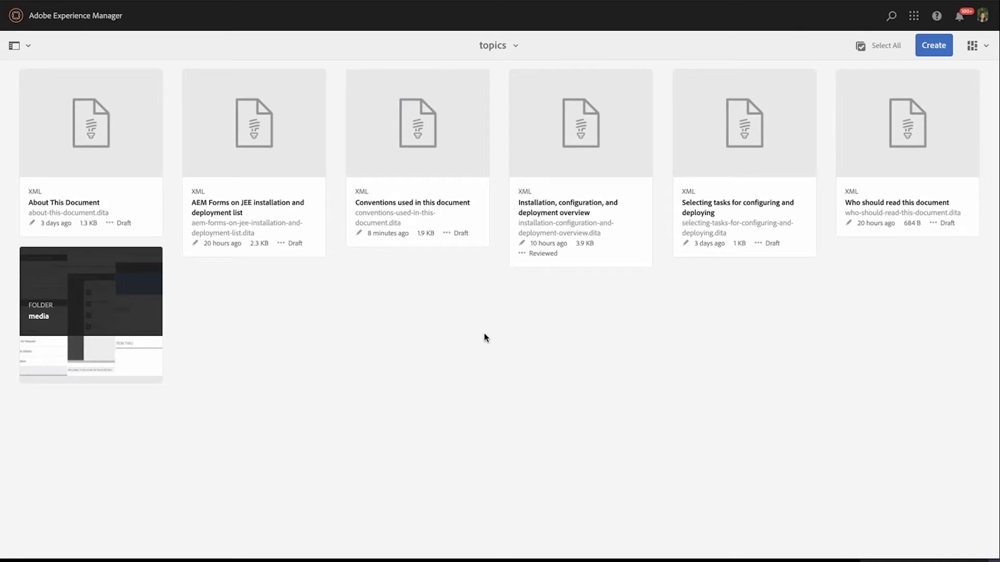
left_click(515, 46)
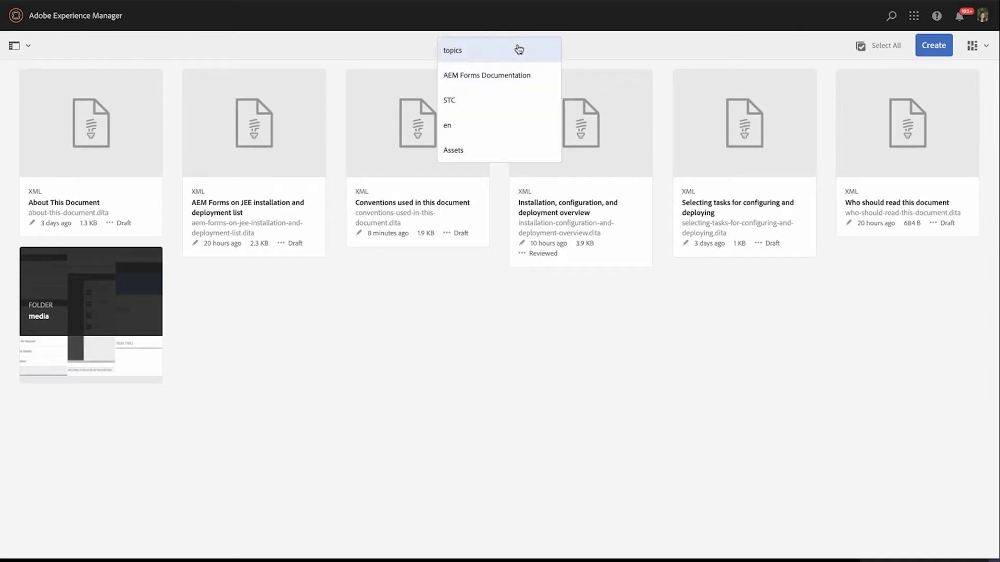
left_click(486, 74)
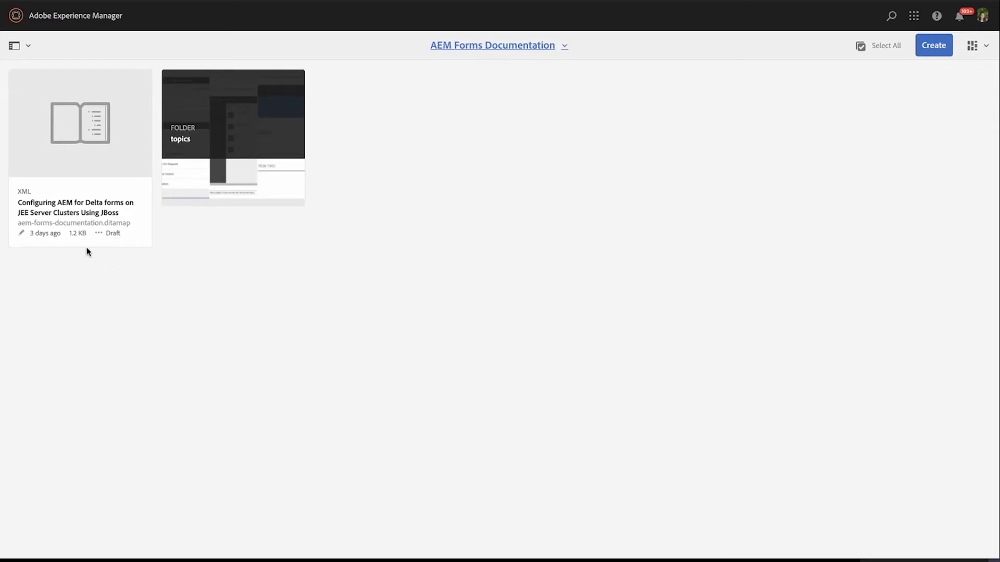
mouse_move(80, 170)
left_click(73, 139)
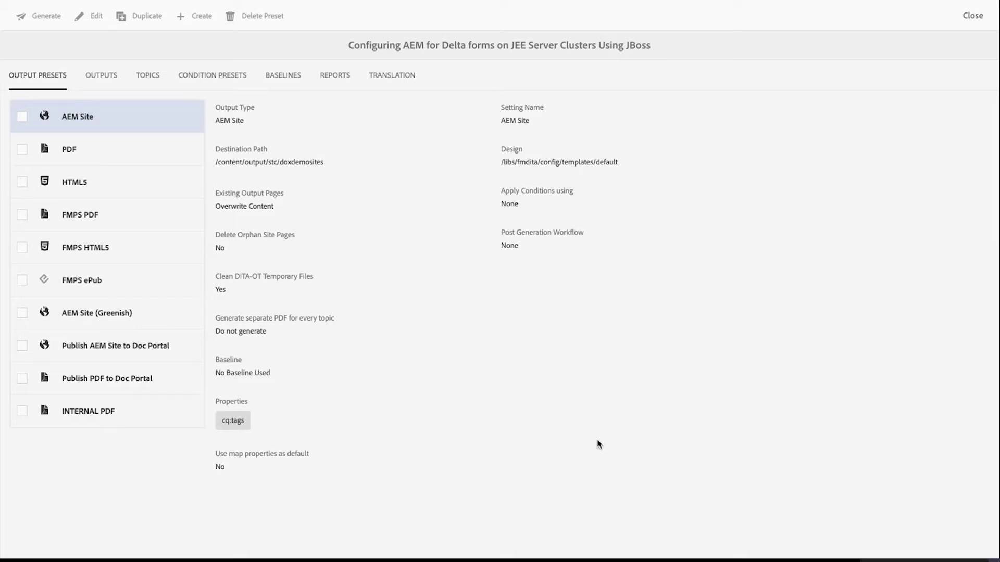
Open the map's topics for editing in the XML Editor, and open the About This Document topic.
left_click(154, 86)
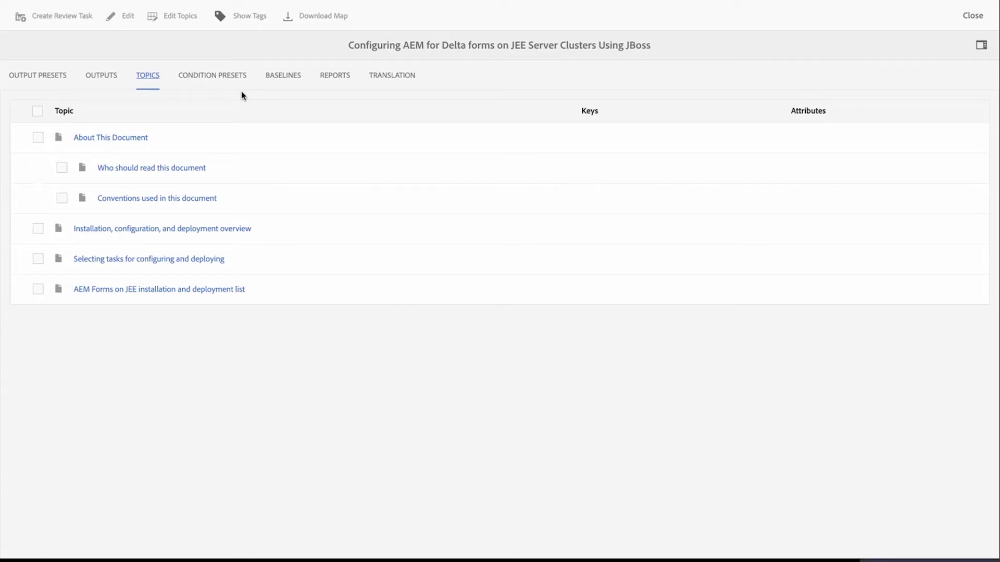
left_click(167, 17)
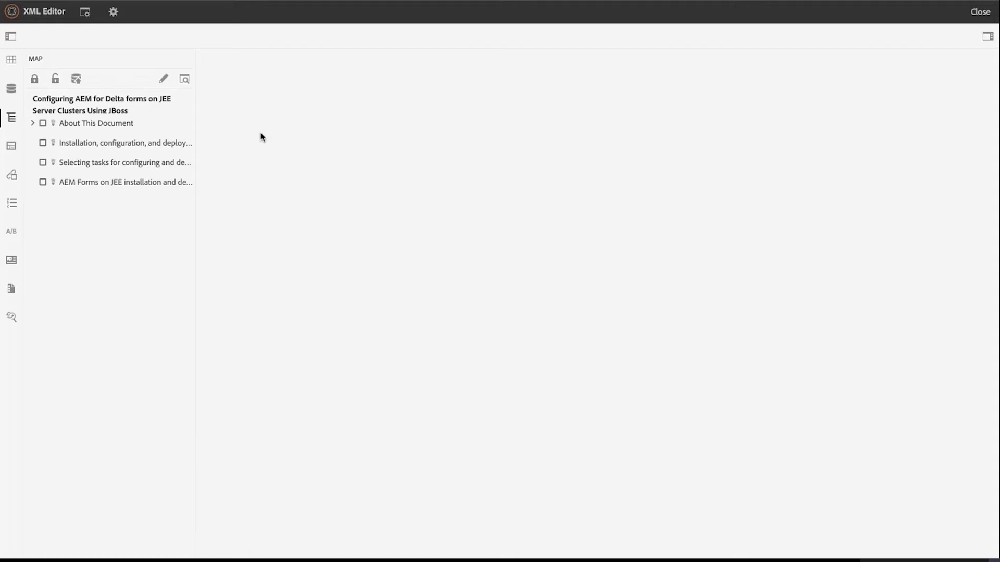
left_click(32, 123)
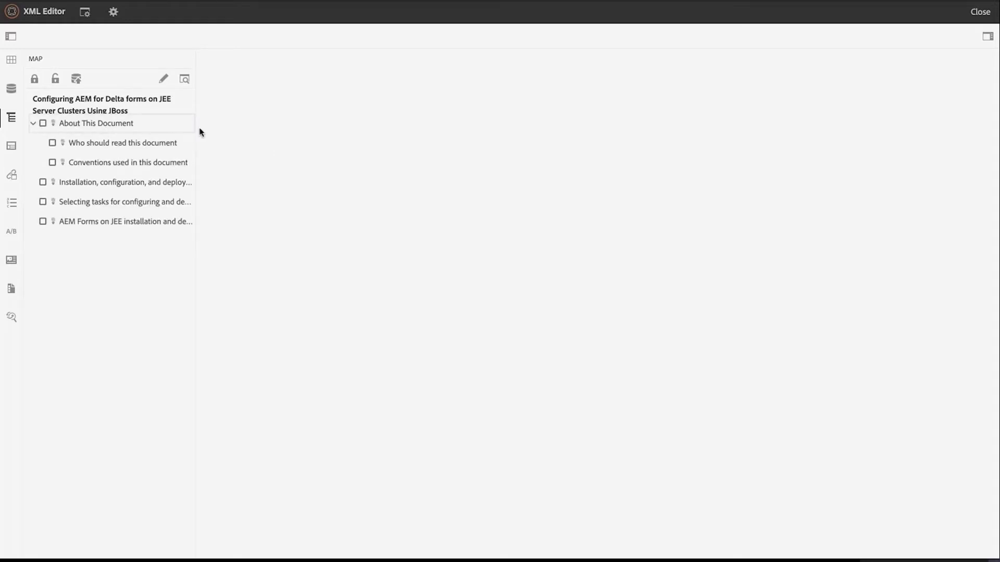
left_click(182, 125)
left_click(203, 154)
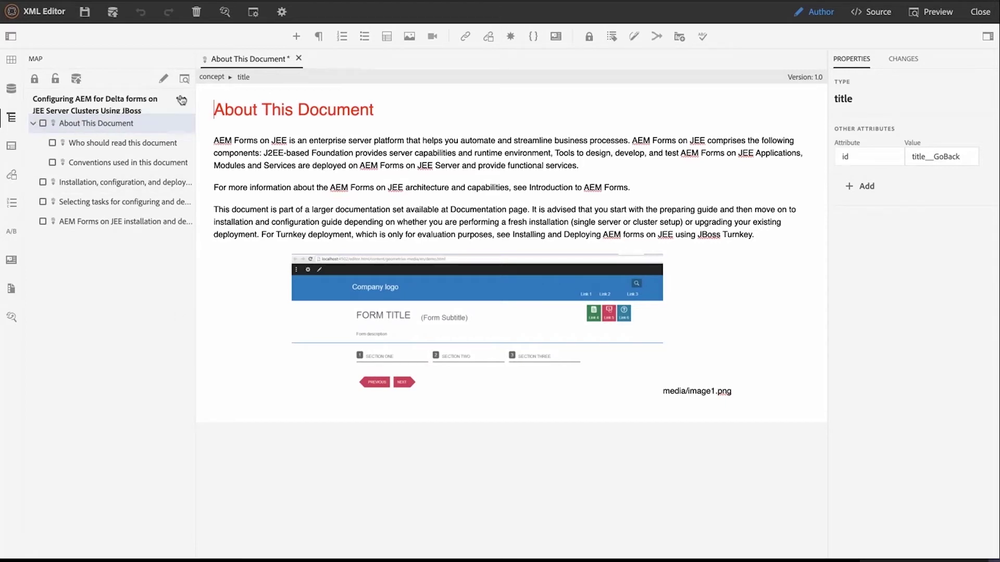
Browse the repository through en, STC and AEM Forms Documentation, and expand the topics folder.
left_click(12, 89)
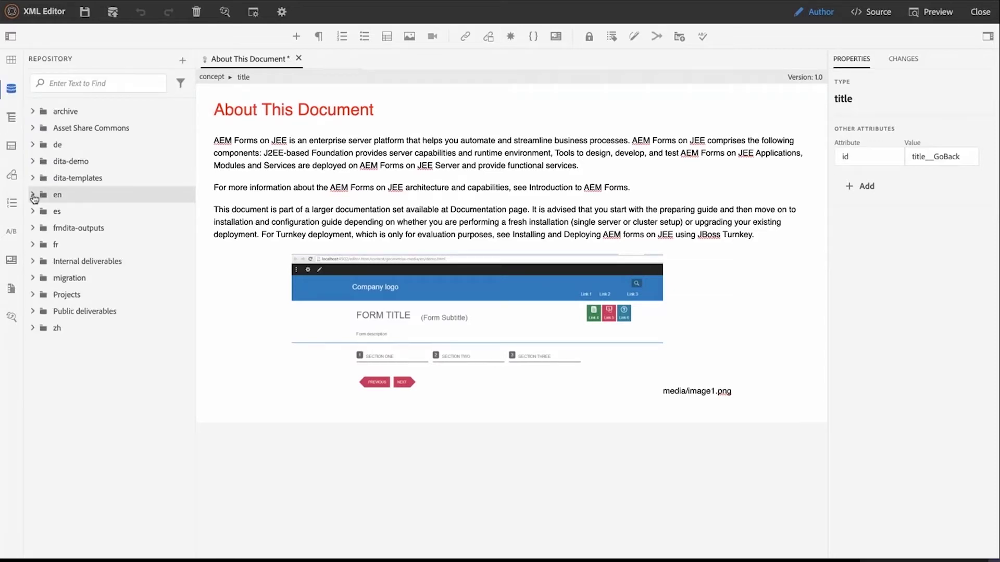
left_click(33, 195)
left_click(42, 395)
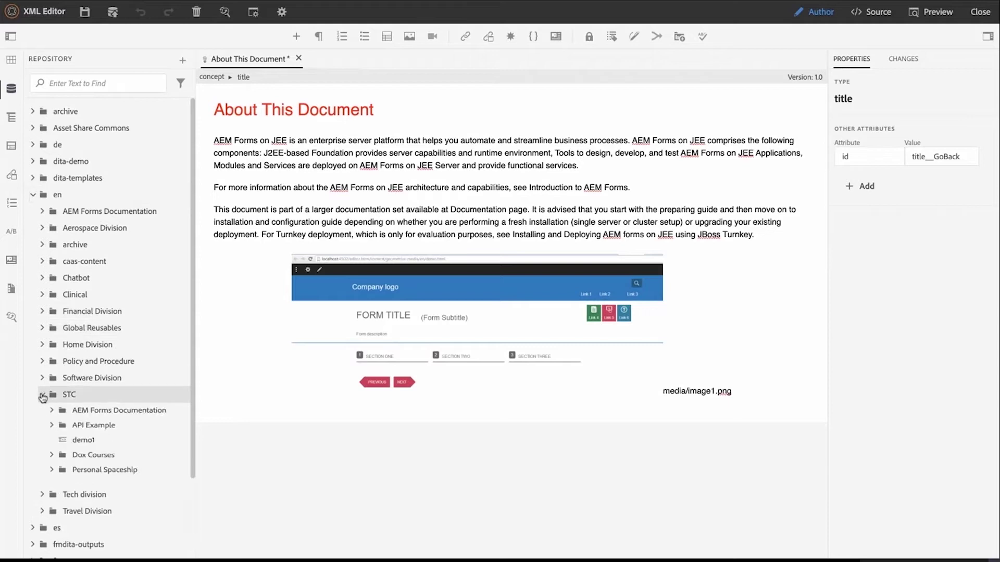
scroll(43, 398, "down", 2)
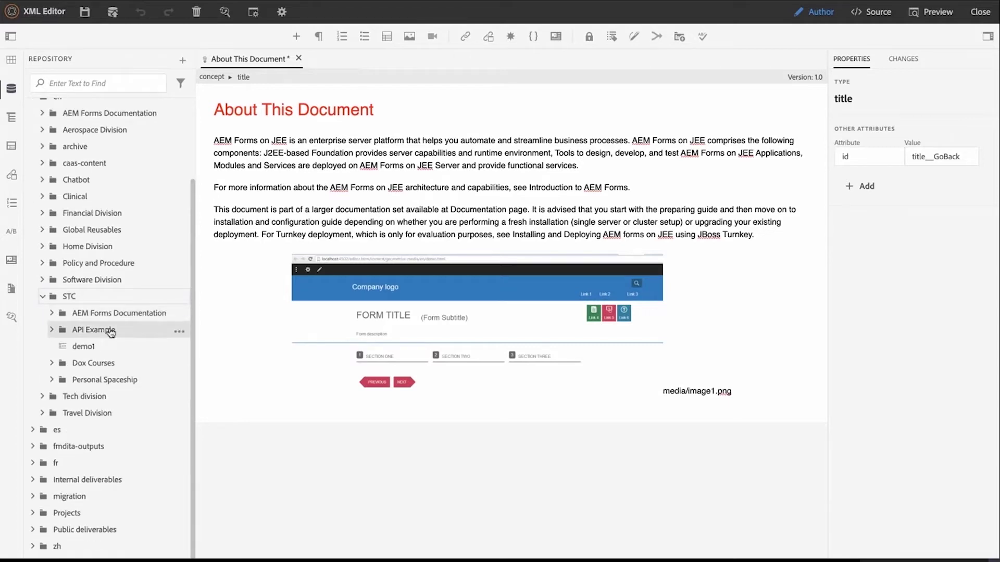
left_click(51, 313)
scroll(55, 316, "down", 1)
left_click(59, 314)
Start a new topic in the topics folder based on the Topic template.
left_click(179, 316)
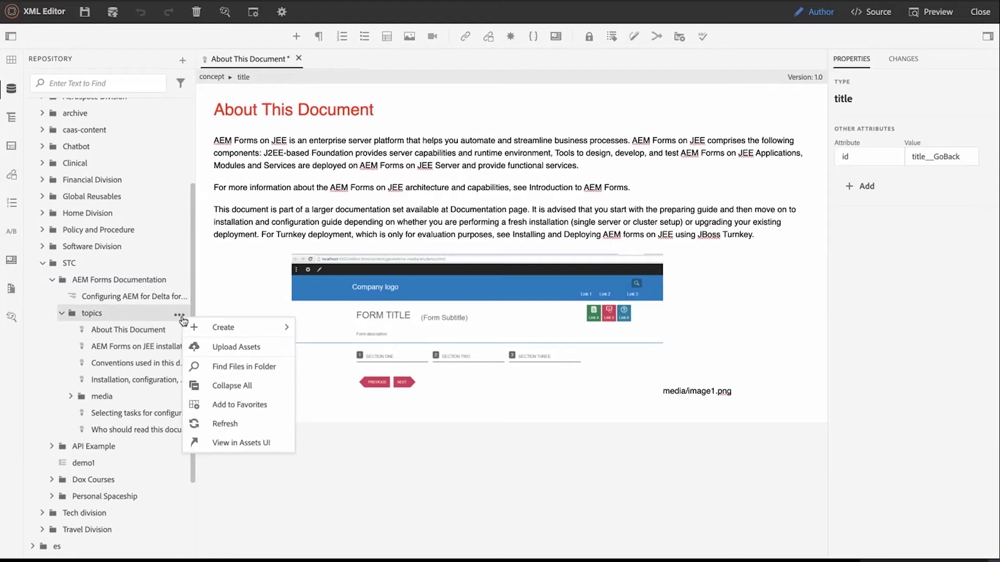
mouse_move(239, 327)
left_click(326, 328)
left_click(499, 245)
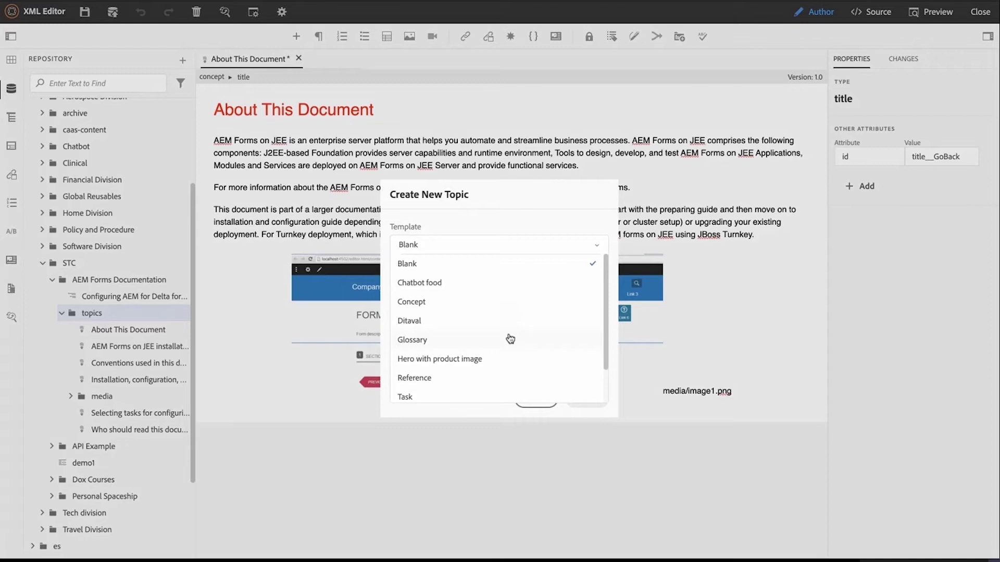
scroll(510, 338, "down", 2)
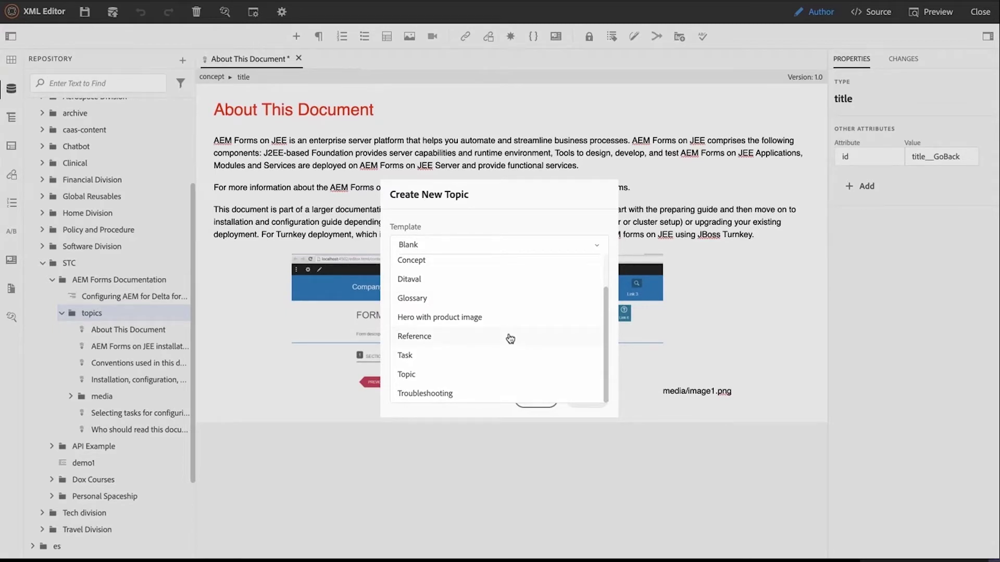
left_click(476, 374)
Title the new topic "NewInstallationInstructions" and create it.
left_click(457, 314)
type("New")
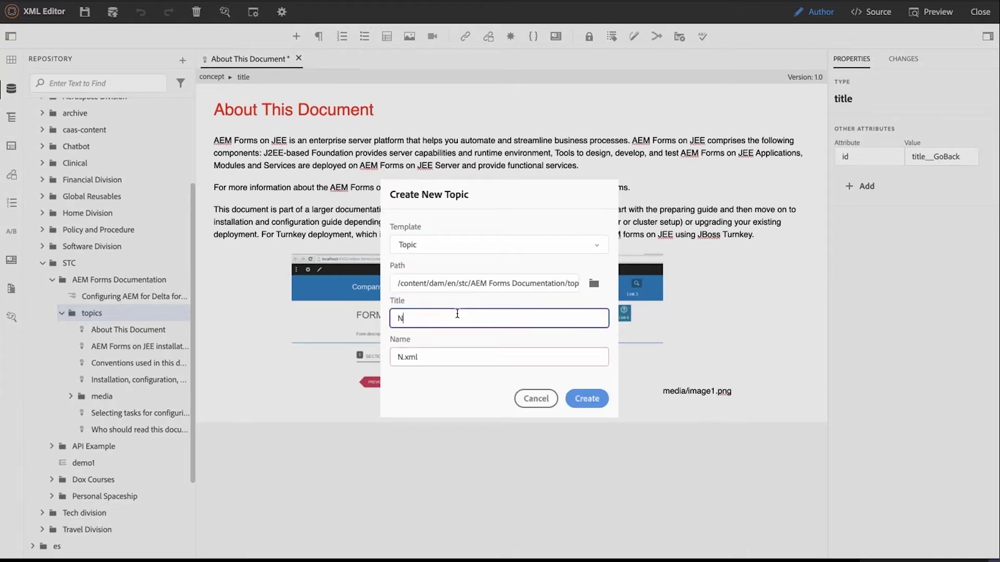
key("BackSpace")
key("BackSpace")
type("Ins")
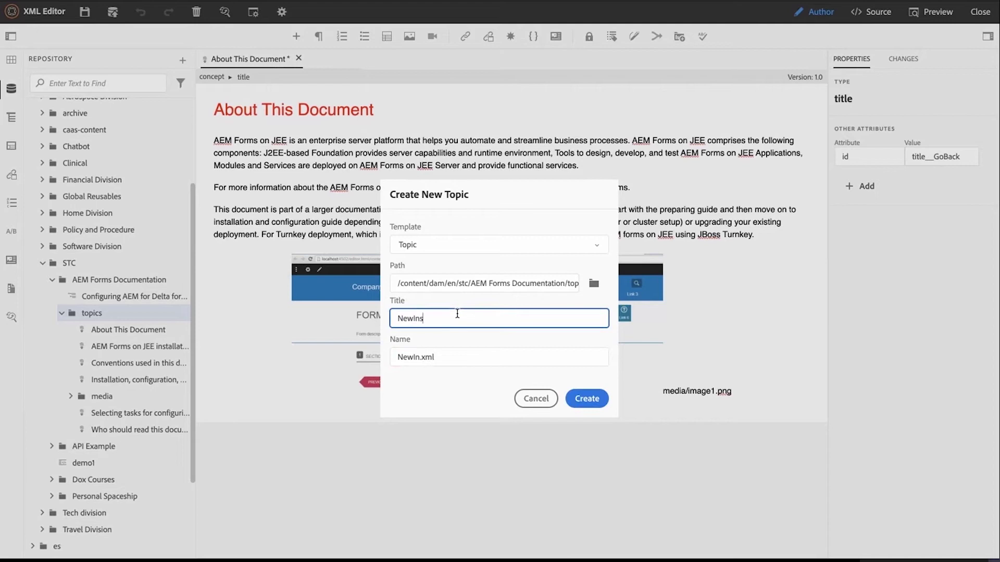
type("tallationInstructions")
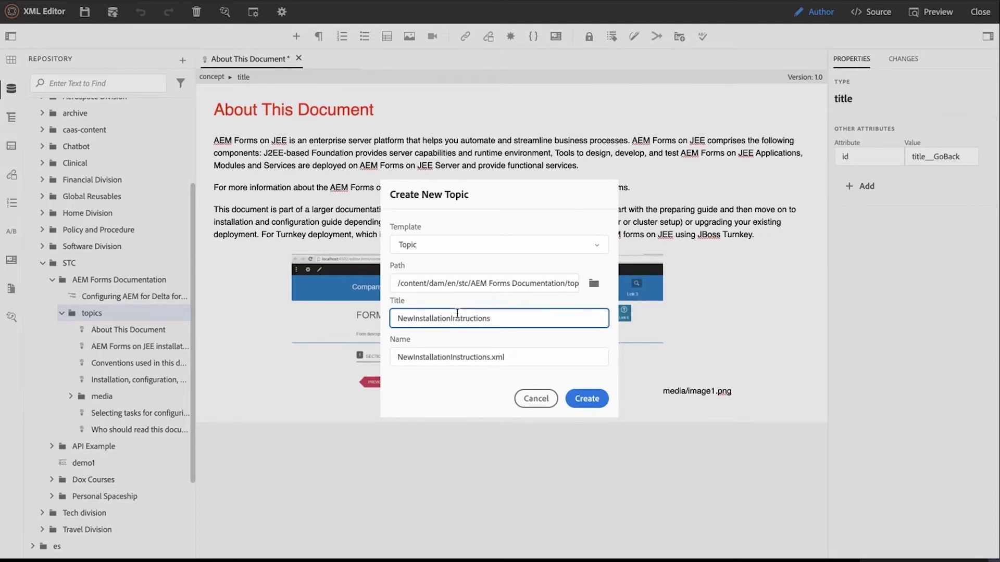
left_click(586, 397)
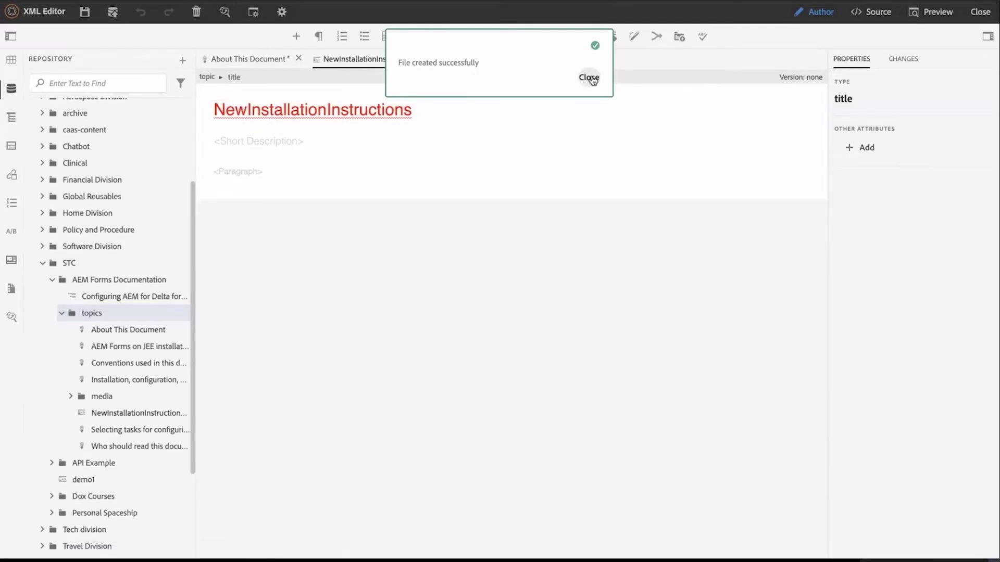
left_click(589, 78)
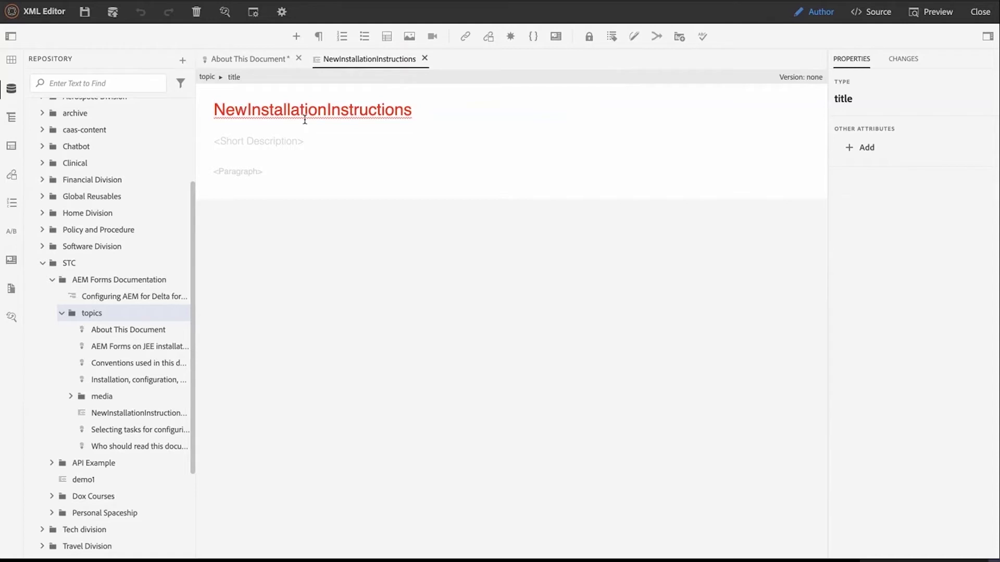
Change the heading to "New Installation Instructions" and enter "This is a new installation instruction" as the short description.
left_click(277, 141)
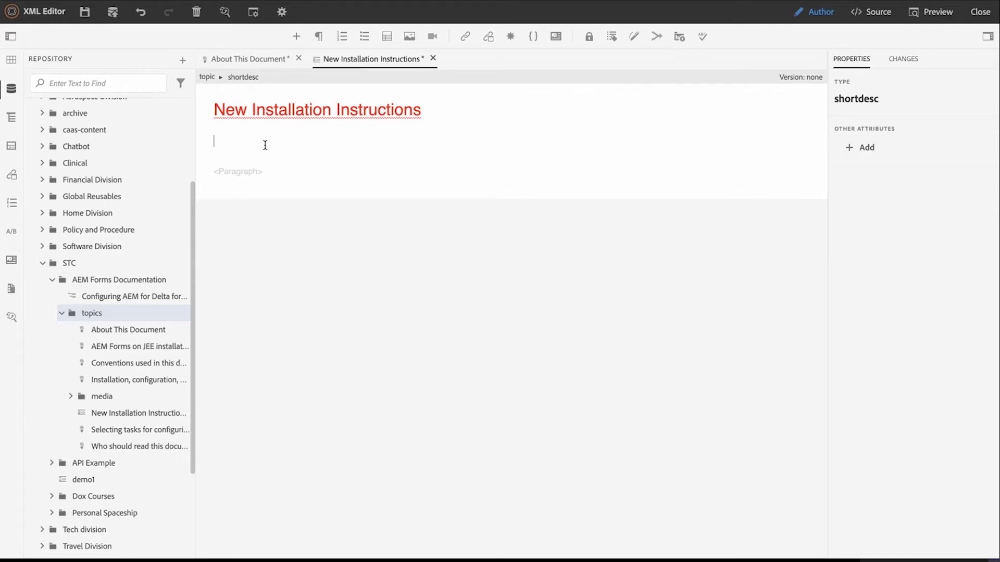
left_click(235, 172)
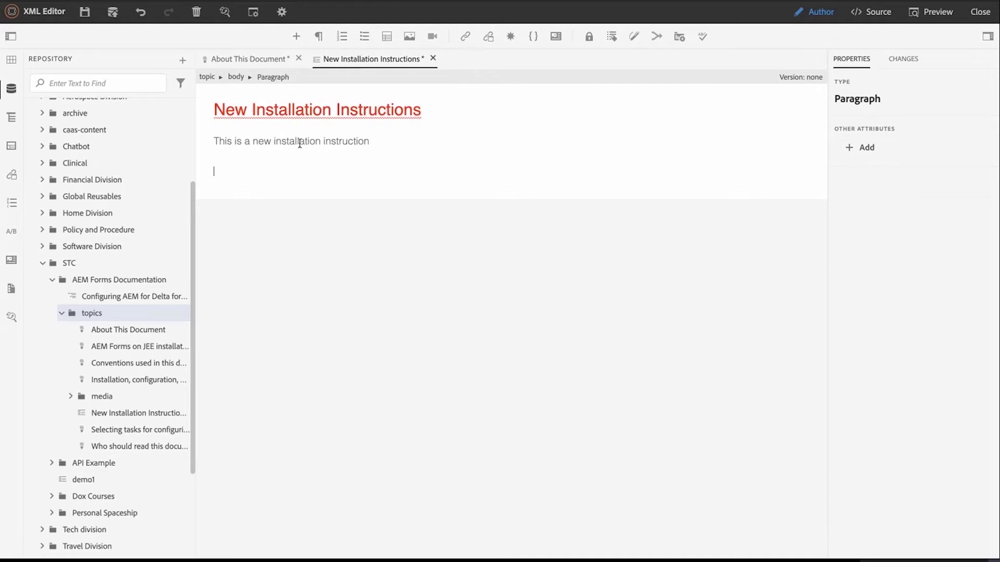
Add a numbered list in the topic body with the items "Steps1" and "Step2", plus an empty third item.
left_click(342, 36)
type("Steps1")
key("Return")
type("Step2")
key("Return")
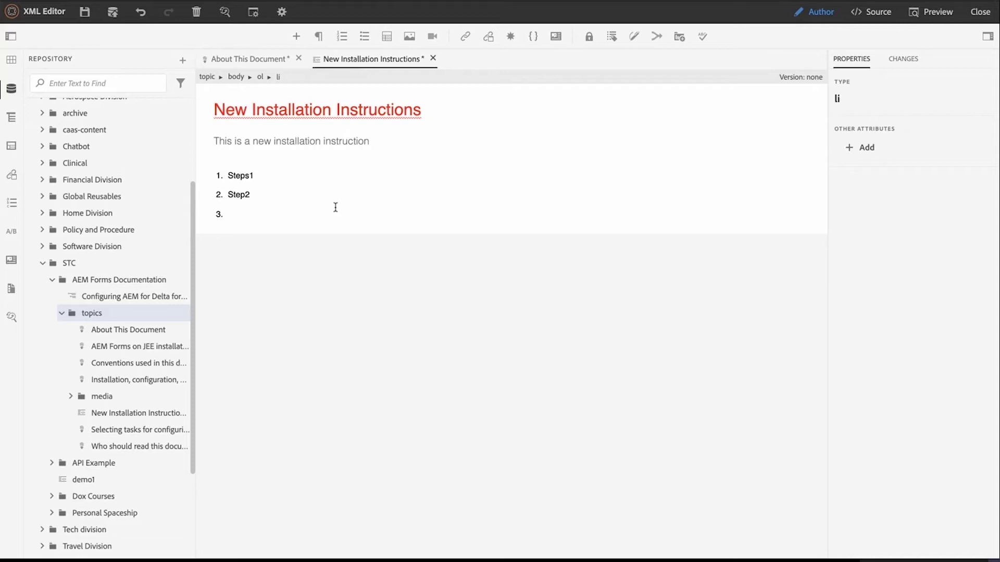
Choose Marketing.png from en, Software Division, Thunderbird, Images2 as the image for the third list item.
left_click(409, 37)
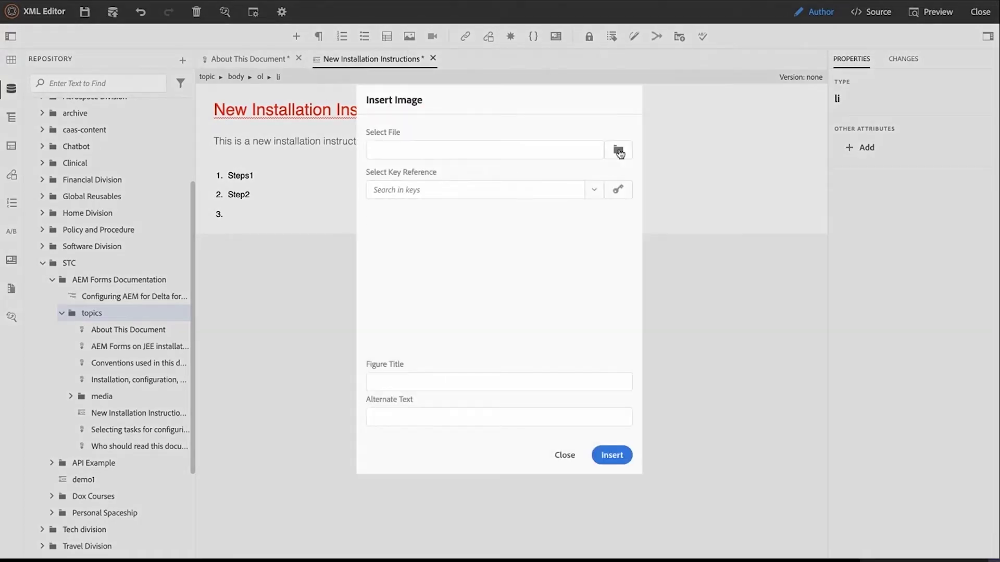
left_click(618, 151)
left_click(518, 48)
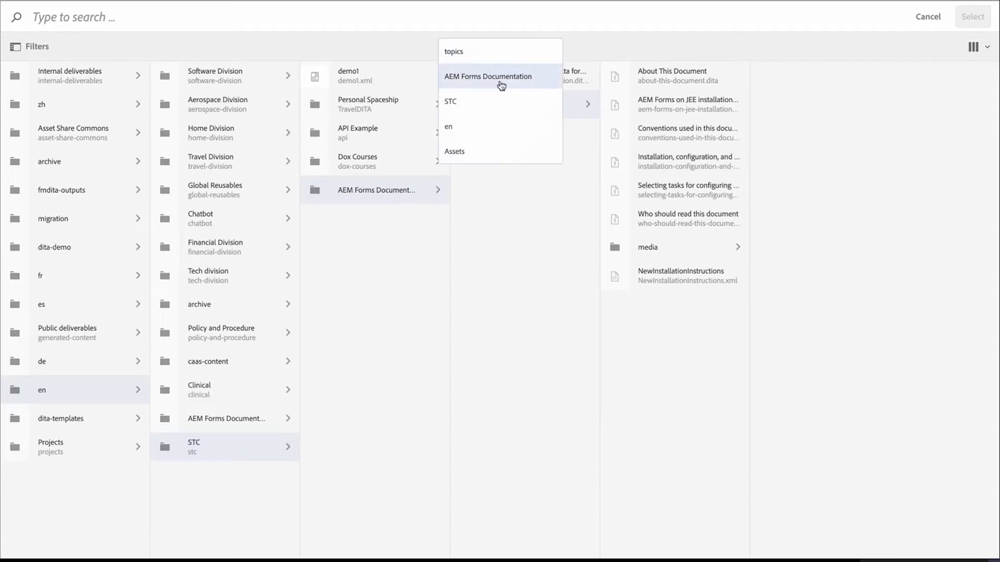
left_click(485, 151)
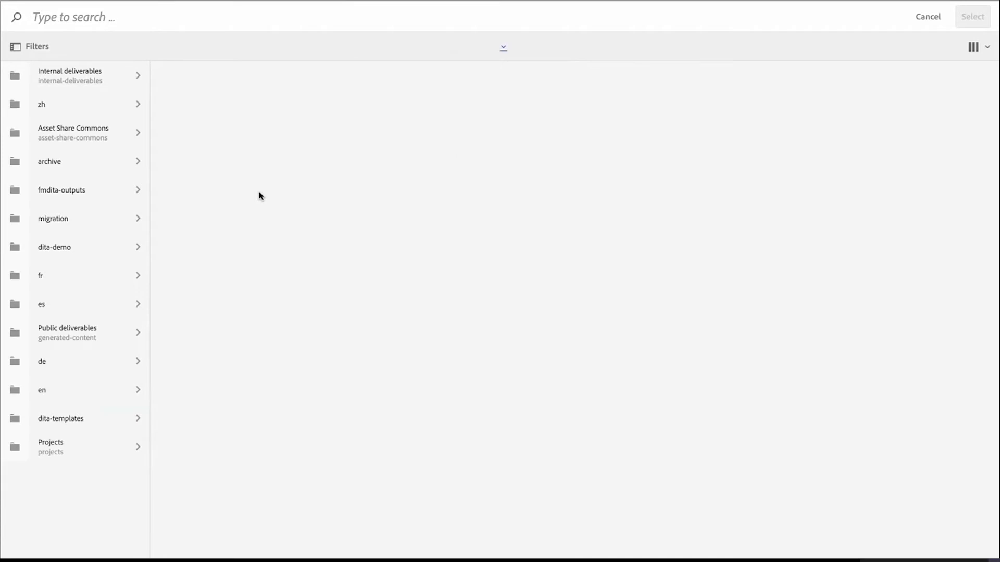
left_click(138, 391)
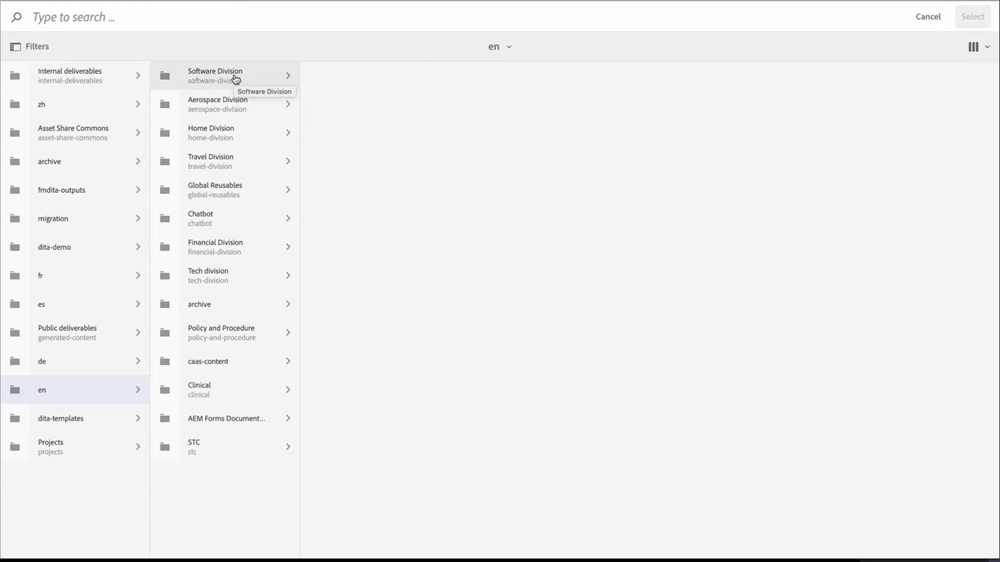
left_click(286, 78)
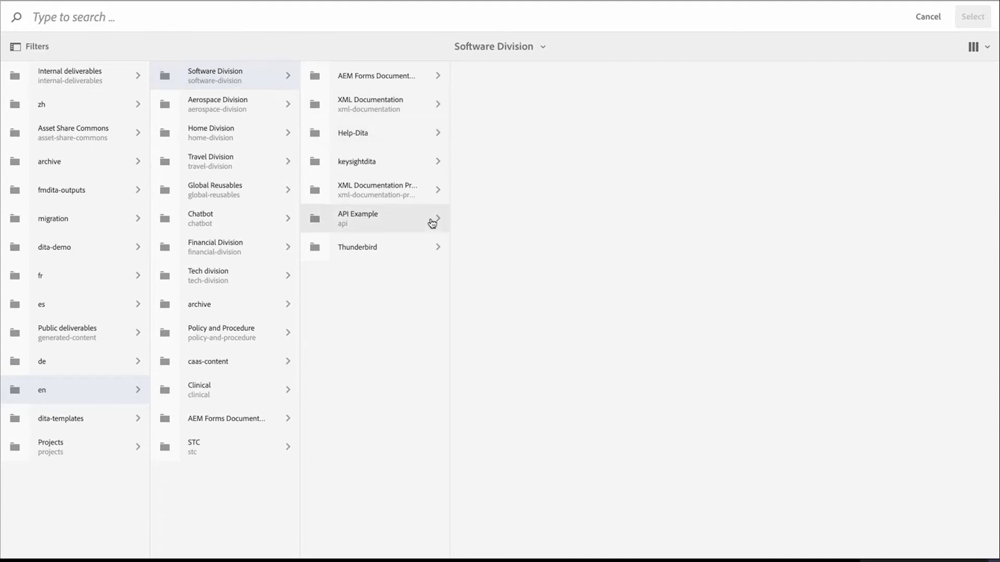
left_click(426, 250)
left_click(586, 108)
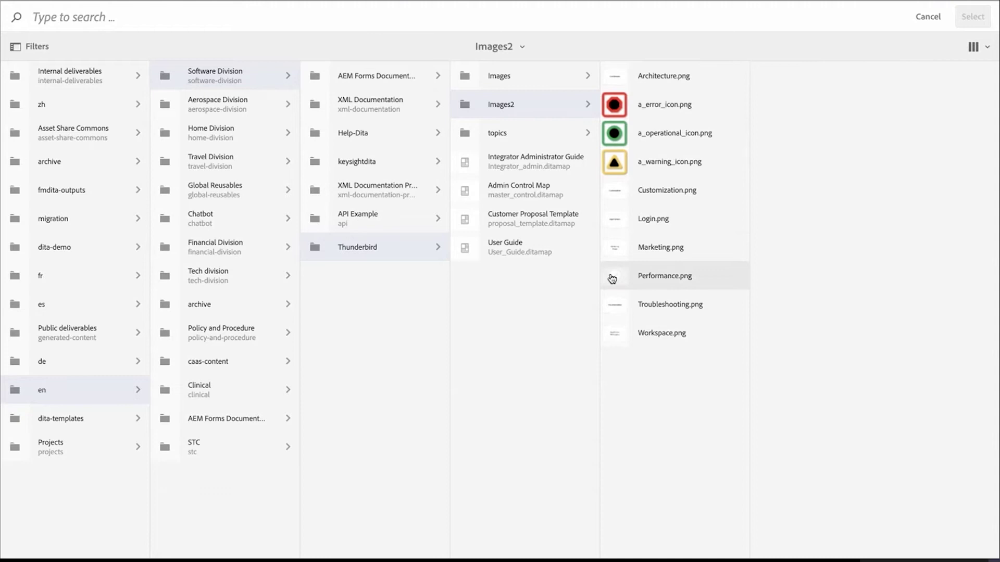
left_click(615, 250)
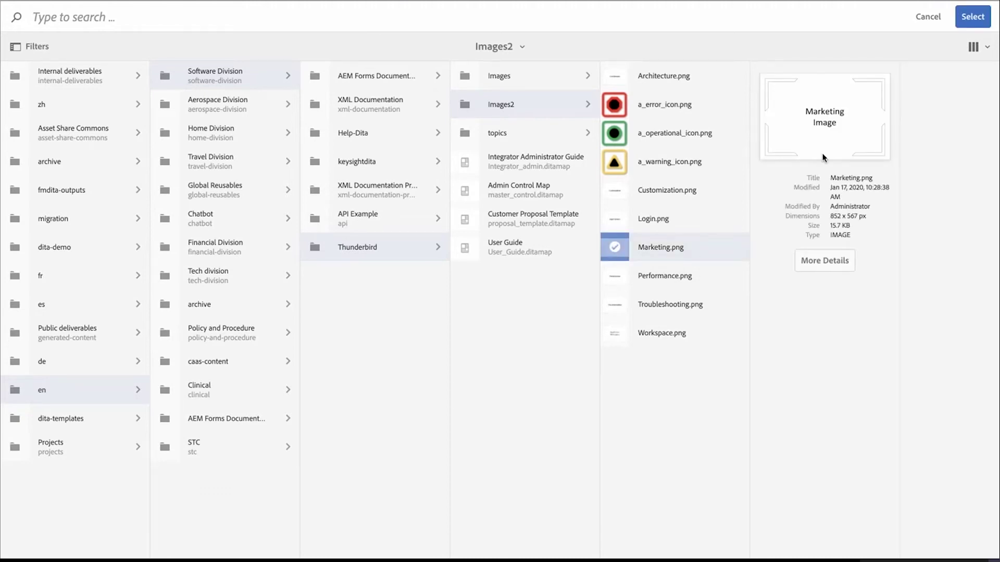
left_click(972, 16)
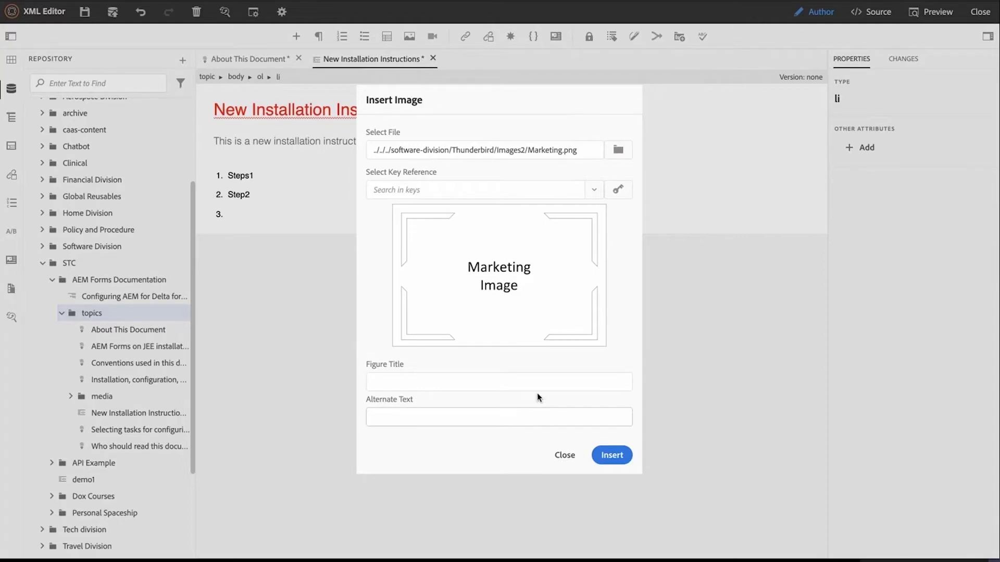
Set the figure title to "Courtesy Marketing Team" and insert the image.
left_click(433, 383)
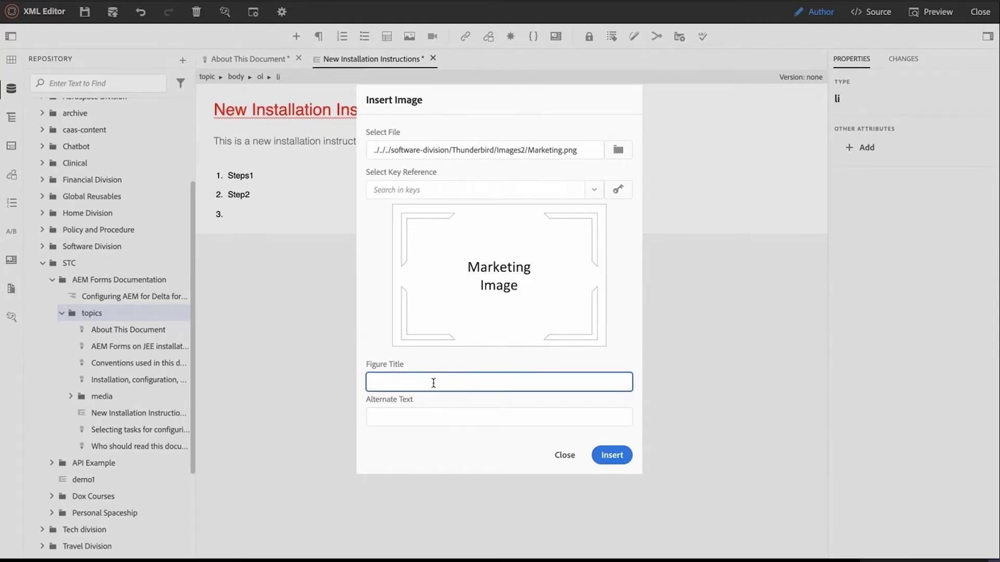
type("Courtesy Marketing Team")
left_click(608, 456)
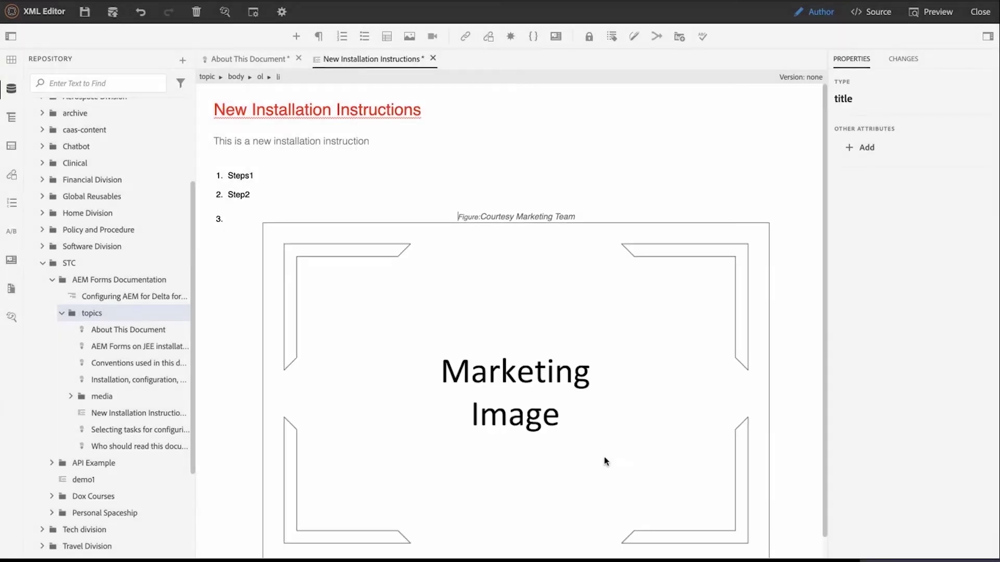
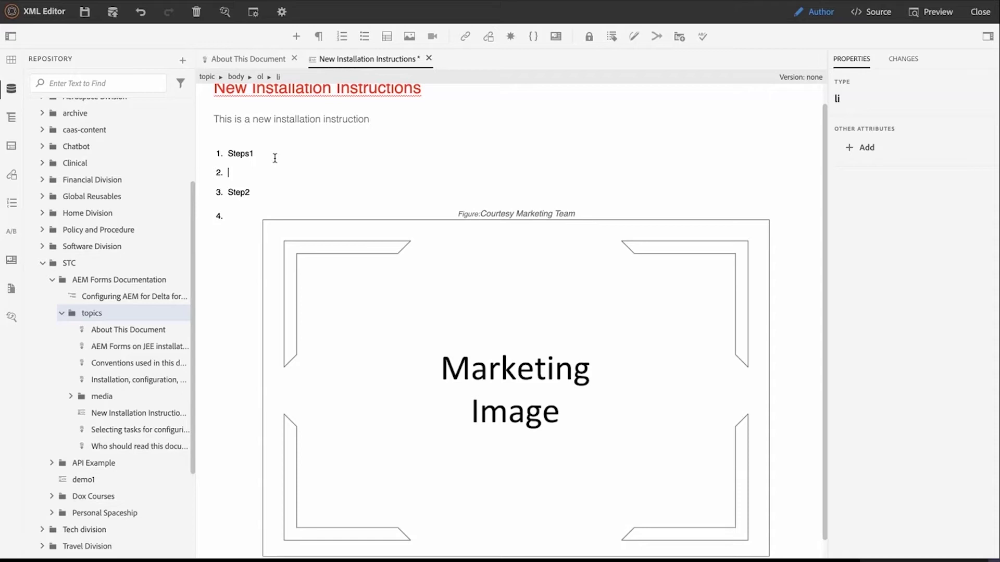
Reuse the conventions table from conventions-used-in-this-document.dita as a content reference in the empty list item after "Steps1".
left_click(488, 37)
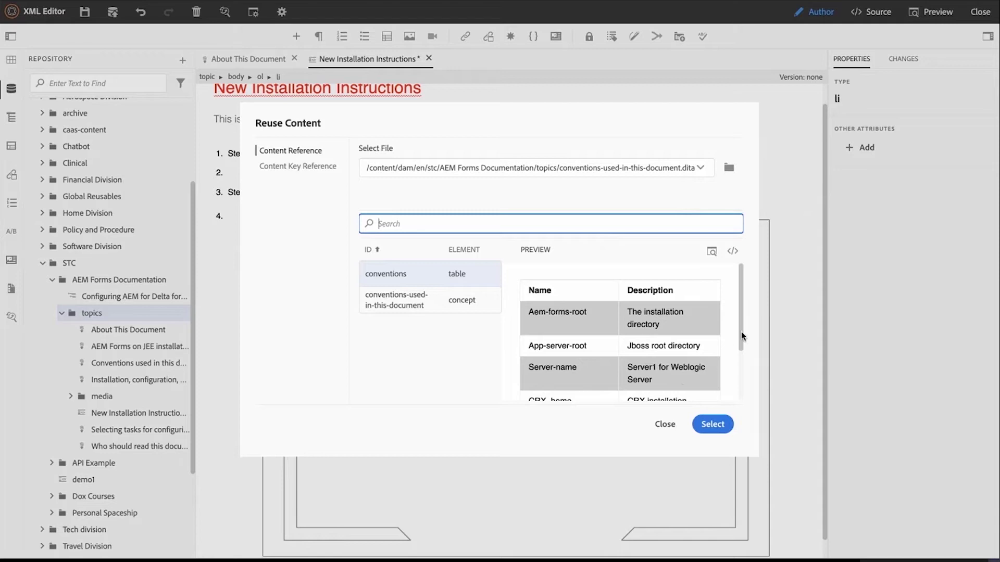
mouse_move(741, 332)
left_mouse_down()
mouse_move(740, 378)
mouse_move(737, 317)
mouse_move(739, 363)
mouse_move(739, 337)
left_mouse_up()
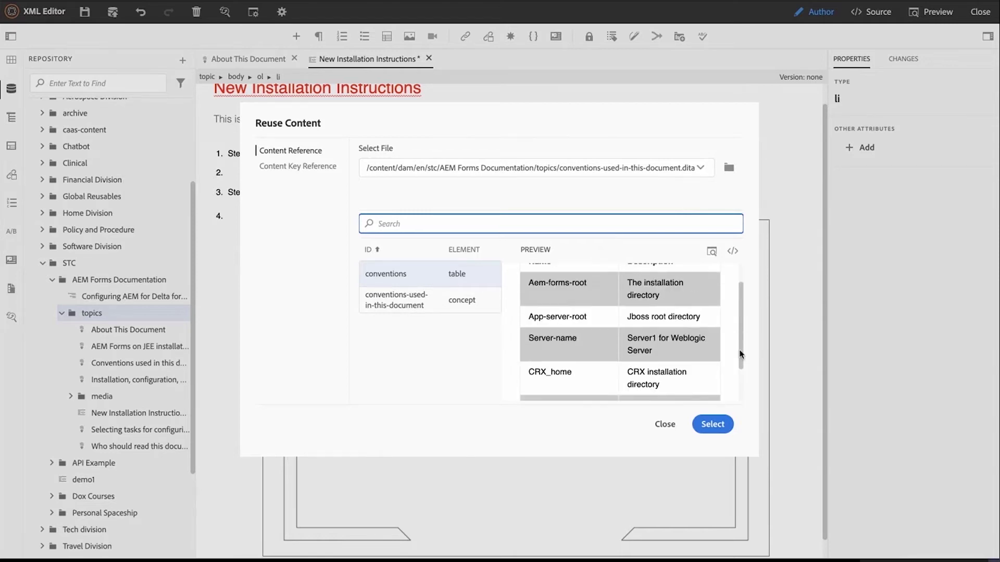
left_click(713, 425)
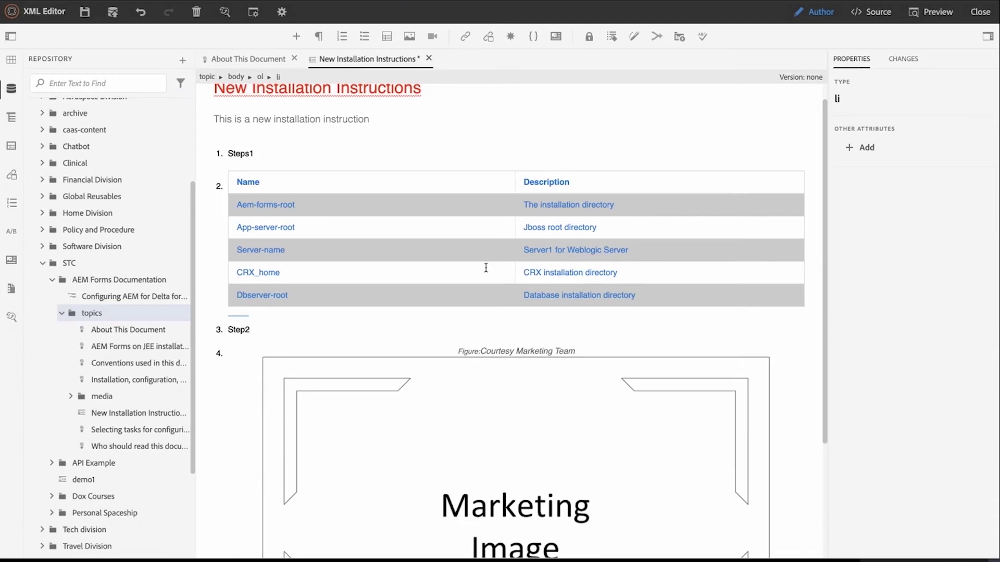
Select the reused conventions table and examine its conref attribute.
left_click(340, 182)
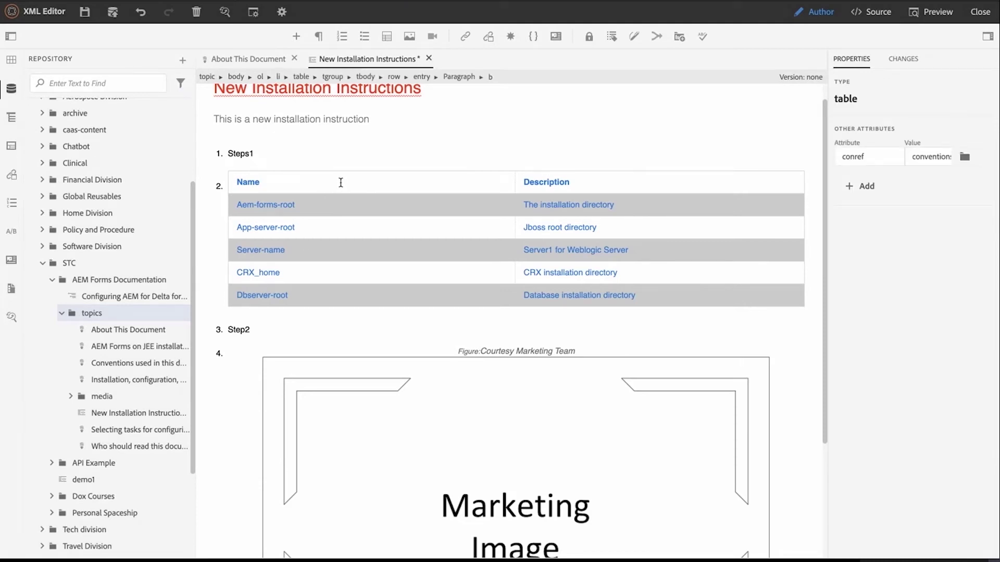
left_click(341, 182)
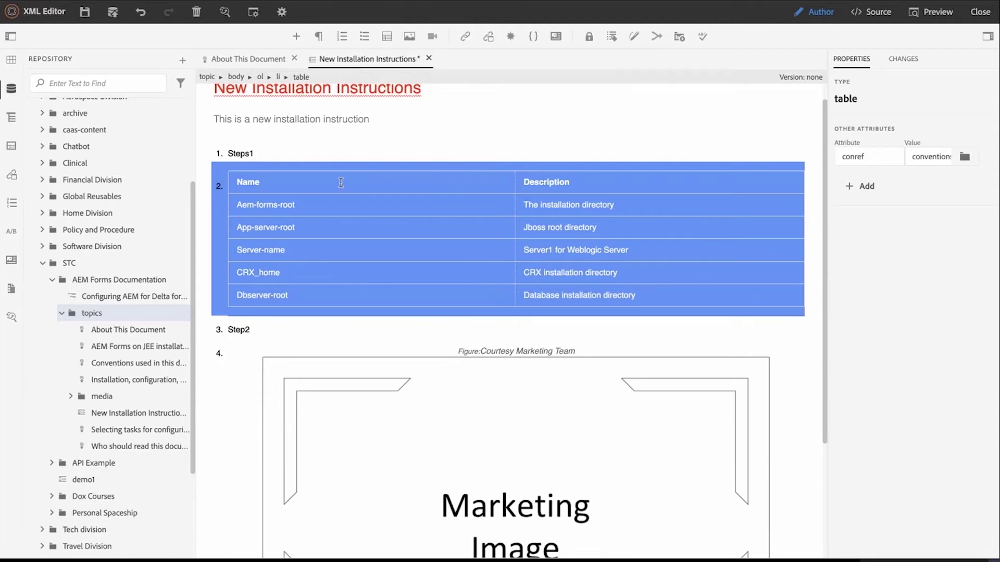
left_click(292, 191)
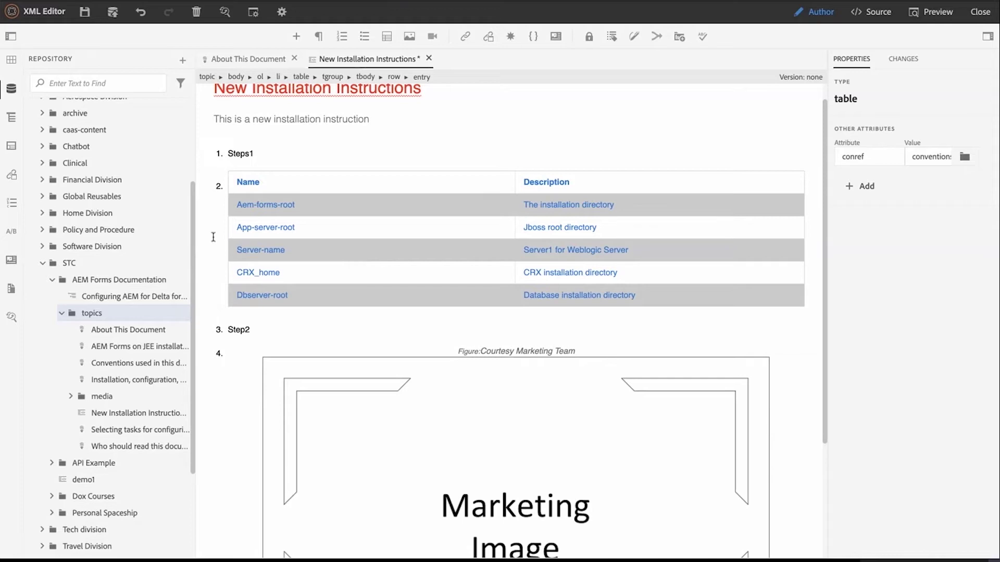
Save the topic as a new version with the comment "added conventions table" and the version label "guide_2_0".
left_click(113, 21)
left_click(468, 274)
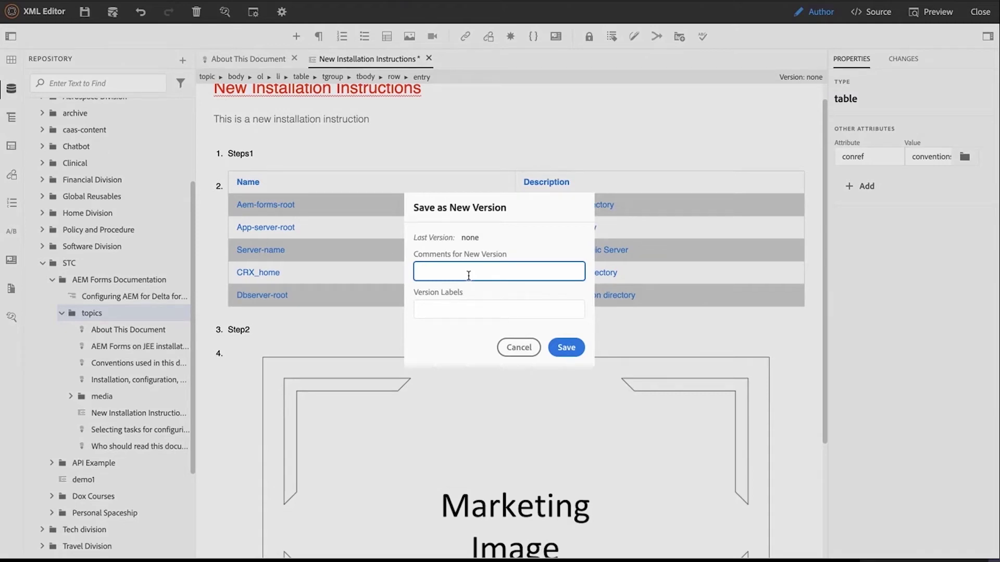
type("added conventions table")
left_click(533, 311)
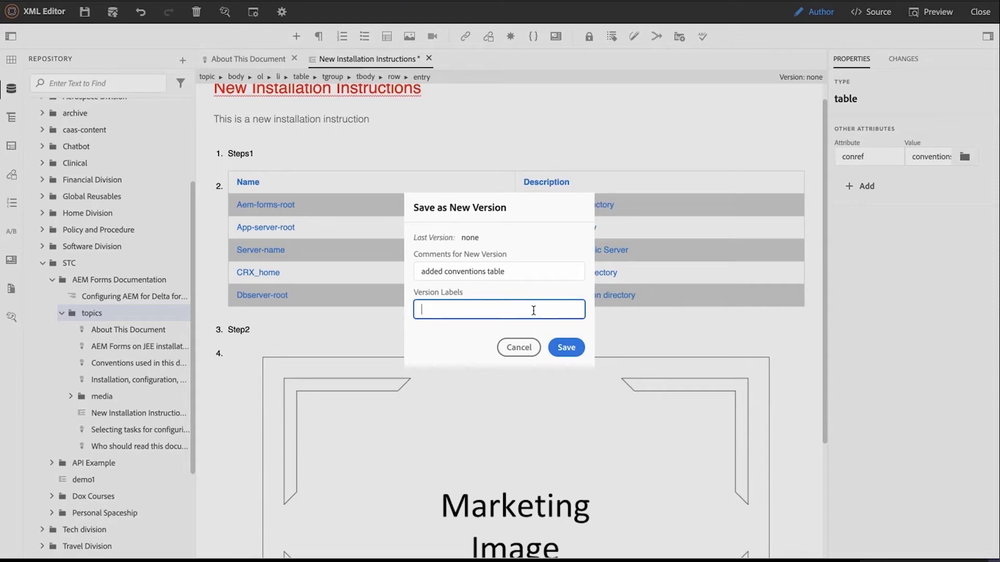
type("guide_2_0")
left_click(561, 348)
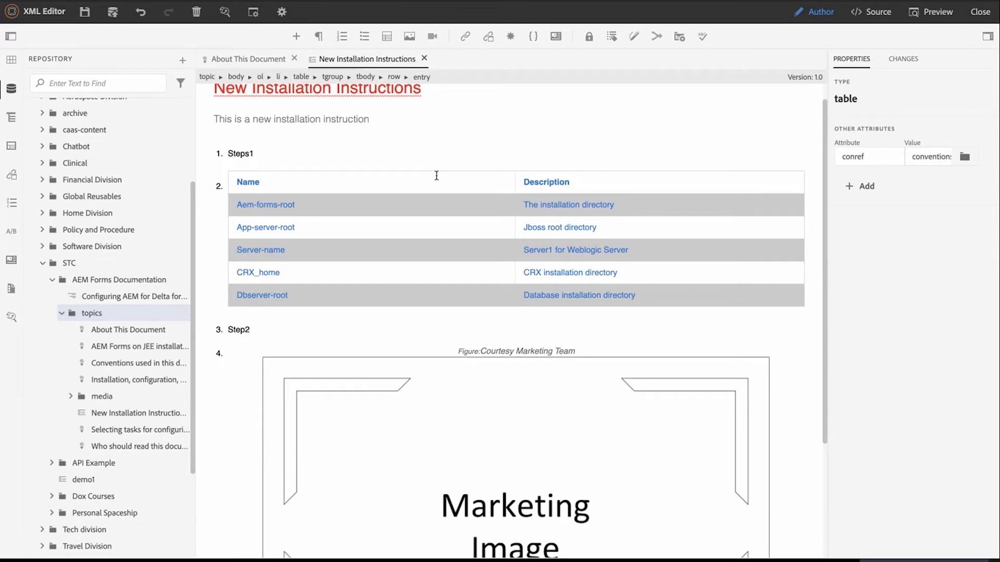
In About This Document, add an audience attribute with the value Administrator to the first body paragraph and save the topic.
left_click(247, 61)
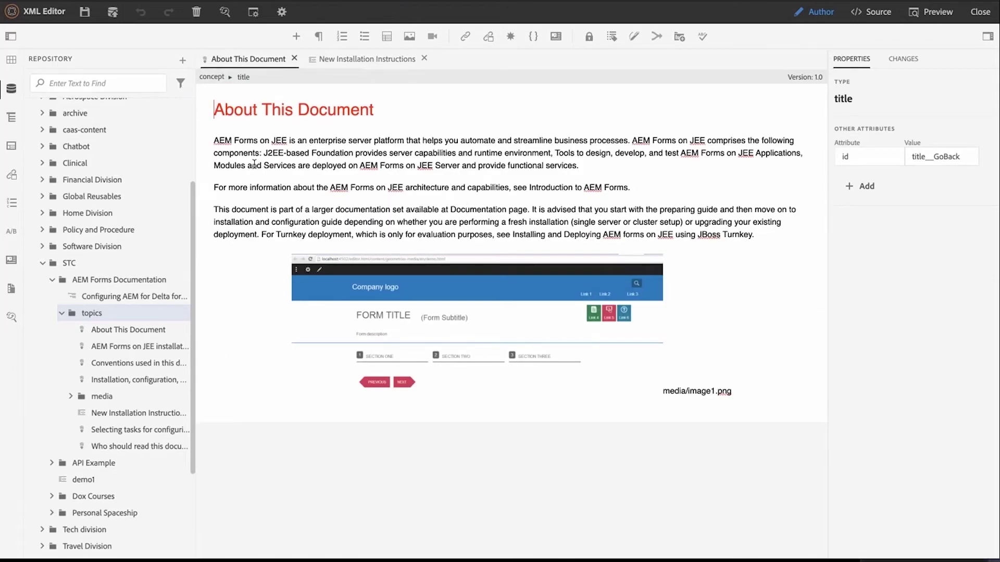
left_click(248, 144)
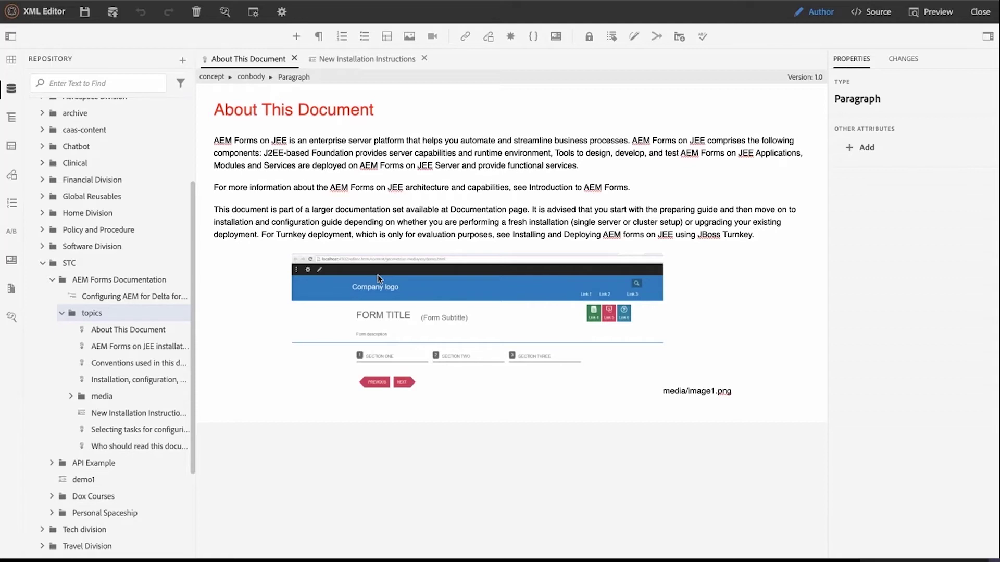
left_click(862, 148)
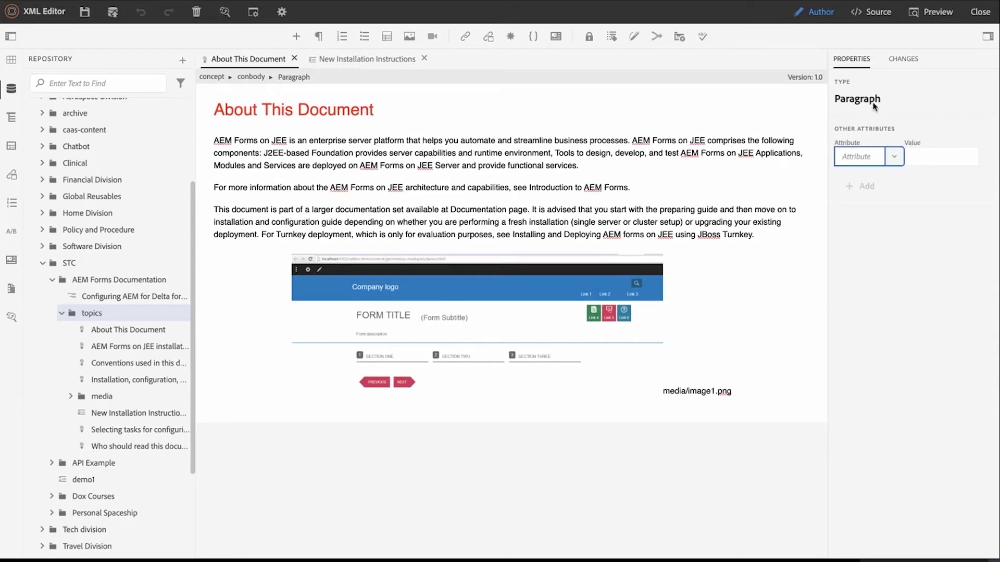
left_click(894, 156)
left_click(855, 183)
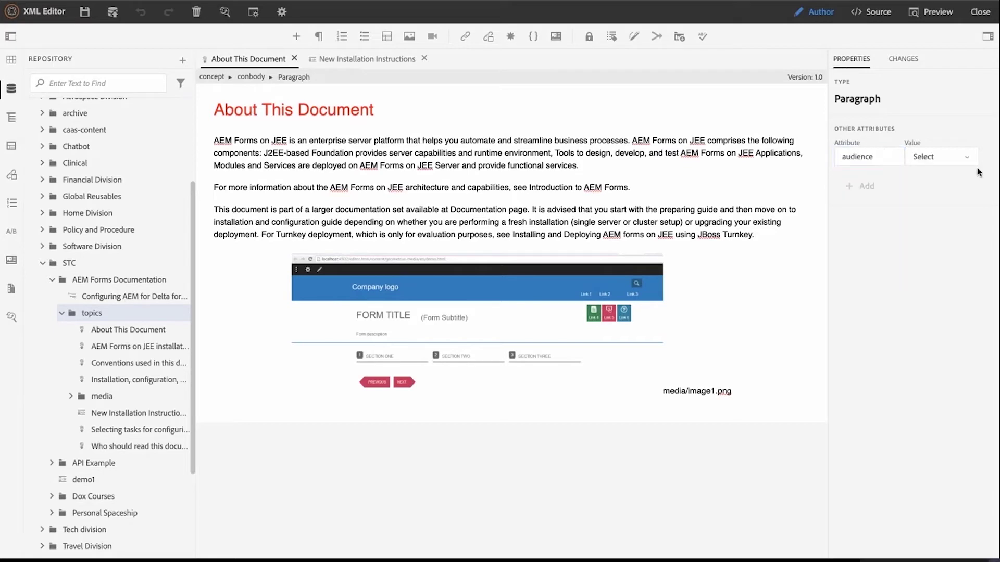
left_click(974, 160)
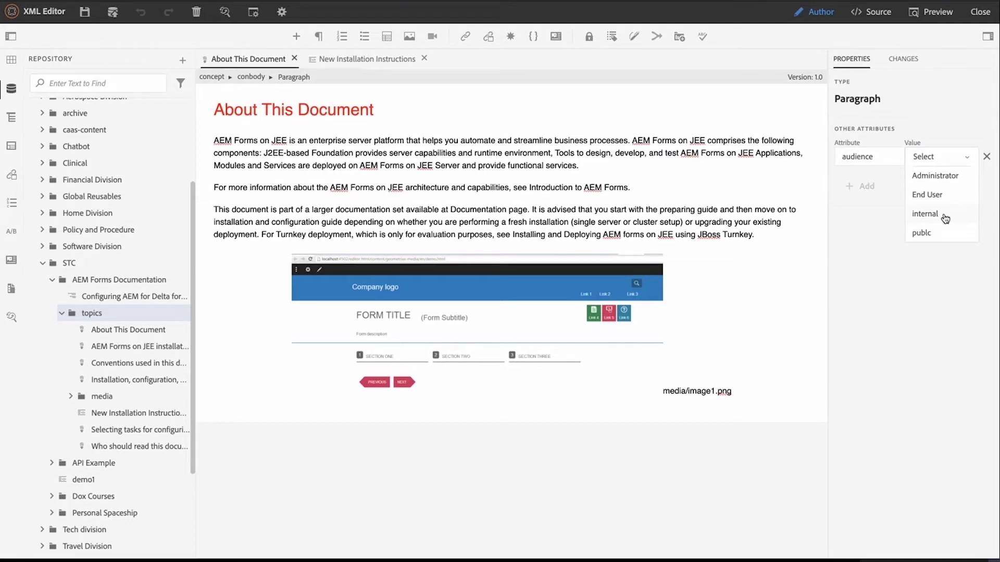
left_click(935, 176)
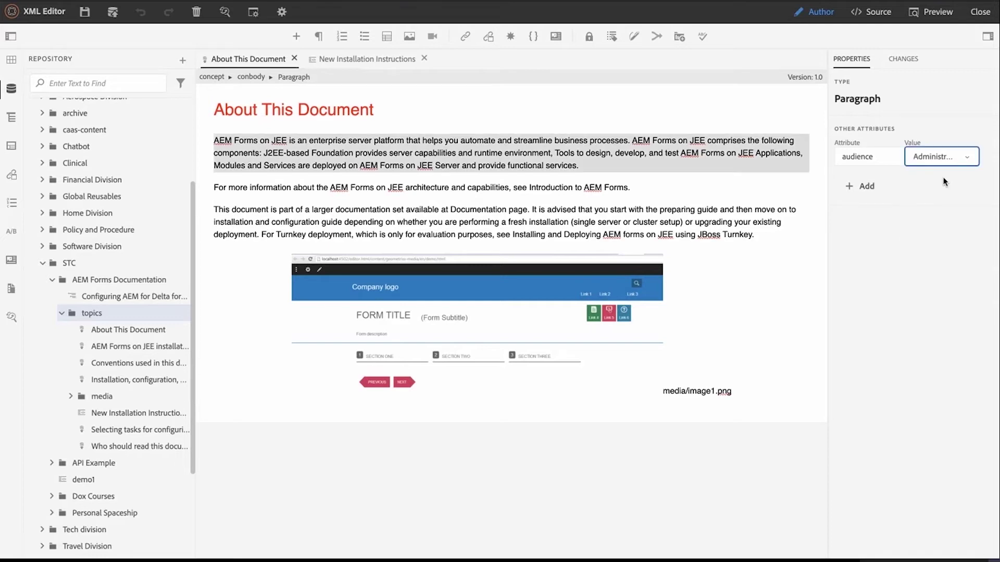
left_click(621, 159)
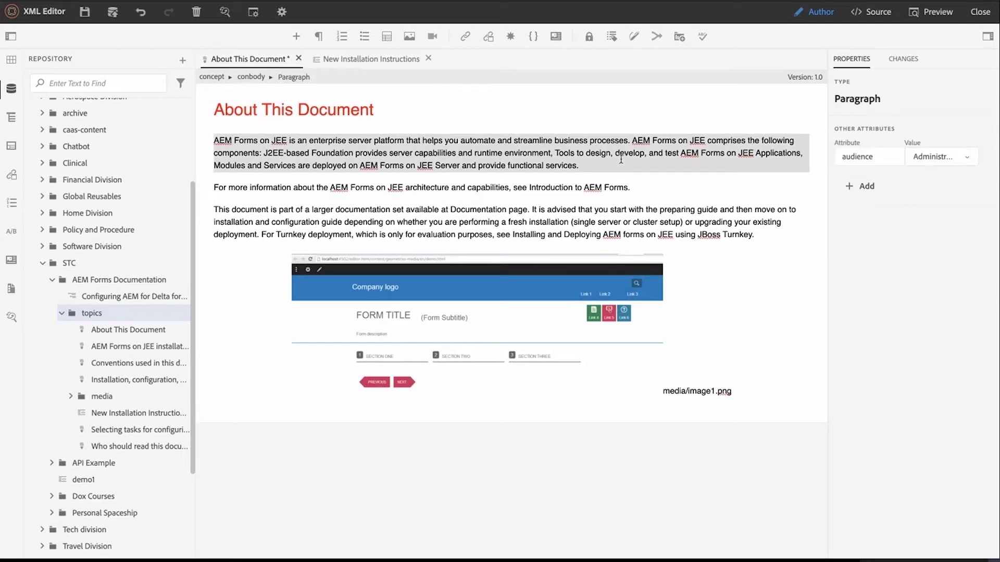
left_click(85, 13)
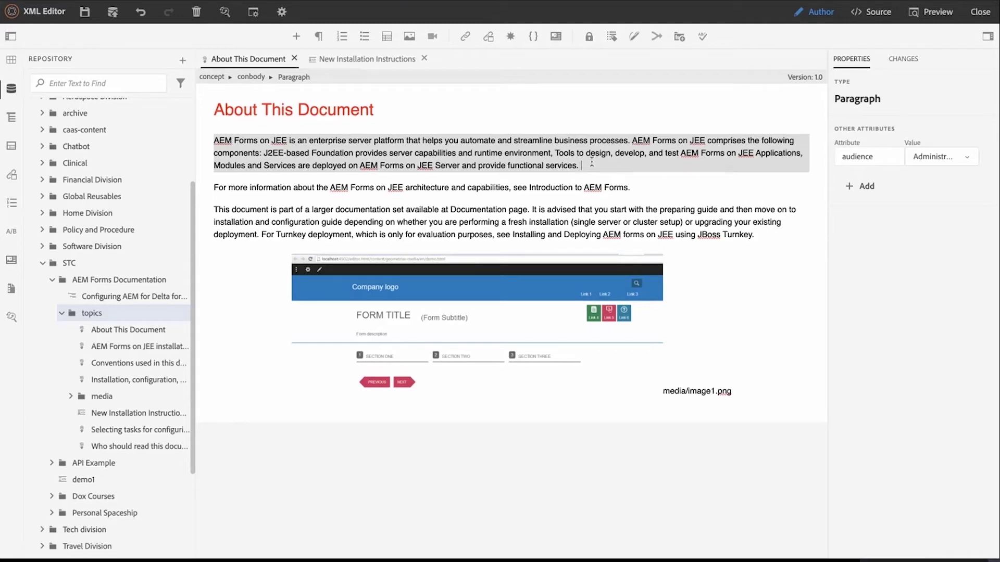
In the source view, add an id attribute with the value "1" to the first paragraph's opening tag.
left_click(875, 13)
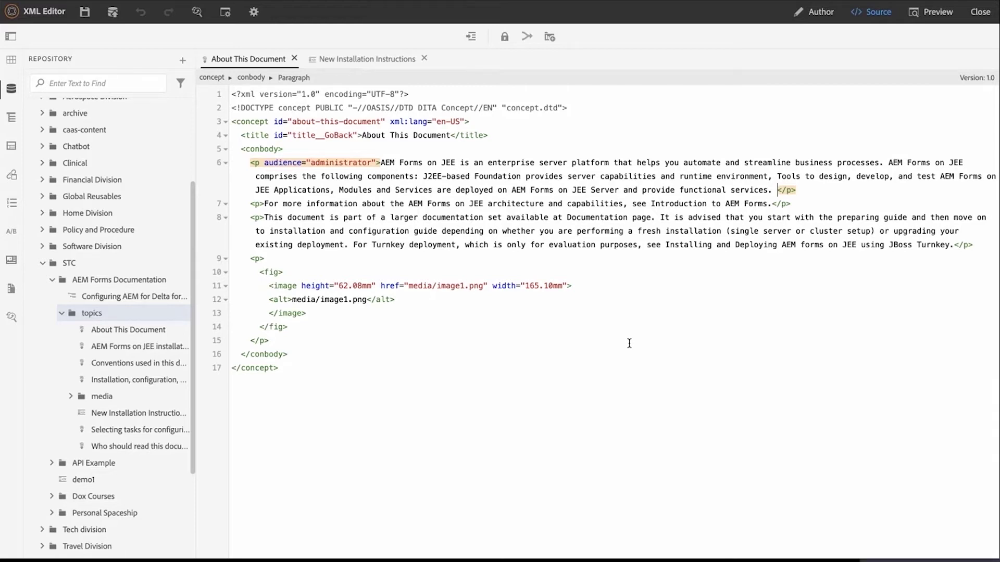
left_click(380, 162)
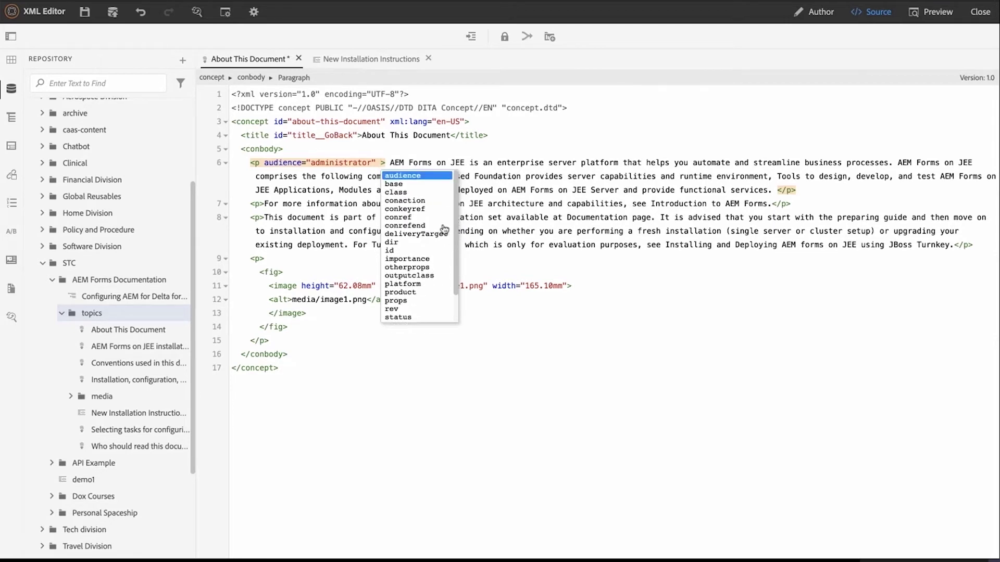
left_click(405, 250)
type("=\"\"11")
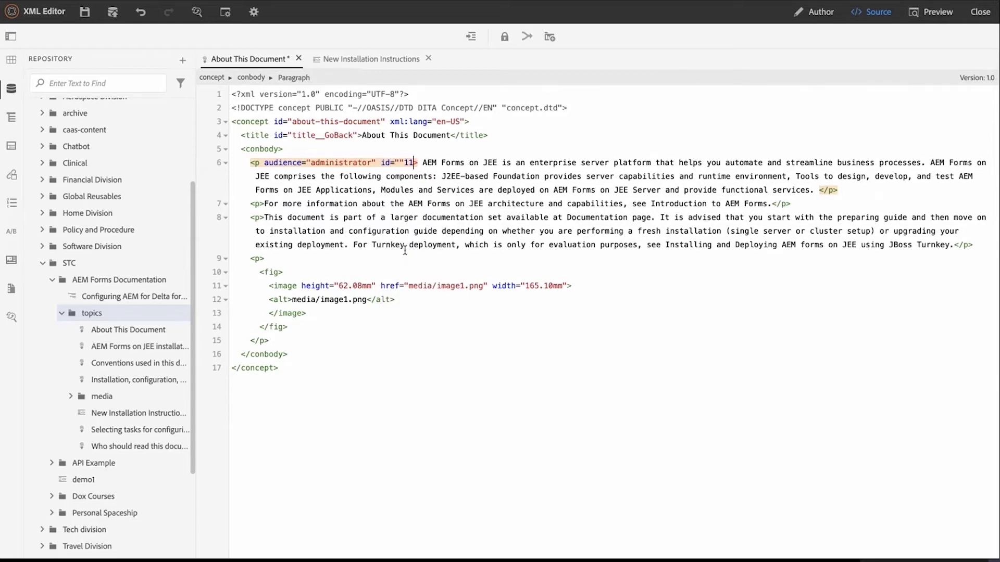
Test the source validation with an invalid <yyy></yyy> element above the figure, and delete that element.
left_click(276, 257)
key("Return")
type("<")
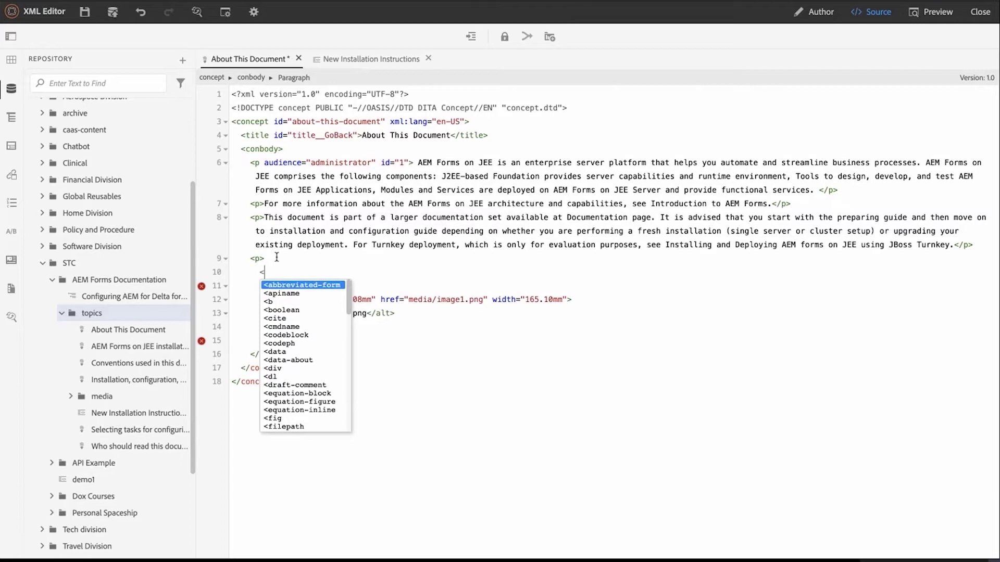
scroll(297, 397, "down", 5)
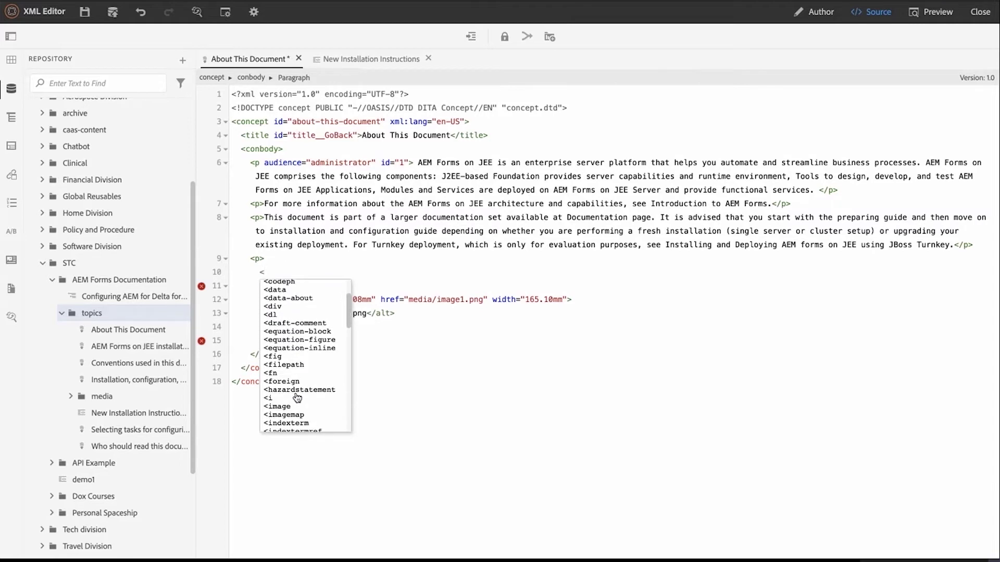
scroll(296, 397, "down", 3)
scroll(297, 397, "down", 4)
scroll(297, 397, "up", 12)
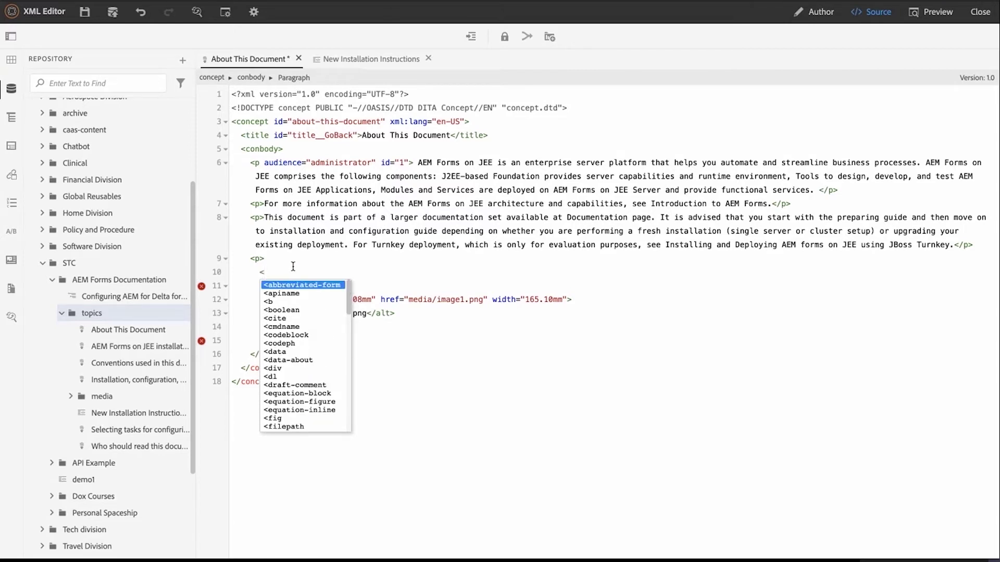
type("yyy></yyy>")
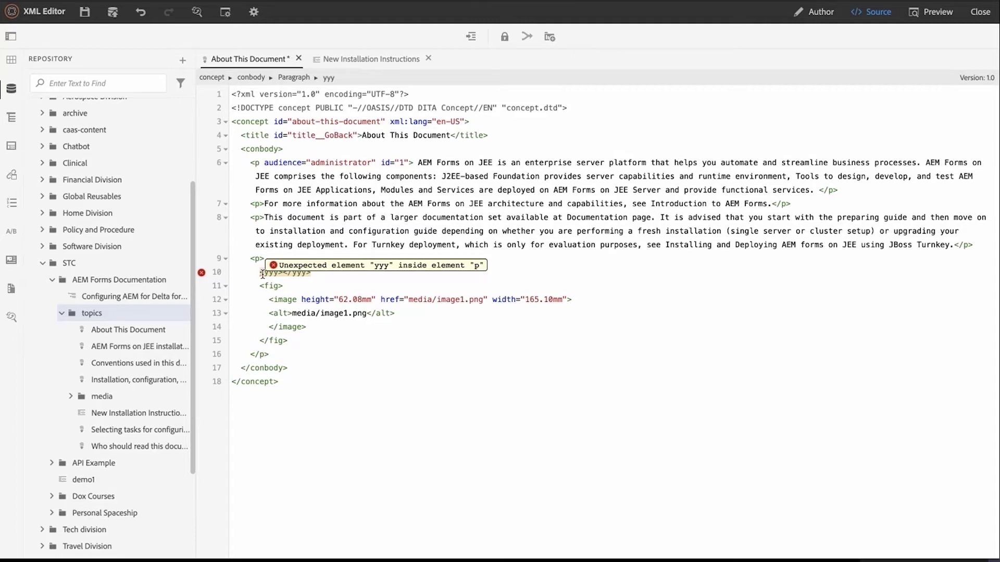
left_click_drag(255, 273, 319, 274)
key("Delete")
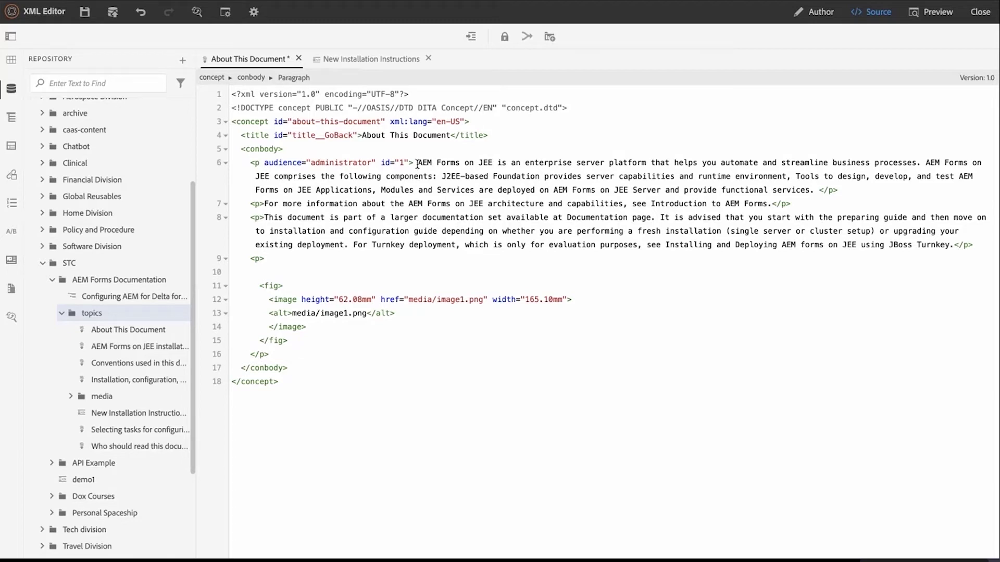
Insert "Added in source view" at the start of the first paragraph in the source and check the text in the author view.
left_click(417, 164)
type("Added in")
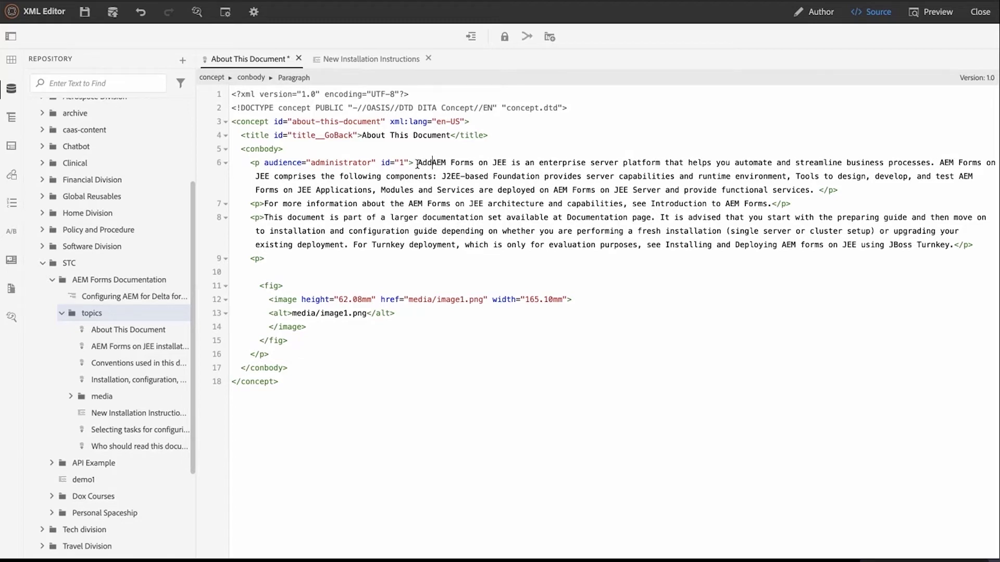
type(" source view")
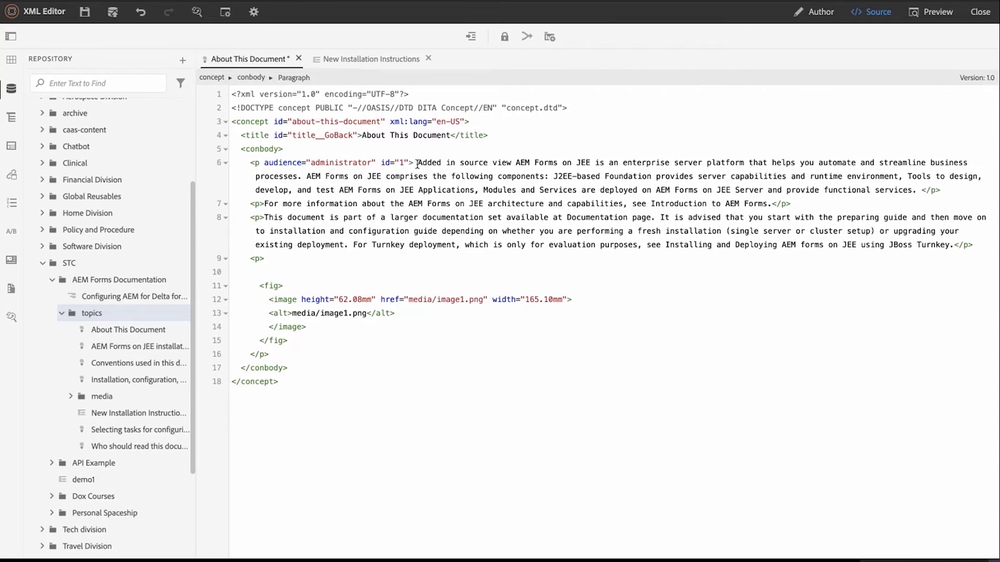
left_click(812, 13)
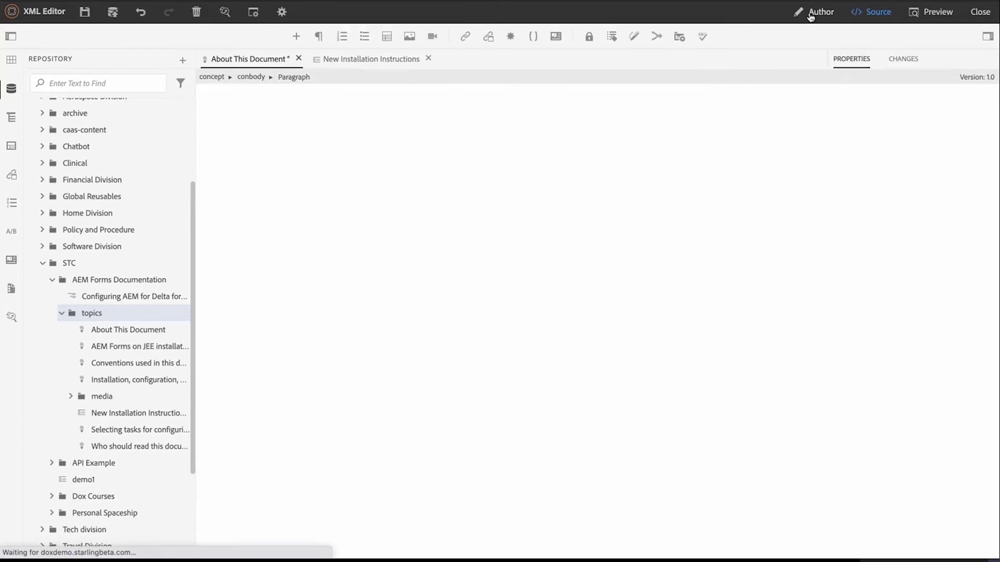
left_click_drag(296, 139, 213, 141)
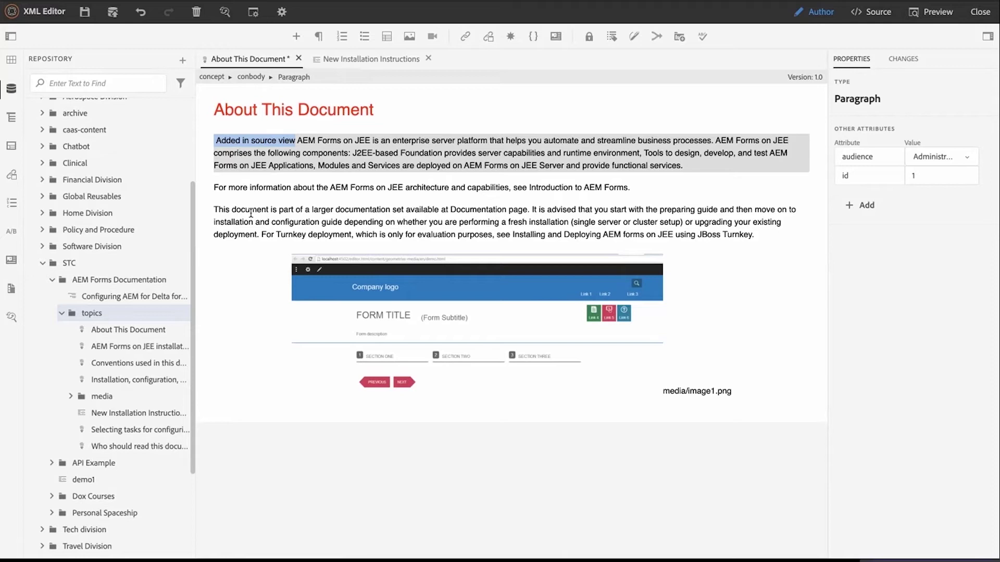
Examine the topic's structure in the outline, expanding the last paragraph and selecting body paragraphs and the image in the document.
left_click(283, 210)
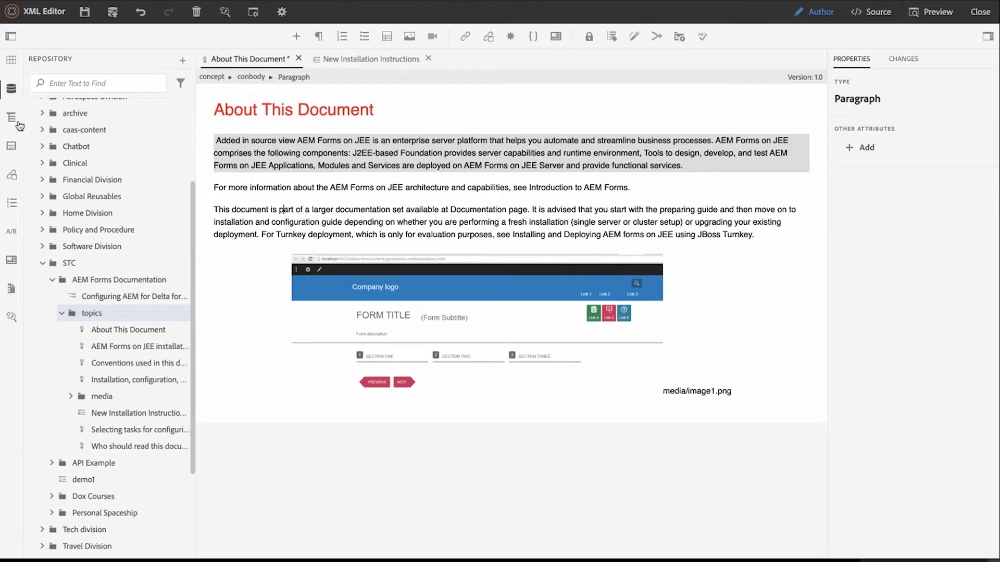
left_click(11, 146)
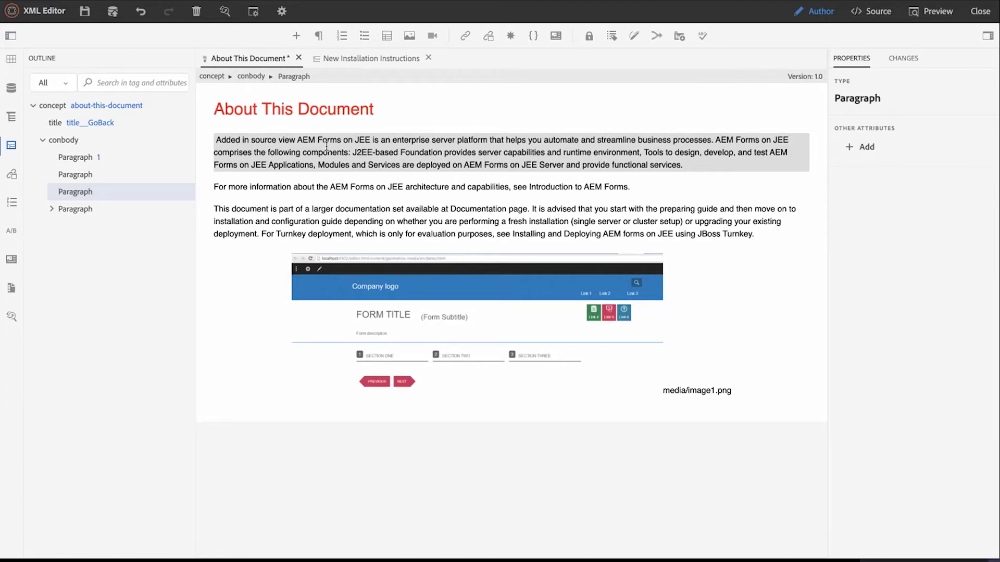
left_click(51, 209)
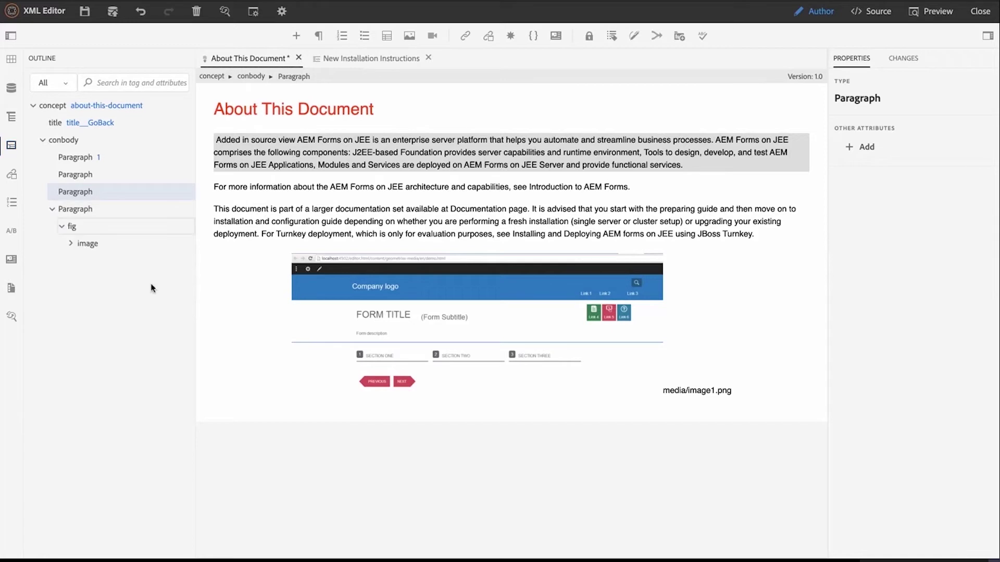
left_click(256, 154)
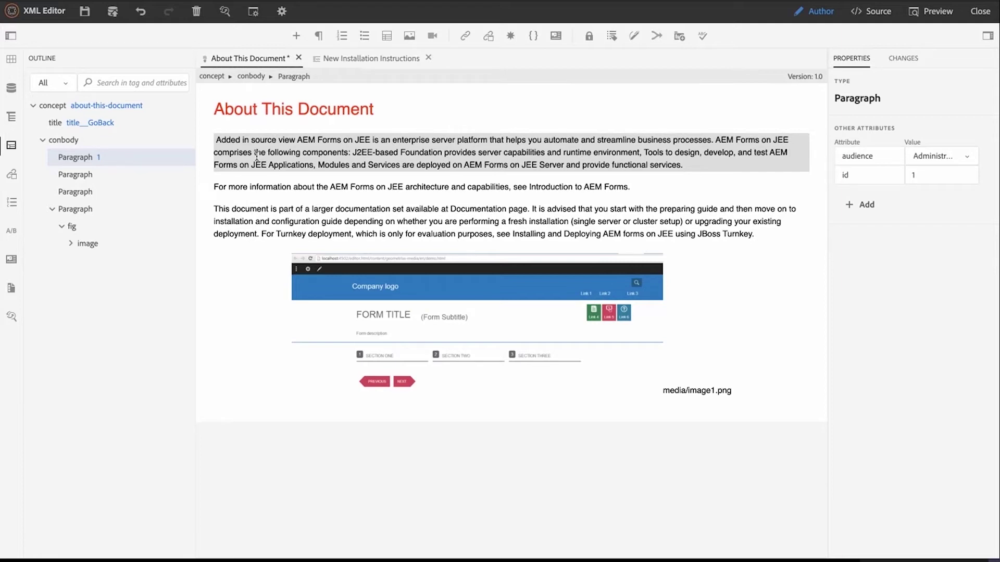
left_click(250, 212)
left_click(349, 271)
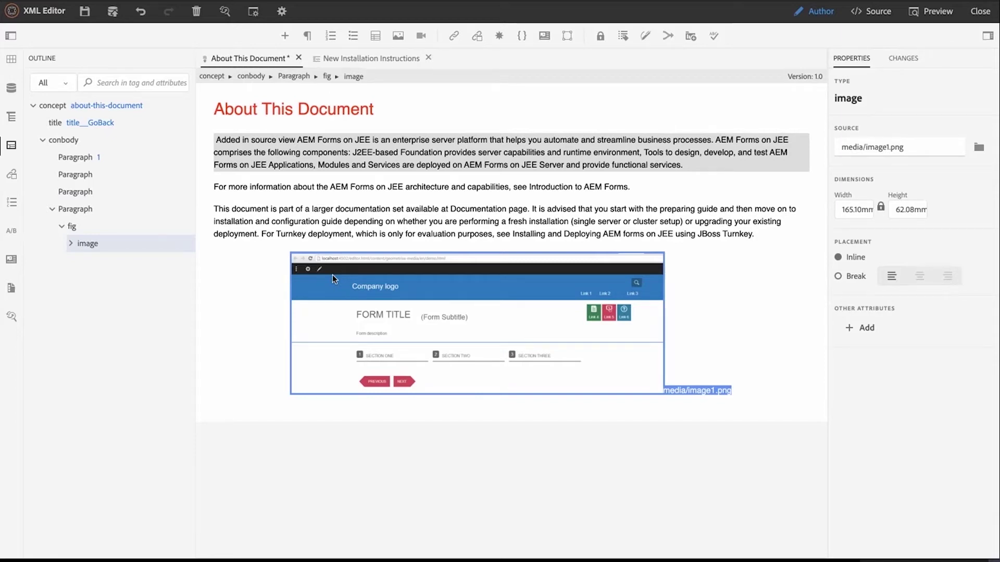
left_click(319, 155)
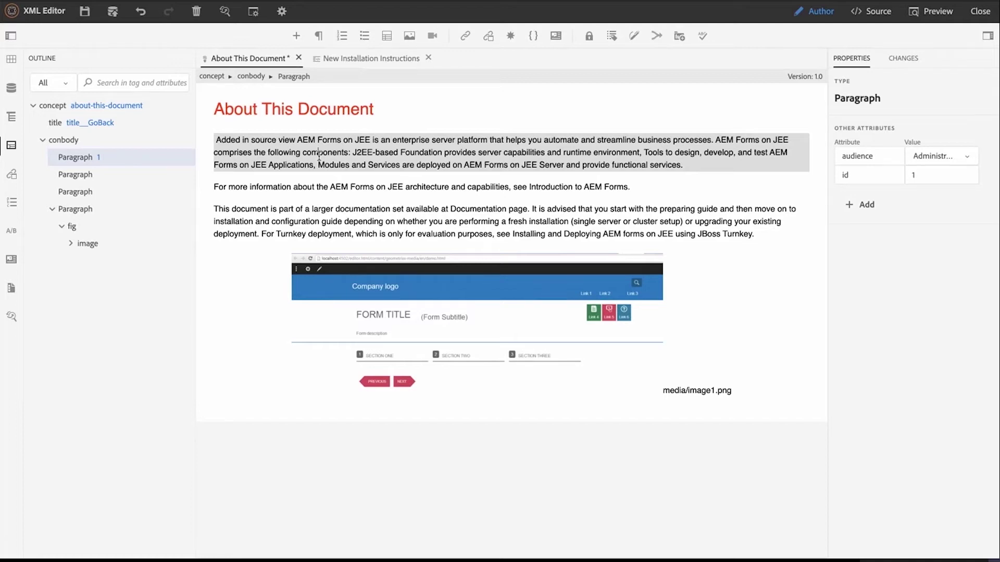
Cancel closing About This Document and save its unsaved changes.
left_click(298, 58)
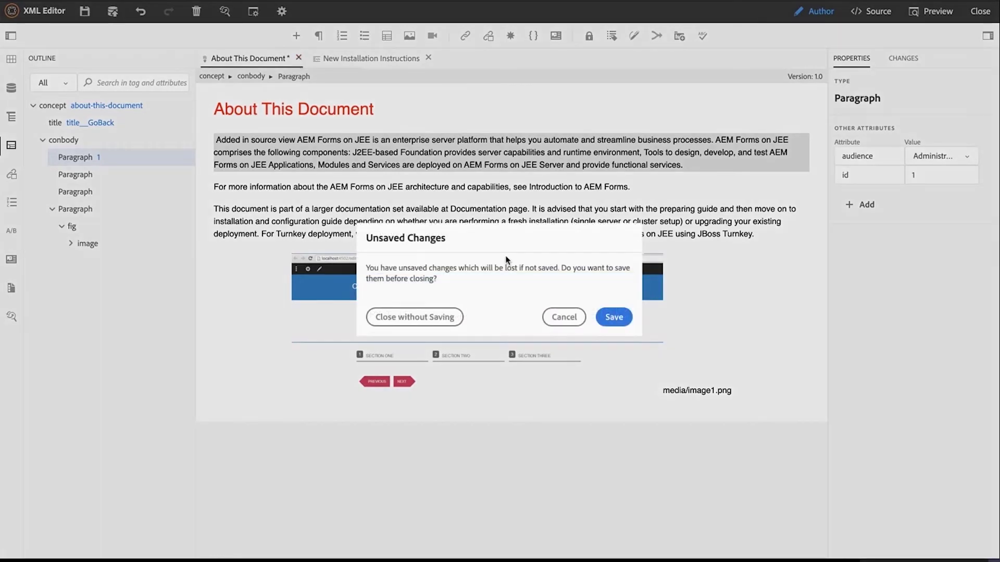
left_click(564, 318)
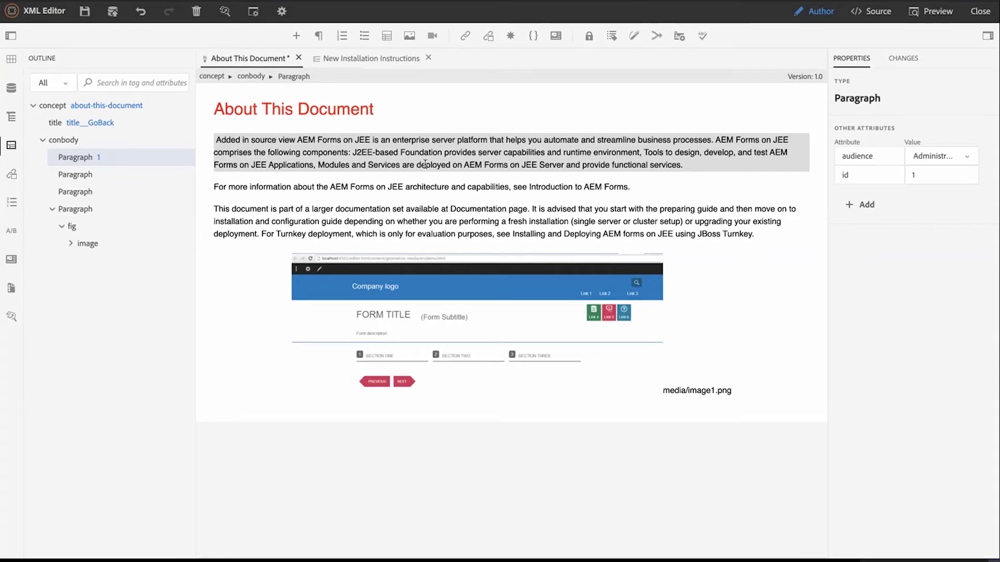
left_click(82, 20)
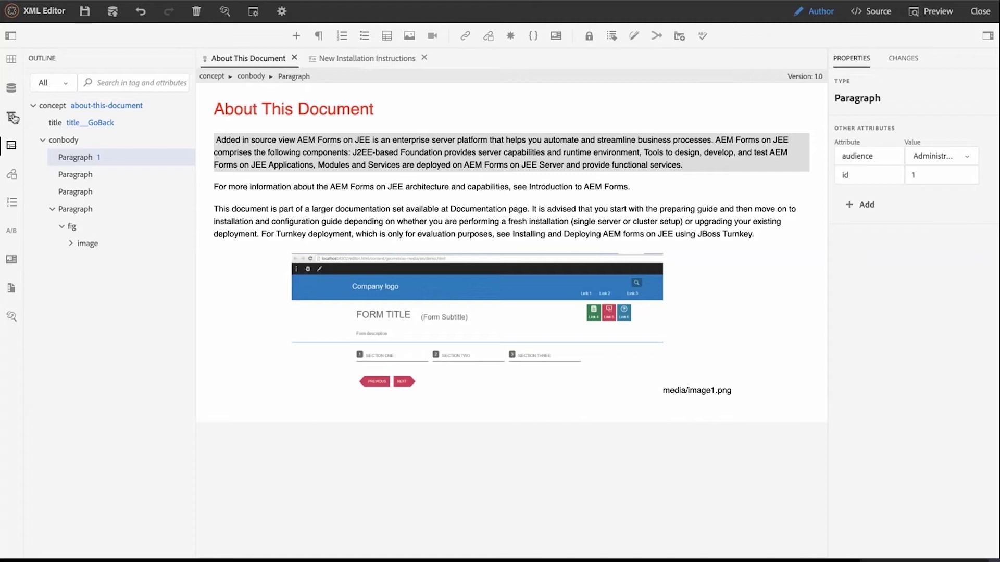
Open the topic "Installation, configuration, and deployment overview" from the topics folder in the repository.
left_click(11, 89)
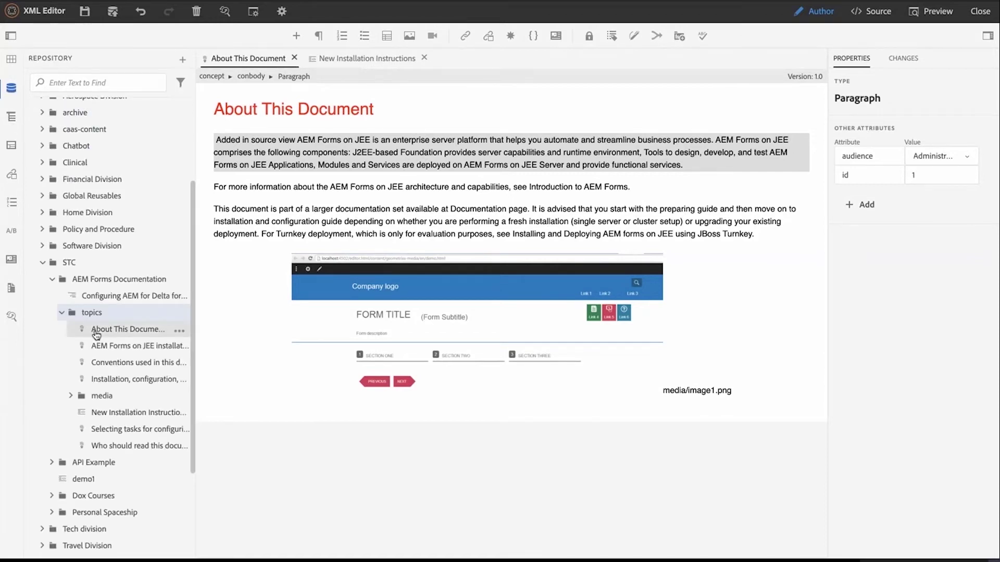
scroll(96, 335, "down", 2)
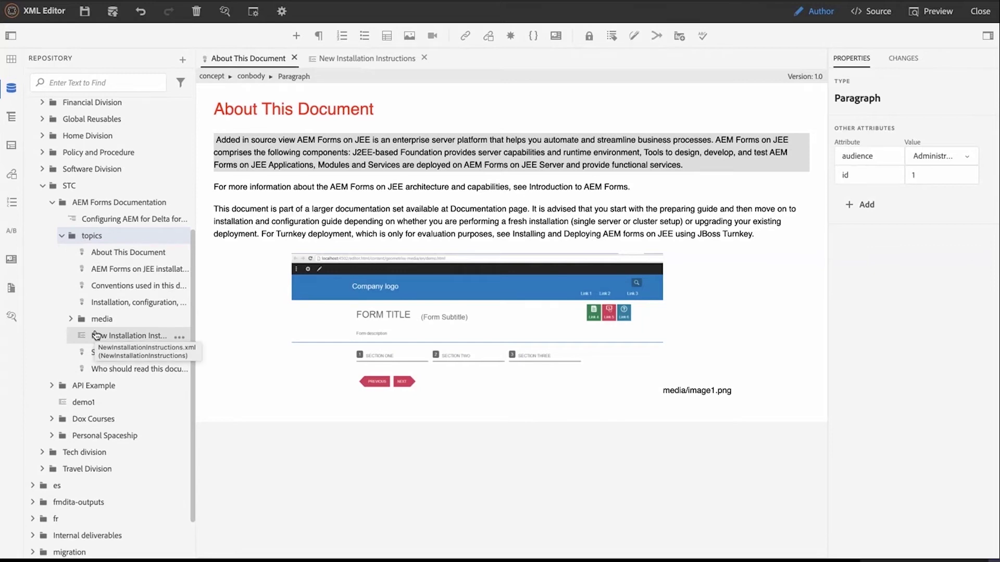
double_click(137, 303)
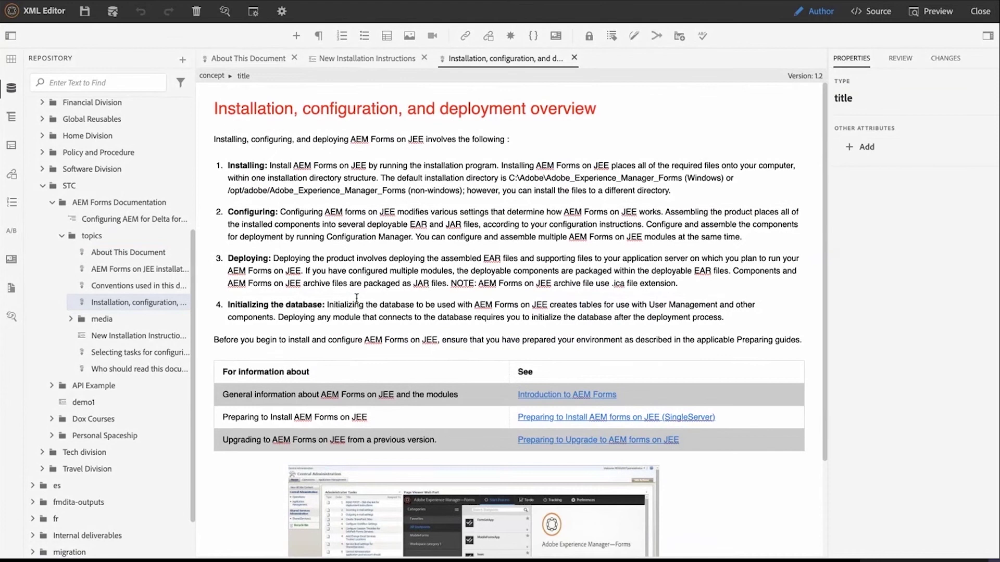
Start a review task for the open topic, titled "Installation Guide of AEM Forms", and assign it to the DoX Courses project.
left_click(680, 41)
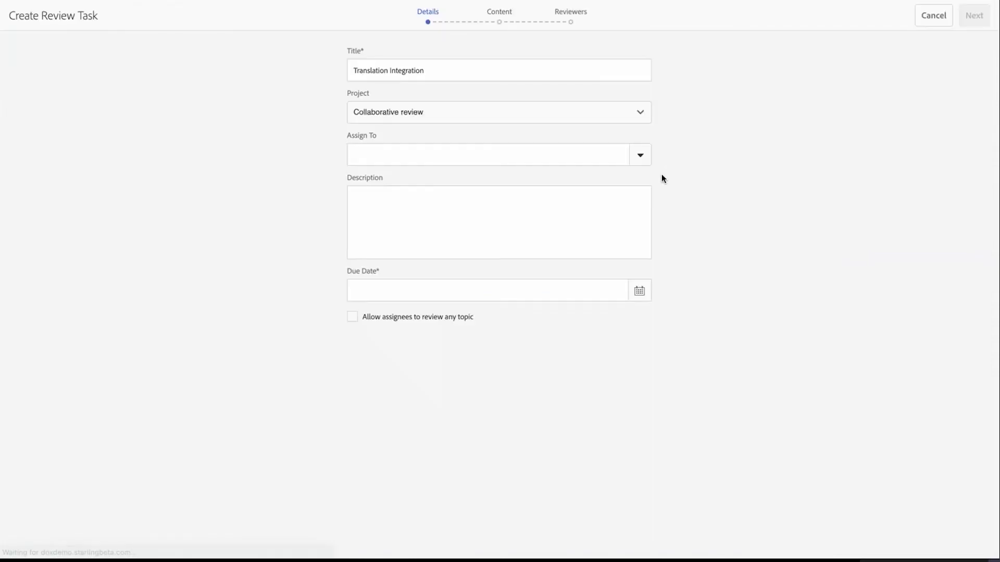
triple_click(614, 69)
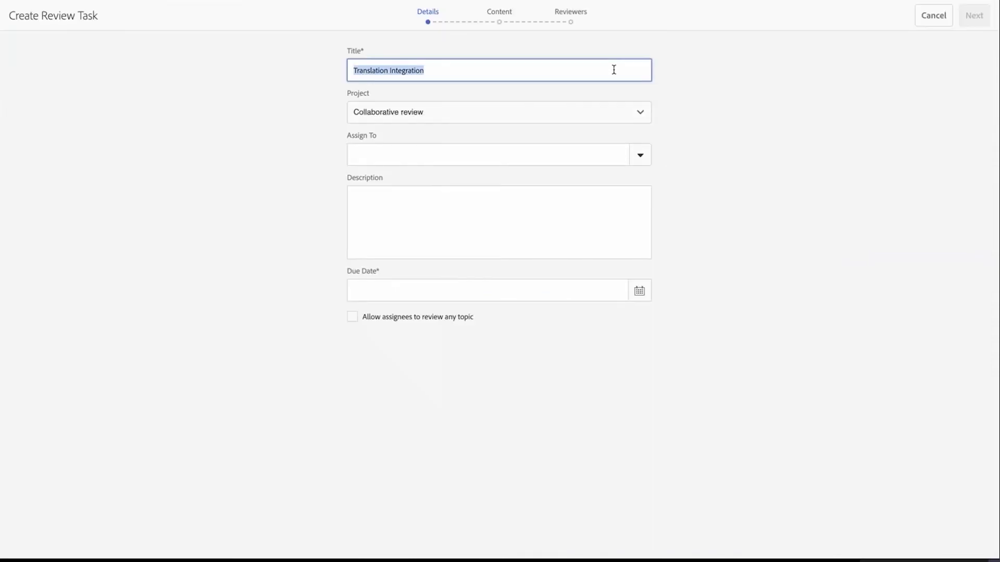
type("Installat")
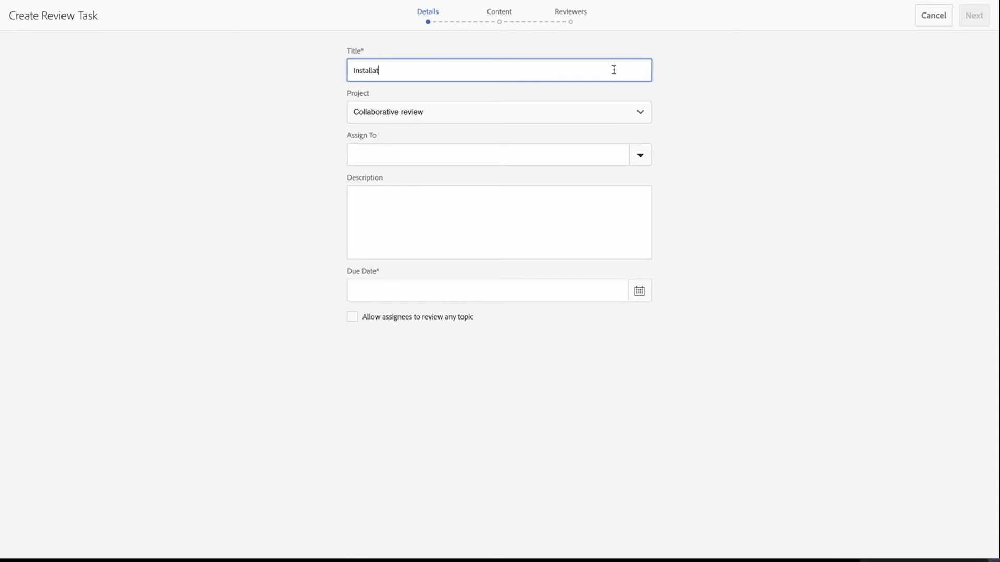
type("ion Guide of AEM Forms")
left_click(641, 113)
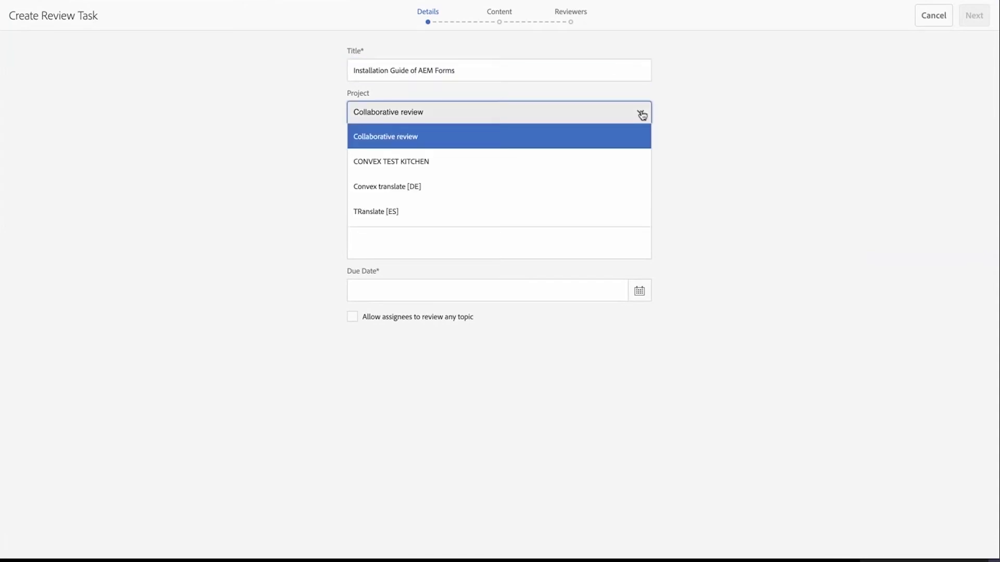
scroll(536, 200, "down", 2)
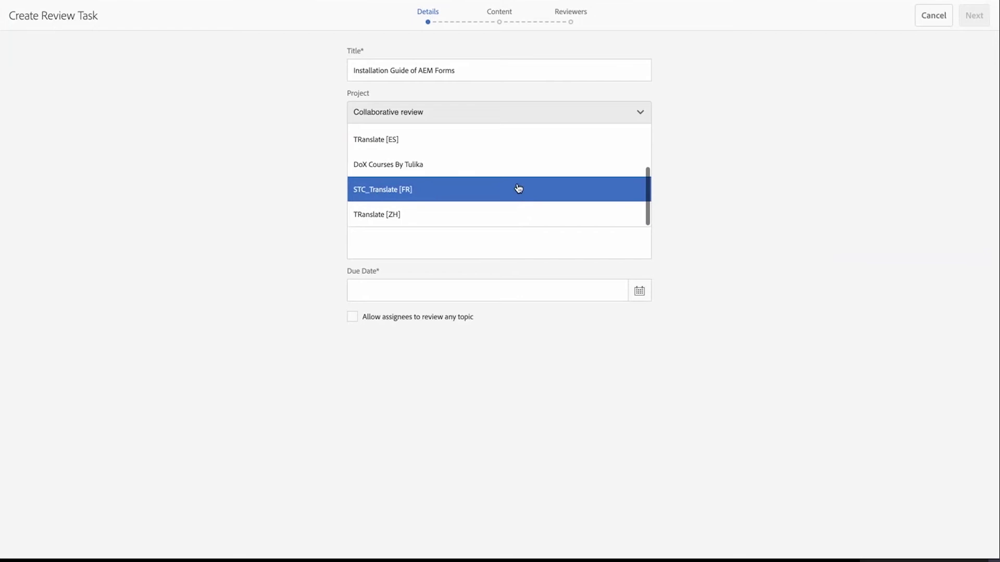
left_click(516, 164)
Assign the review task to the project's Reviewers role and one additional individual reviewer.
left_click(641, 156)
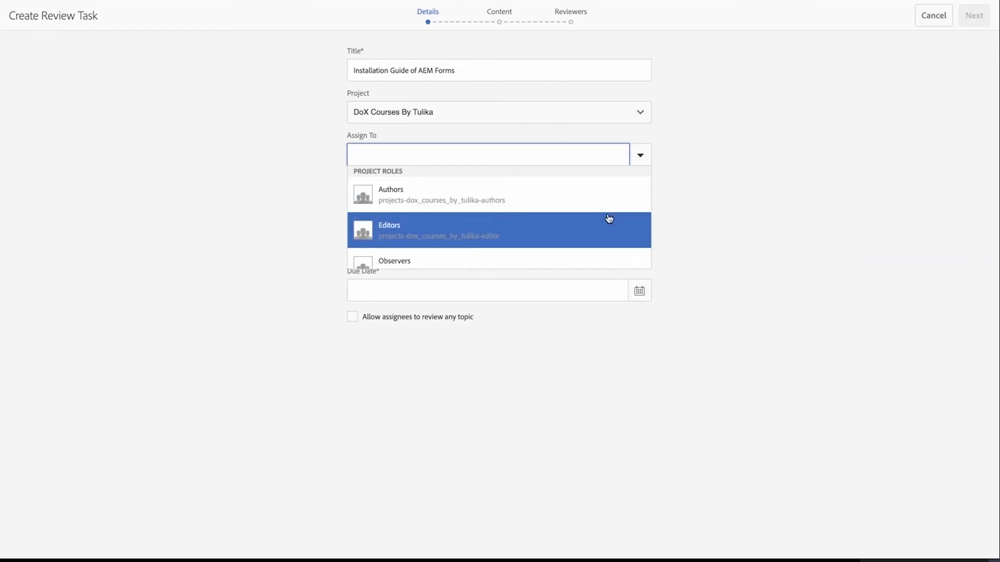
scroll(609, 218, "down", 3)
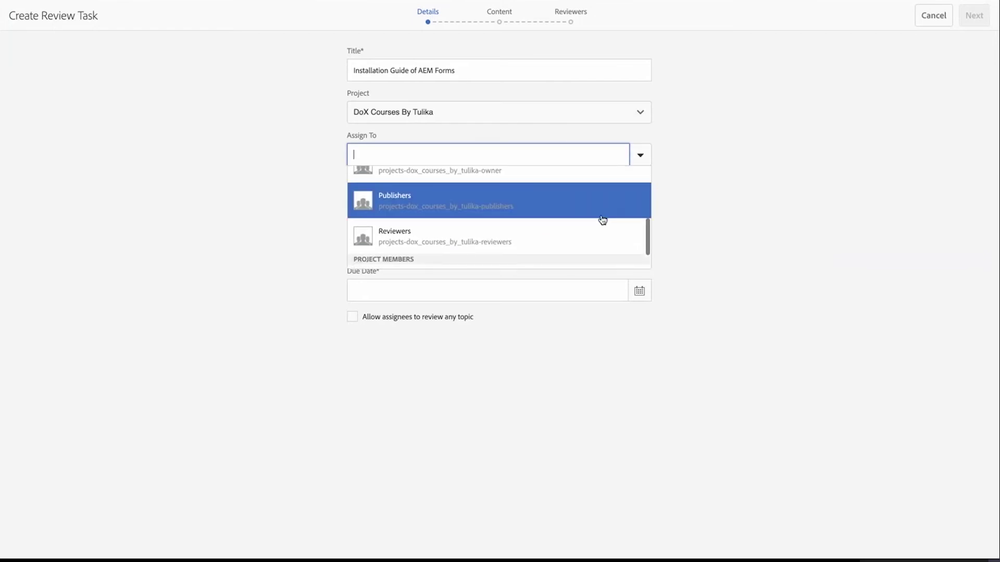
left_click(547, 243)
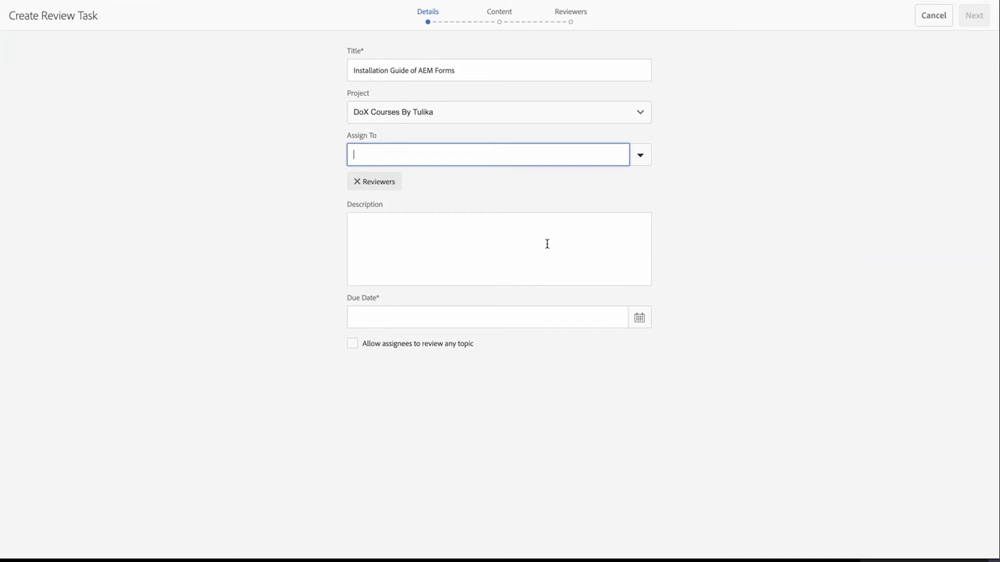
left_click(548, 243)
type("Can you")
left_click(498, 159)
type("stefa")
left_click(486, 194)
Enter the description "Can you please provide your expert opinion here? Thanks !!" and set the due date to May 31, 2021.
left_click(518, 227)
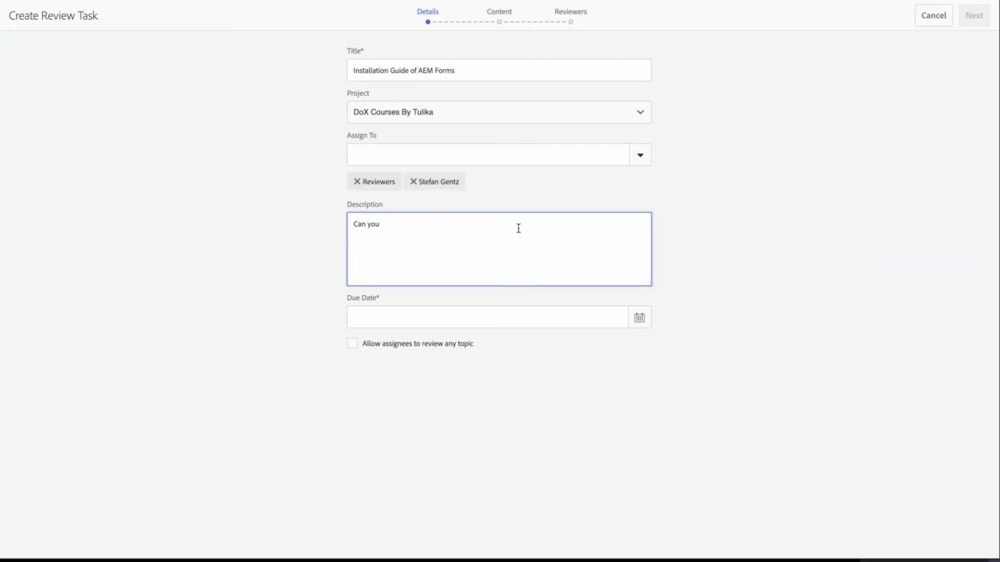
type("please provide your expert opinion here? Thanks !!")
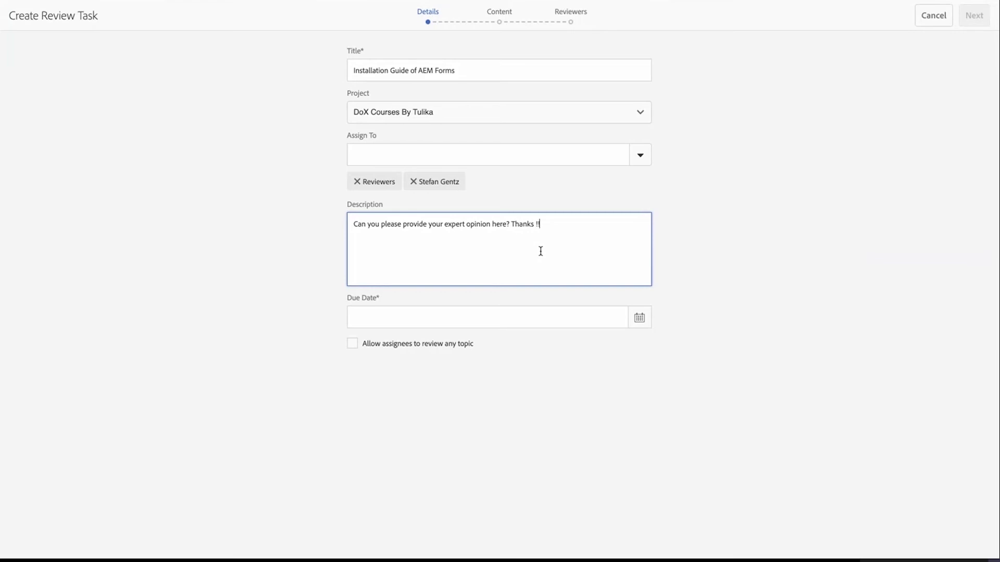
left_click(640, 320)
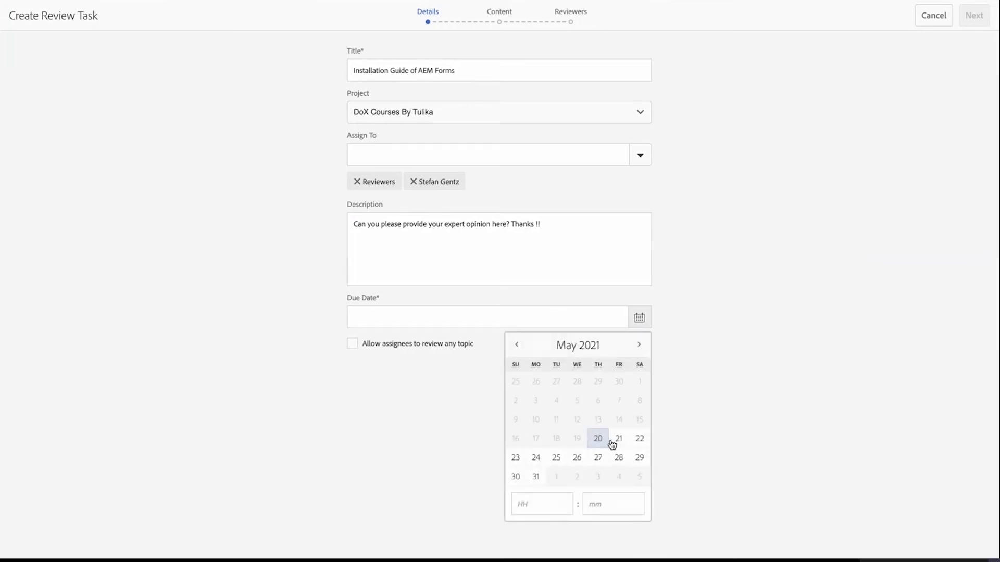
left_click(537, 477)
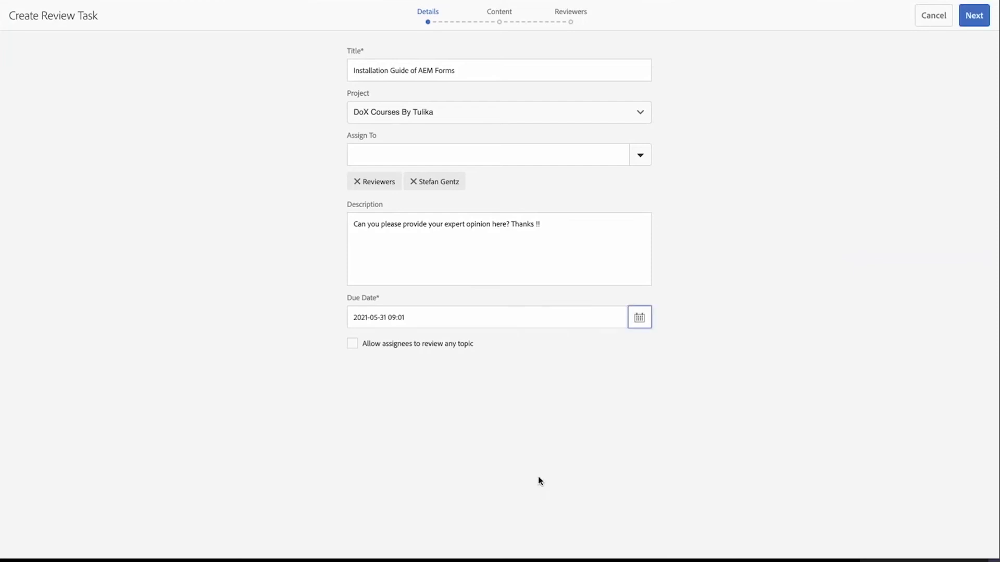
Keep version 1.2 of the topic and its assigned reviewers, and create the review task.
left_click(981, 25)
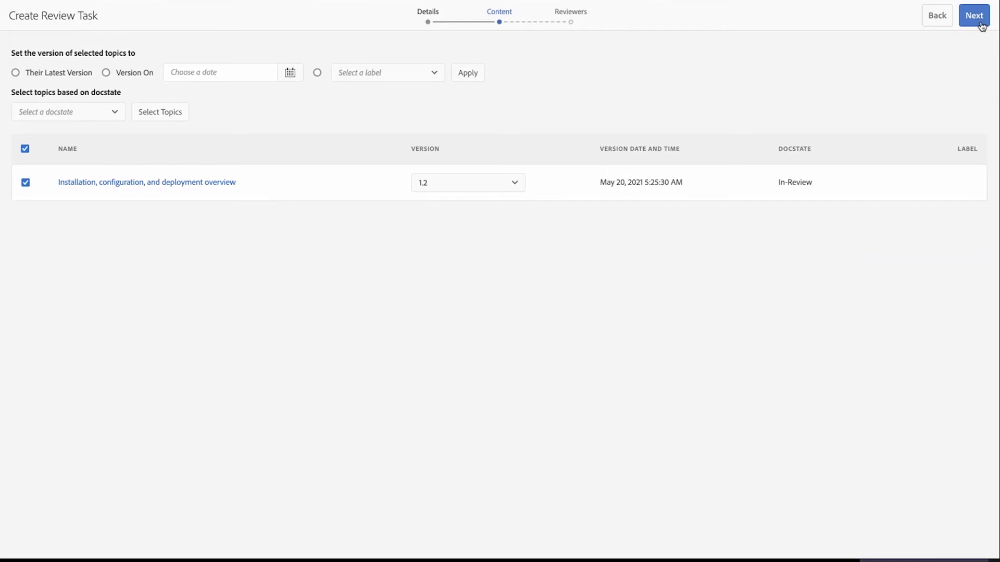
left_click(981, 25)
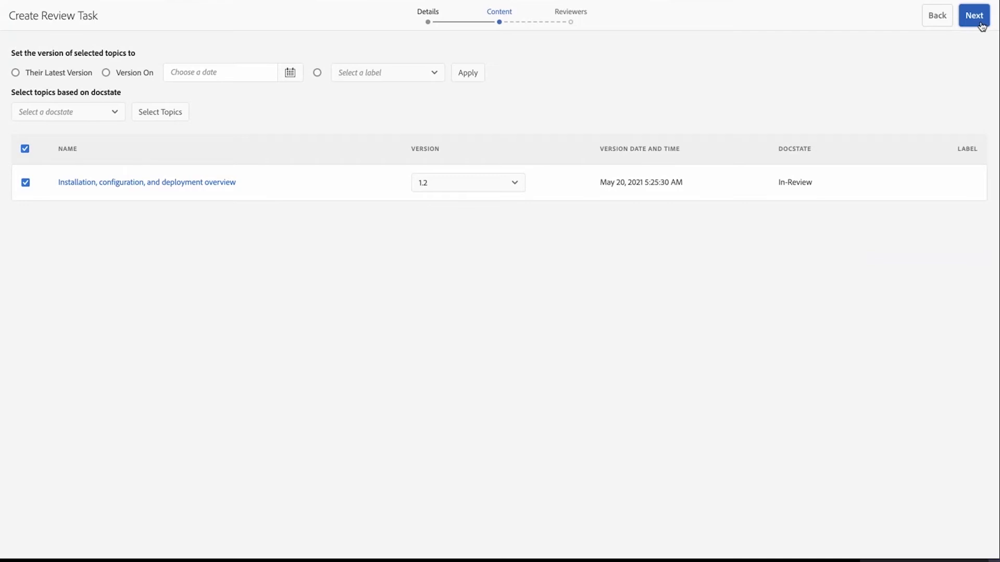
left_click(981, 25)
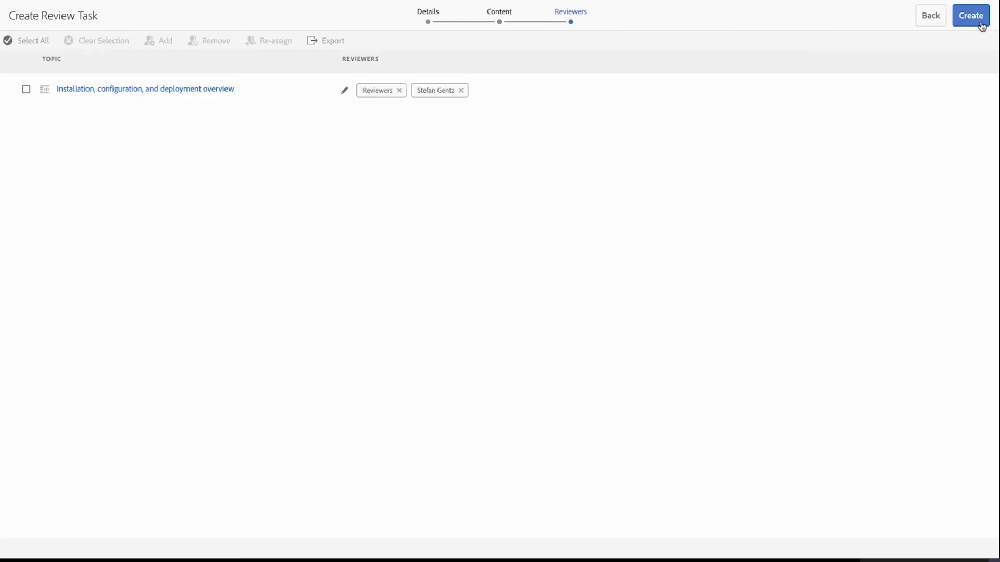
left_click(981, 25)
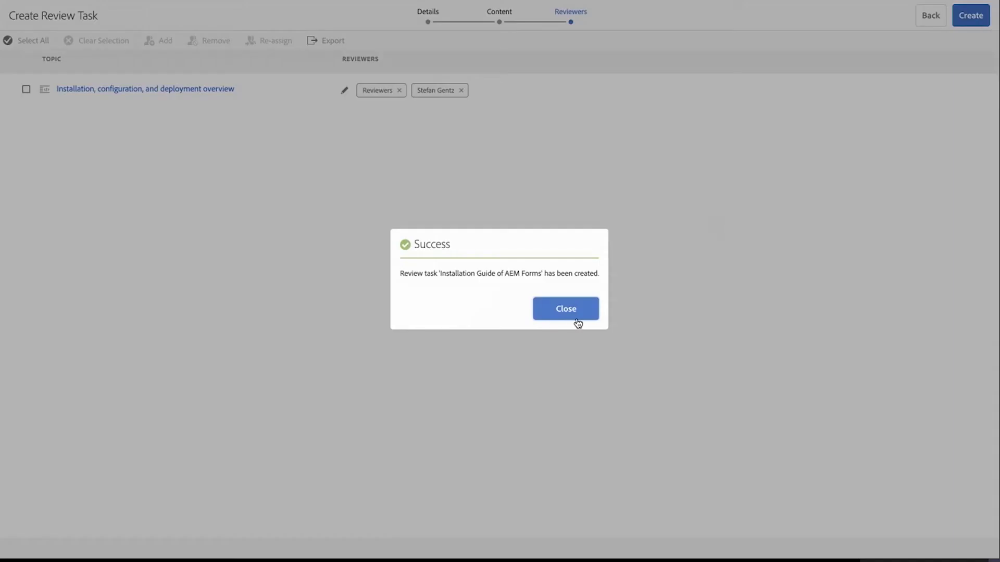
left_click(571, 317)
Open the installation overview topic from the map and show its review comments for the task "Installation Guide of AEM Forms".
left_click(137, 149)
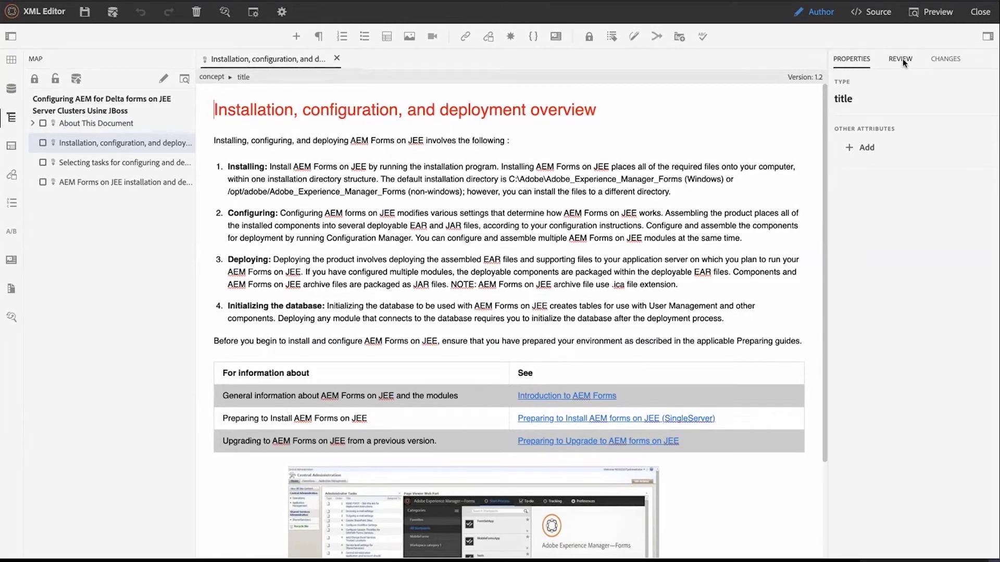
left_click(901, 59)
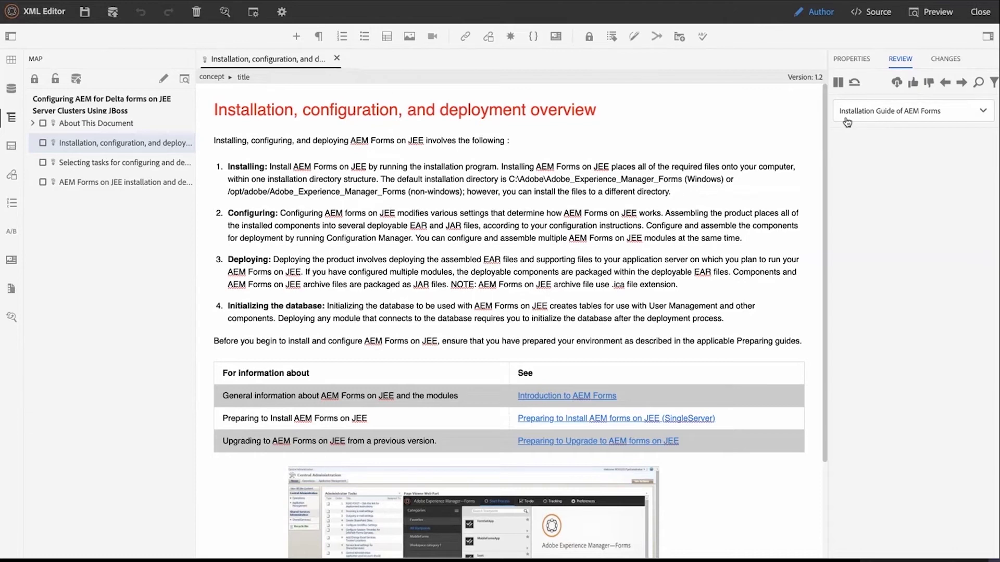
left_click(947, 117)
left_click(885, 134)
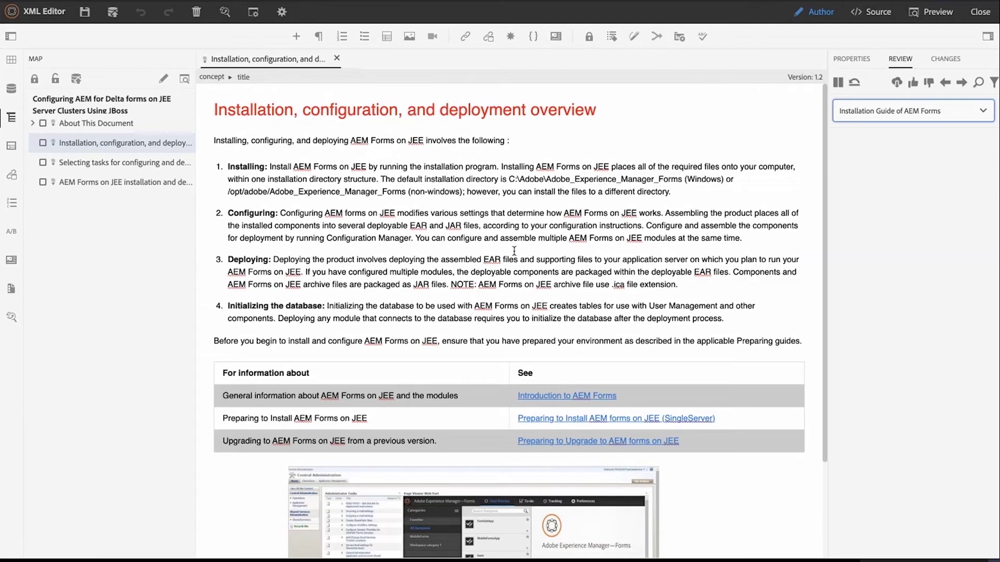
left_click(514, 251)
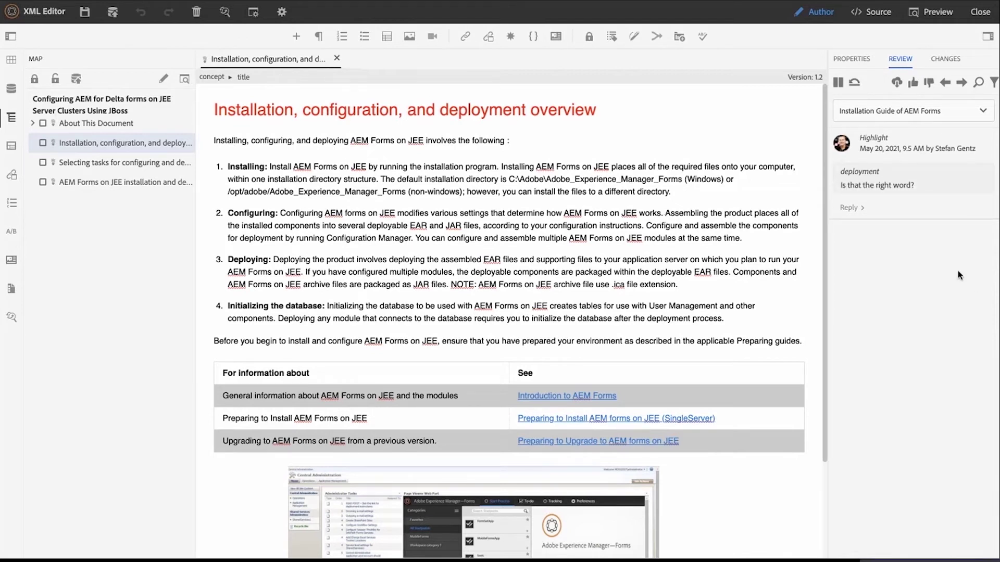
Reject the highlight comment on "deployment" and reply "I think it is a totally aceeptable word.".
left_click(896, 183)
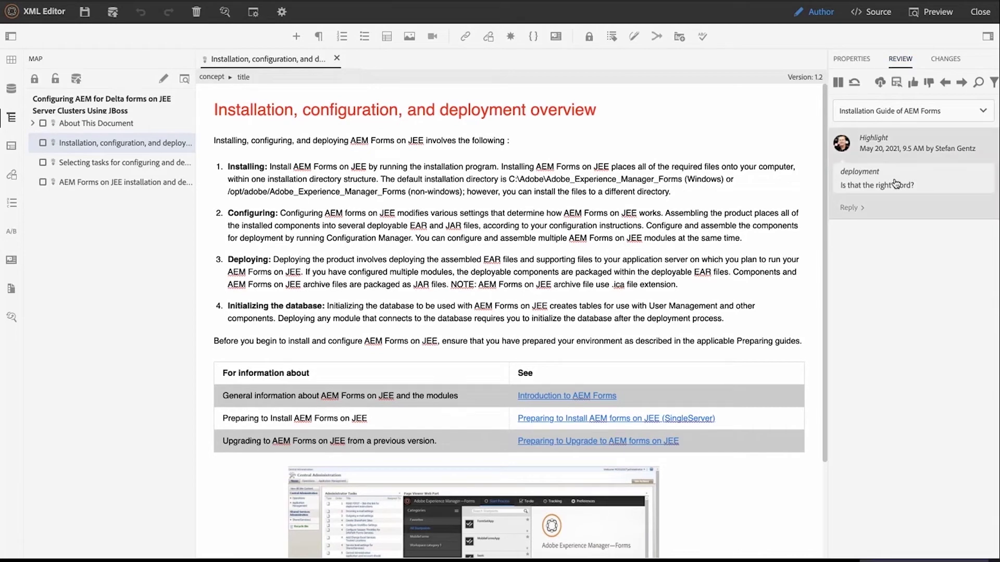
left_click(880, 185)
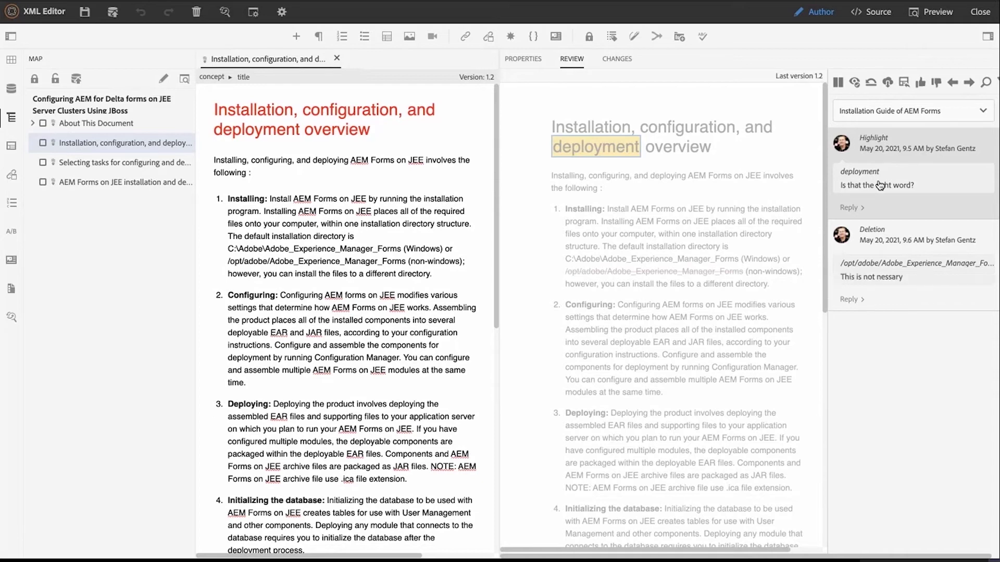
left_click(849, 207)
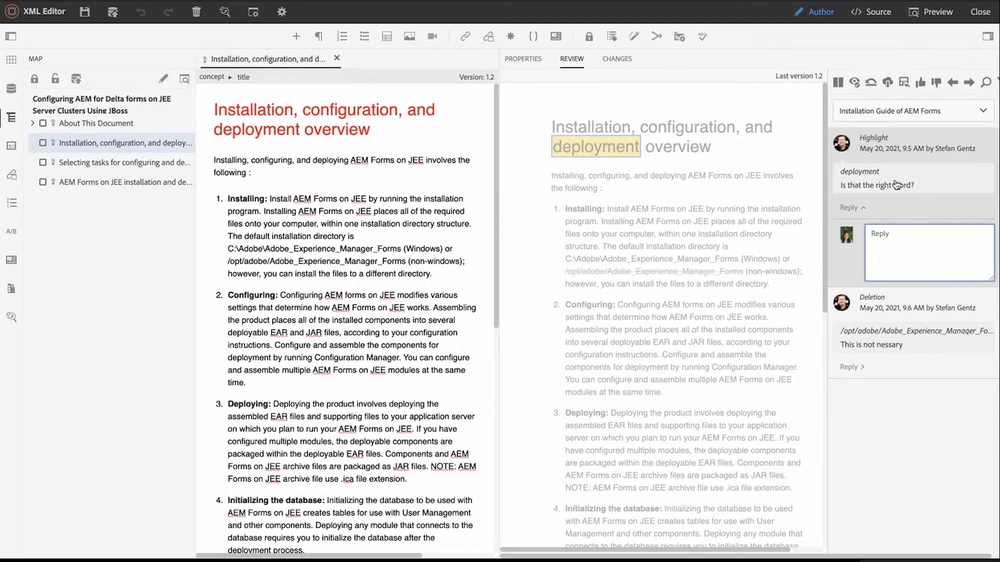
left_click(936, 84)
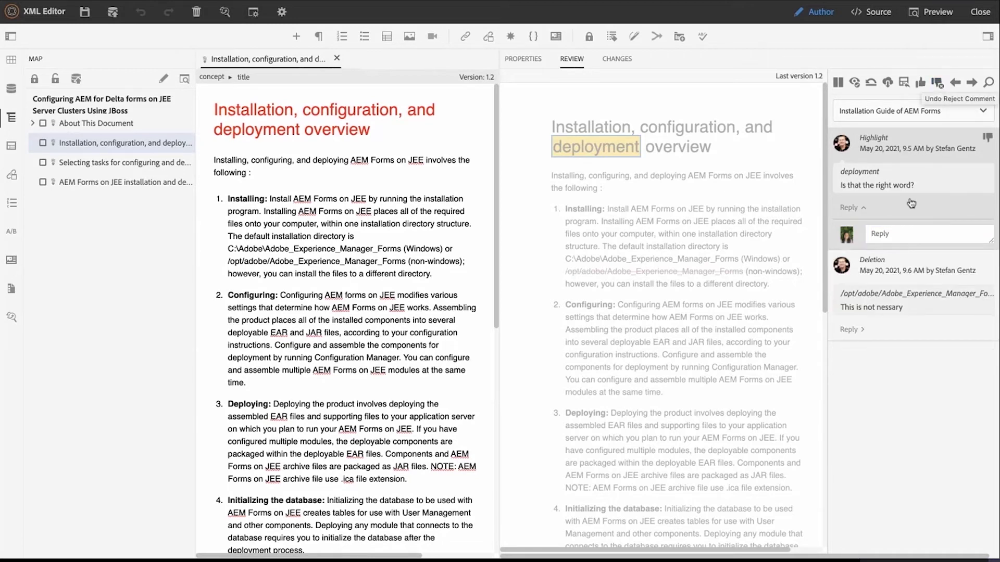
left_click(907, 230)
type("I")
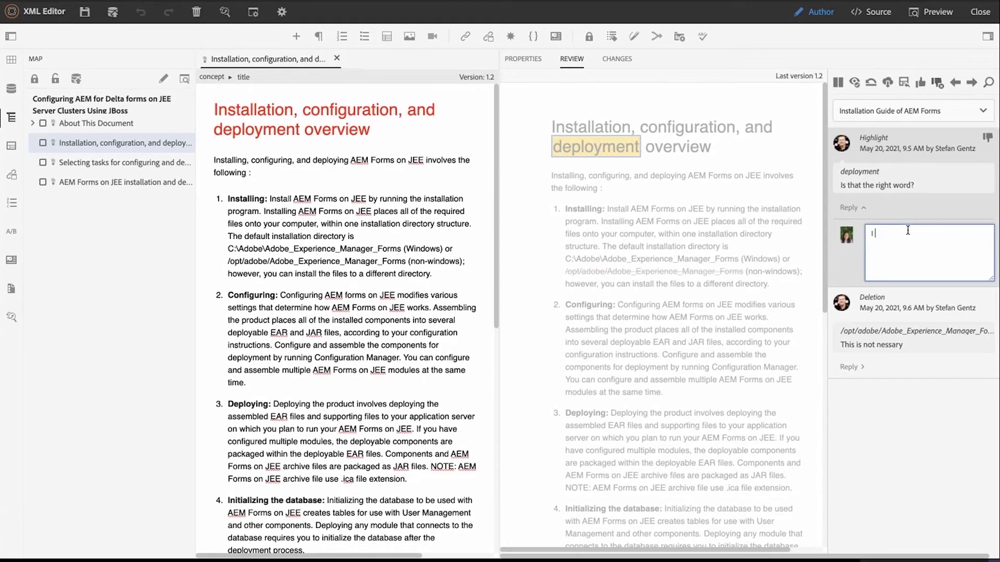
type(" think it is tot")
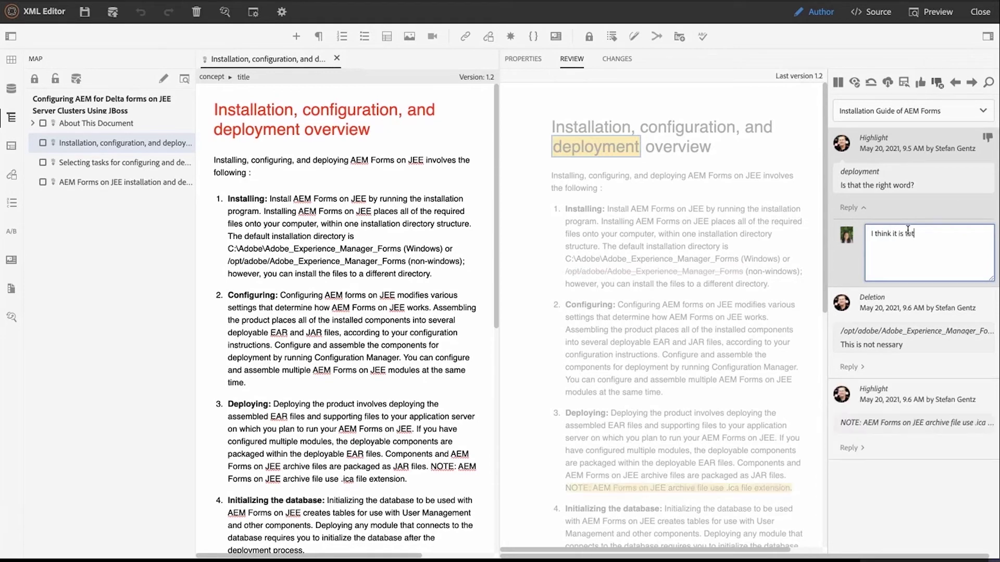
type("ally aceeptable")
key("Return")
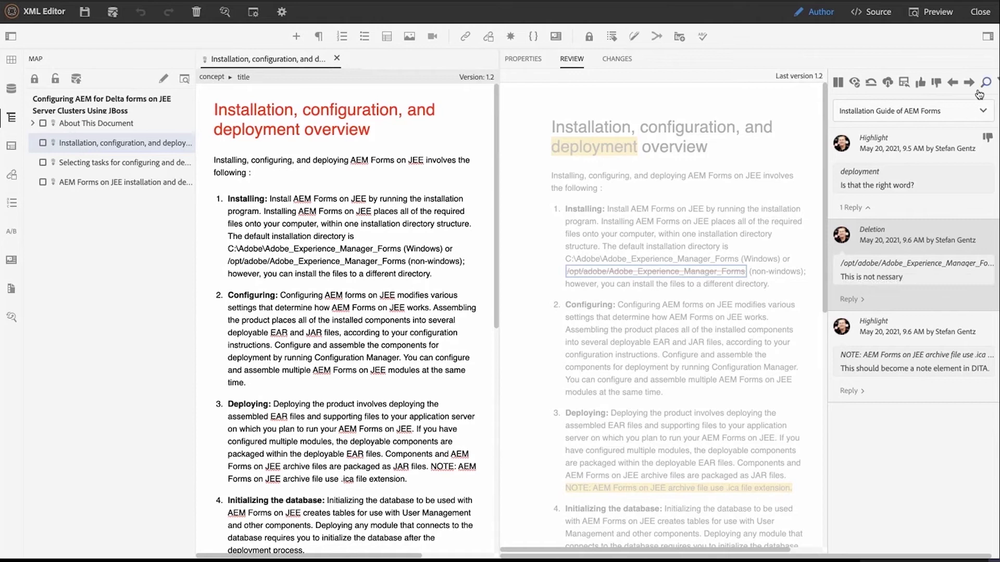
Accept the deletion comment on the /opt/adobe/Adobe_Experience_Manager_Forms path and reply "Good feedback".
left_click(920, 85)
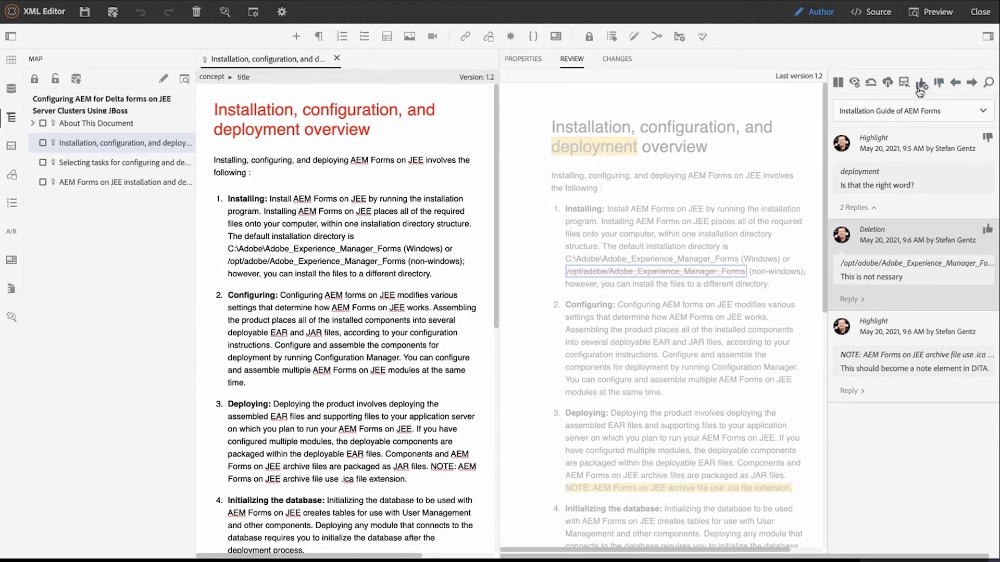
left_click(850, 299)
type("Good feedback")
key("Return")
Accept the highlight comment about turning the NOTE text into a note element and reply "I will make this change but may be in the net".
left_click(912, 354)
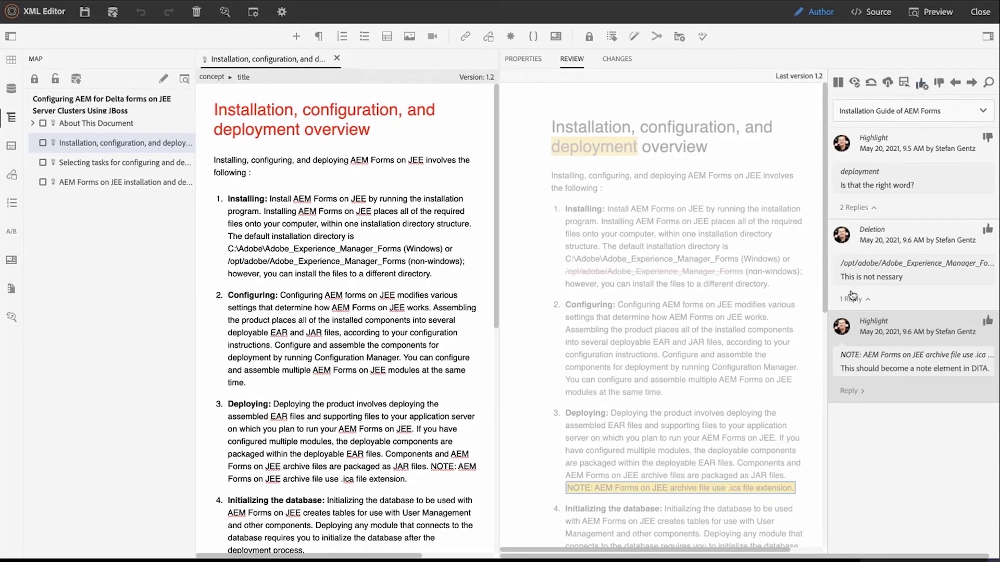
left_click(850, 391)
type("I")
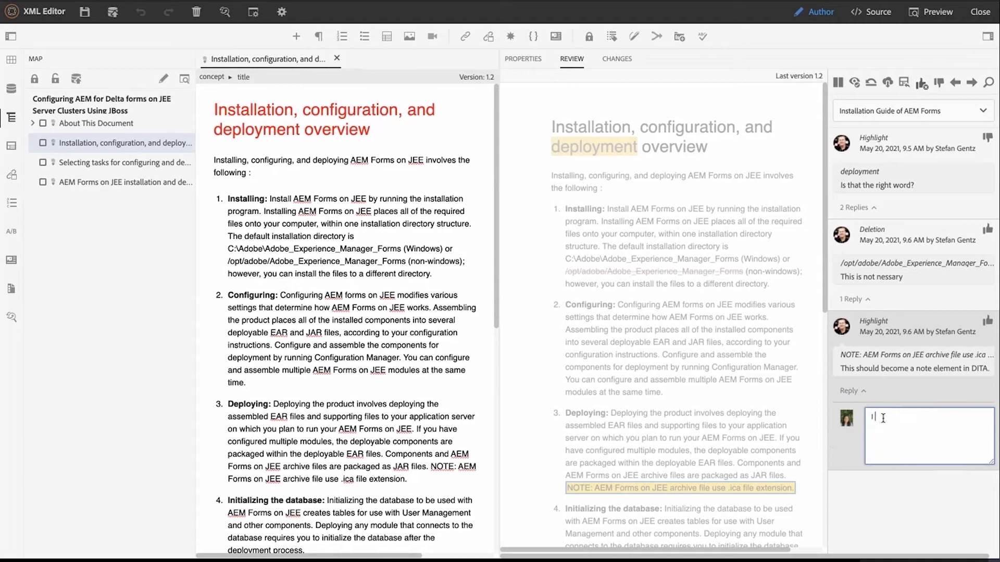
type(" will make this change but may be in the net")
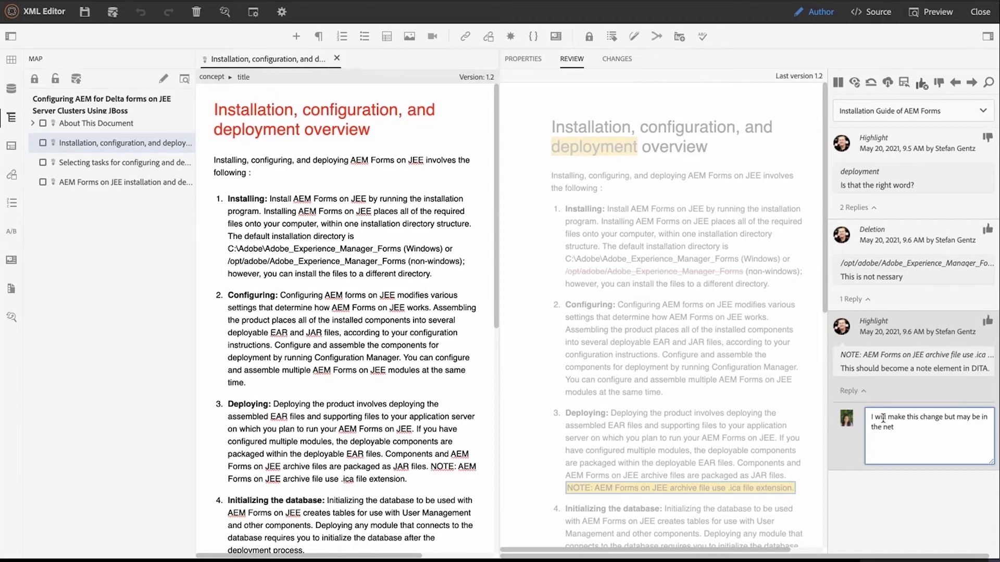
key("Return")
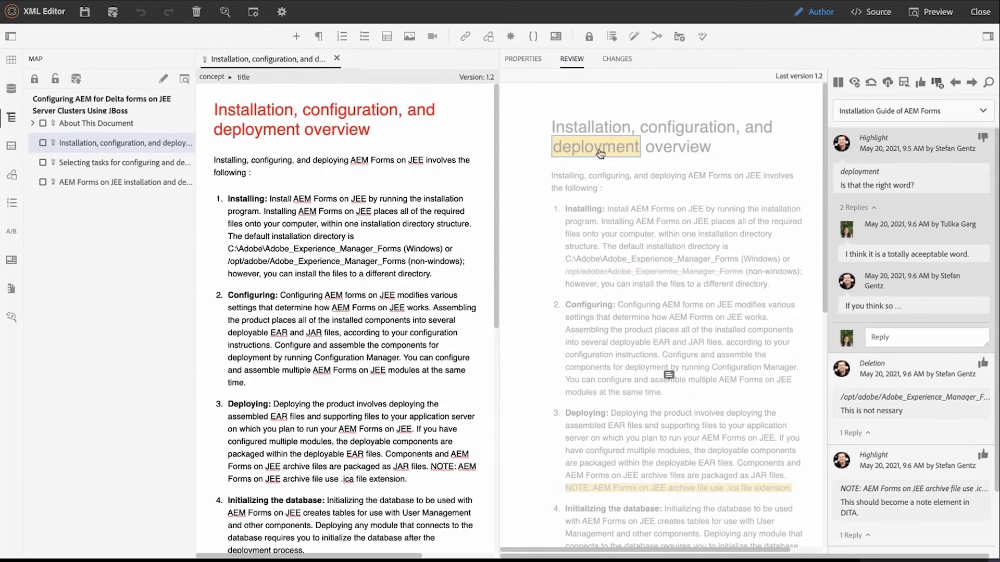
Examine the annotated review copy of the topic and the replies under the "deployment" comment.
scroll(632, 311, "down", 2)
scroll(632, 312, "down", 5)
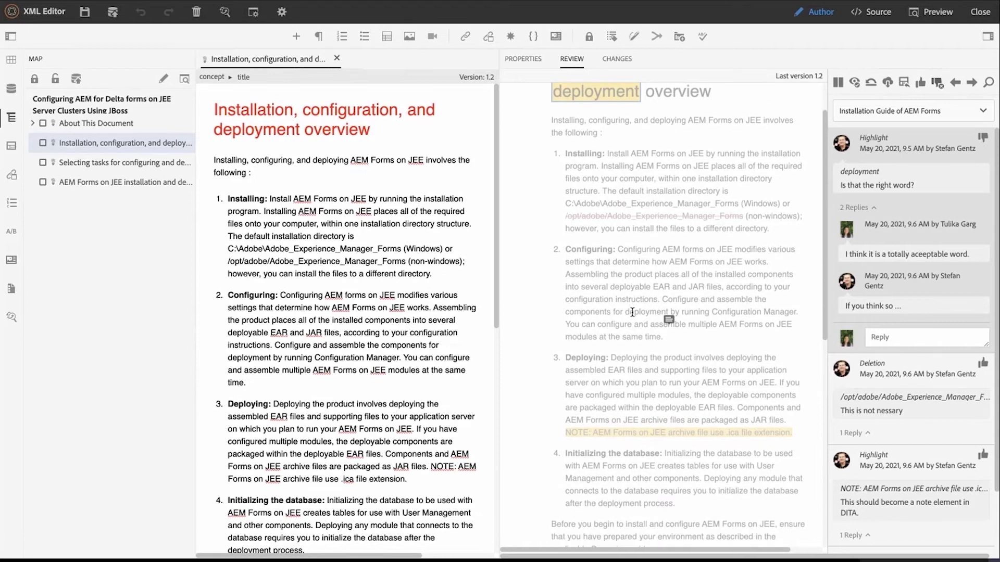
scroll(631, 312, "down", 2)
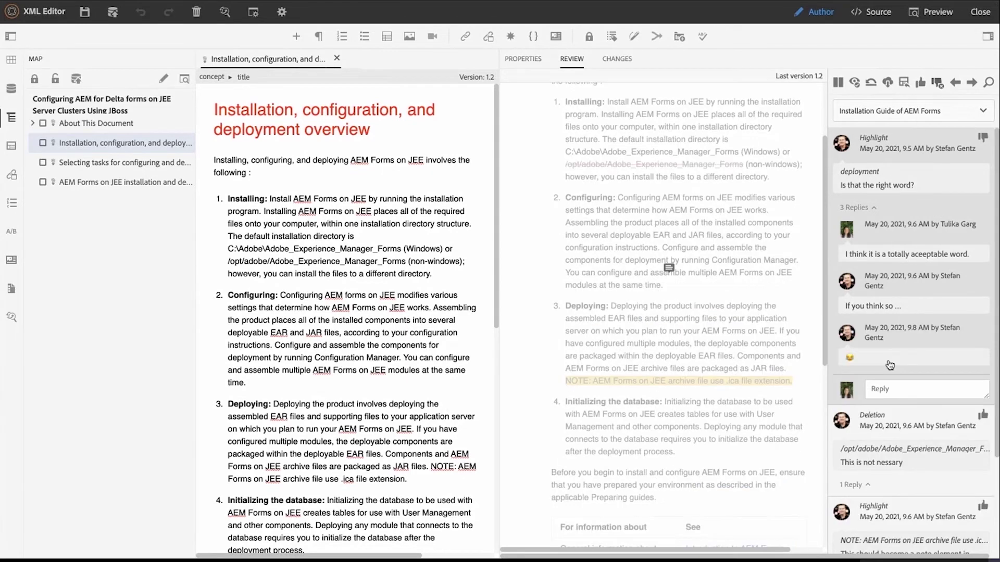
scroll(889, 365, "down", 1)
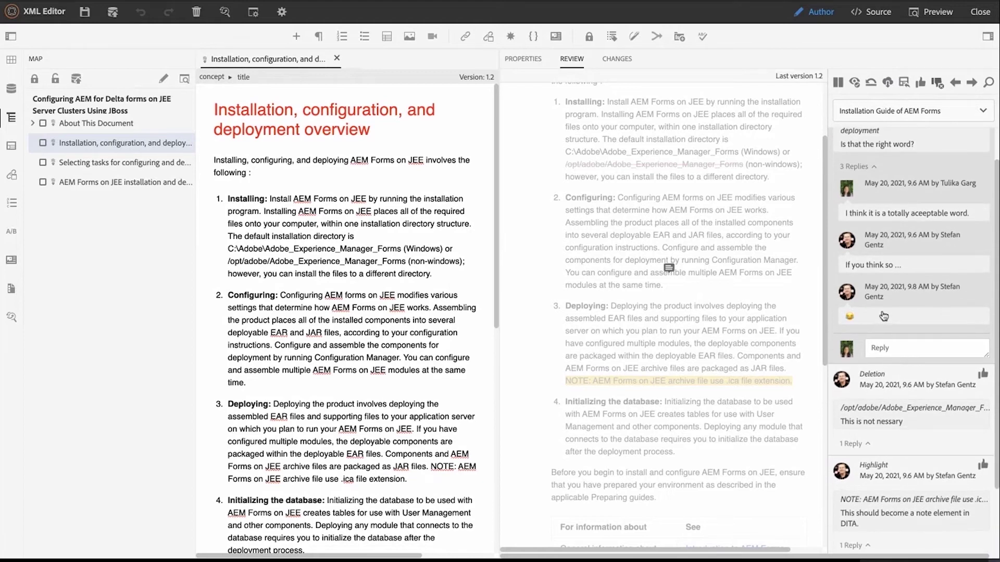
Read through the replies, deletion, highlight and general comments in the review list and the annotated topic copy.
scroll(885, 444, "down", 2)
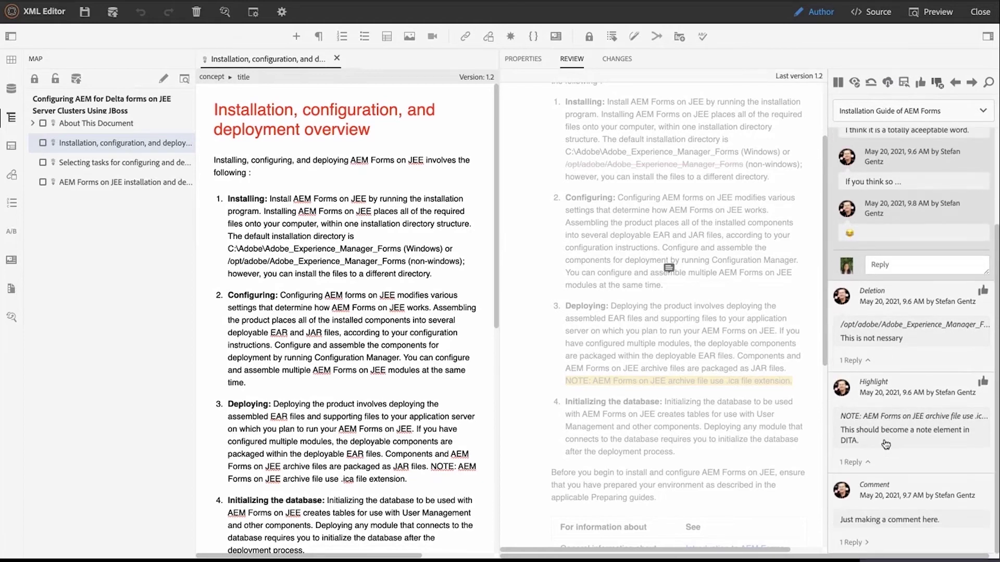
scroll(886, 444, "up", 3)
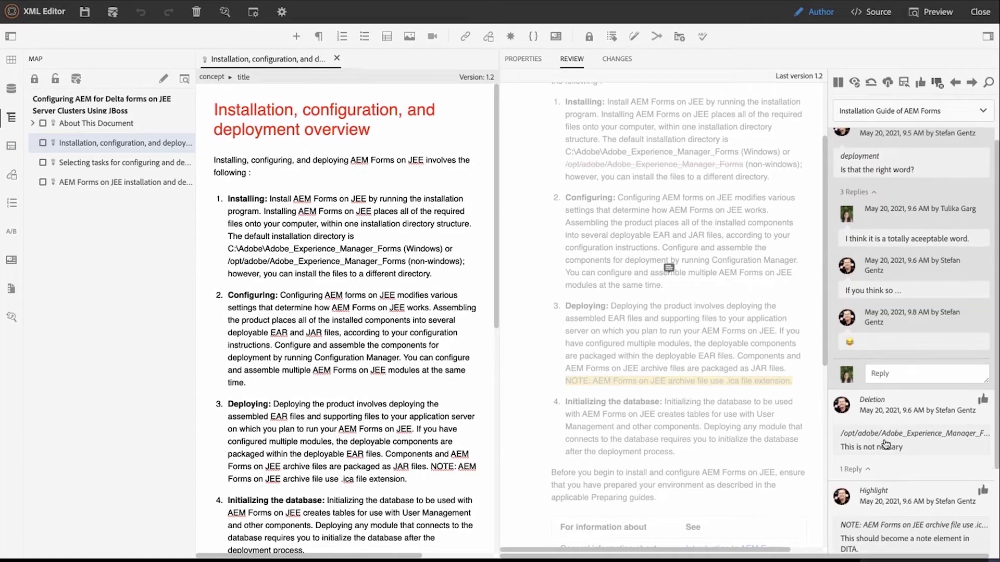
scroll(885, 444, "down", 3)
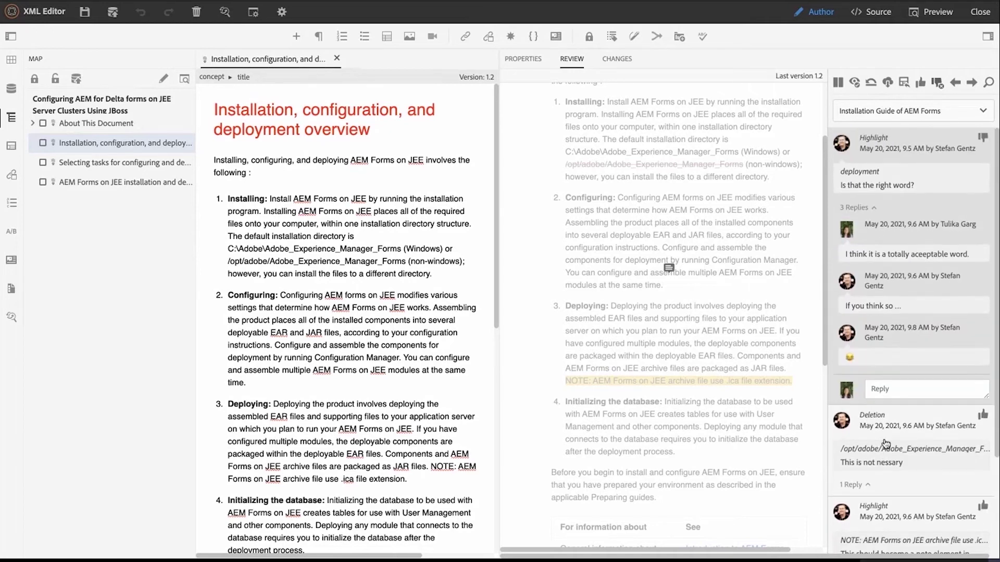
scroll(885, 444, "up", 3)
scroll(884, 431, "down", 3)
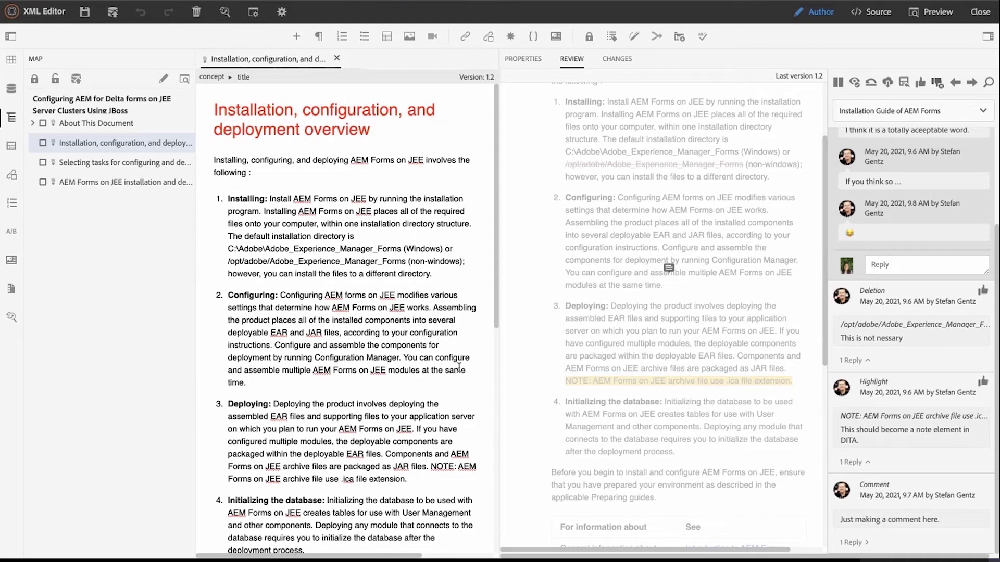
scroll(704, 237, "up", 3)
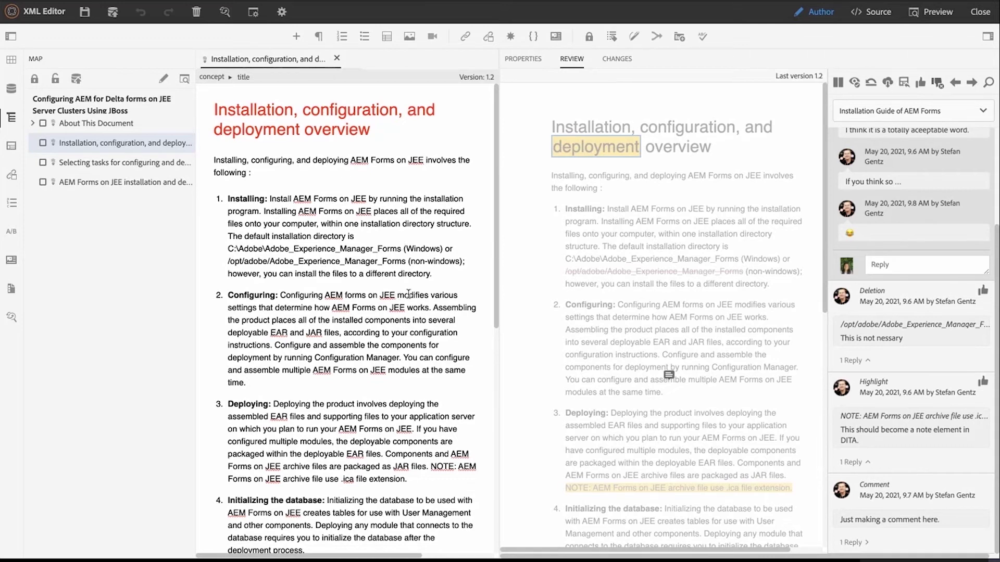
Import the review comments into the topic as tracked changes and close the side-by-side review copy.
left_click(904, 86)
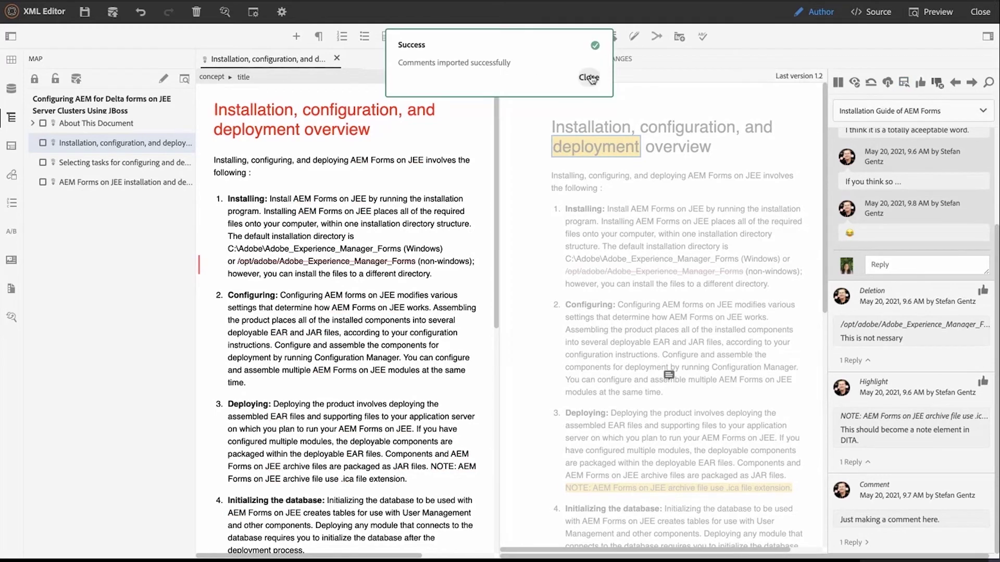
left_click(590, 77)
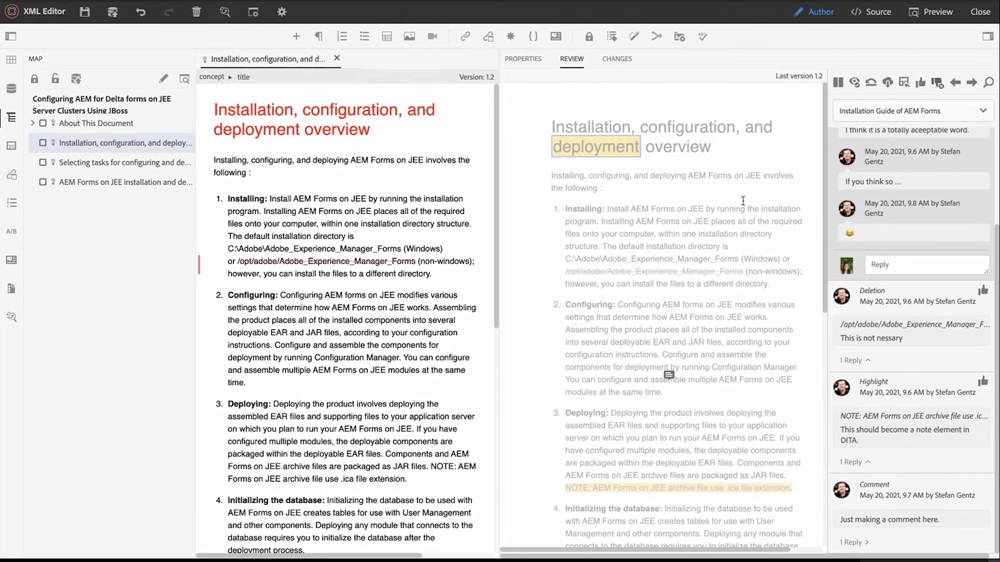
left_click(854, 83)
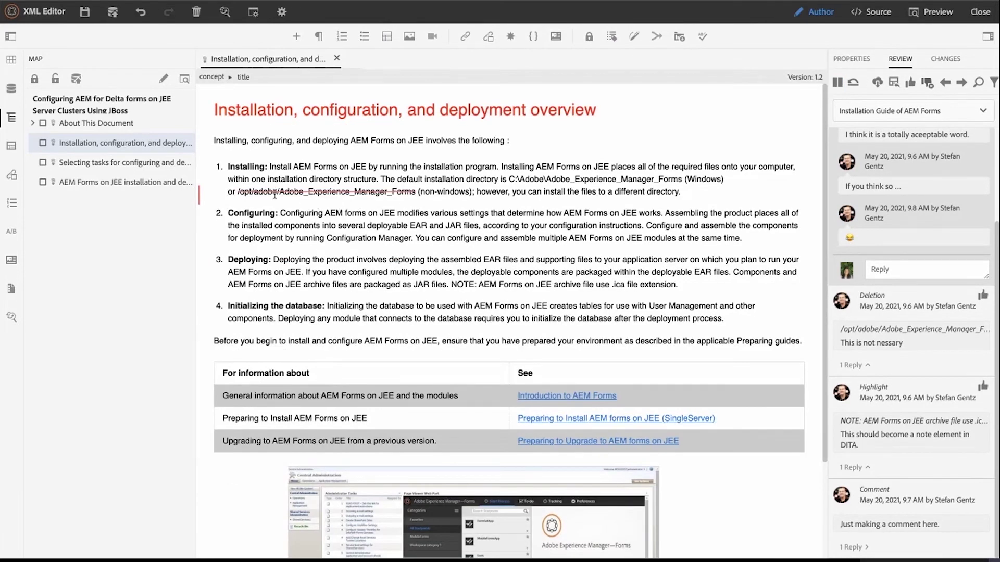
Accept the tracked deletion of /opt/adobe/Adobe_Experience_Manager_Forms in the topic's list of changes.
left_click(944, 59)
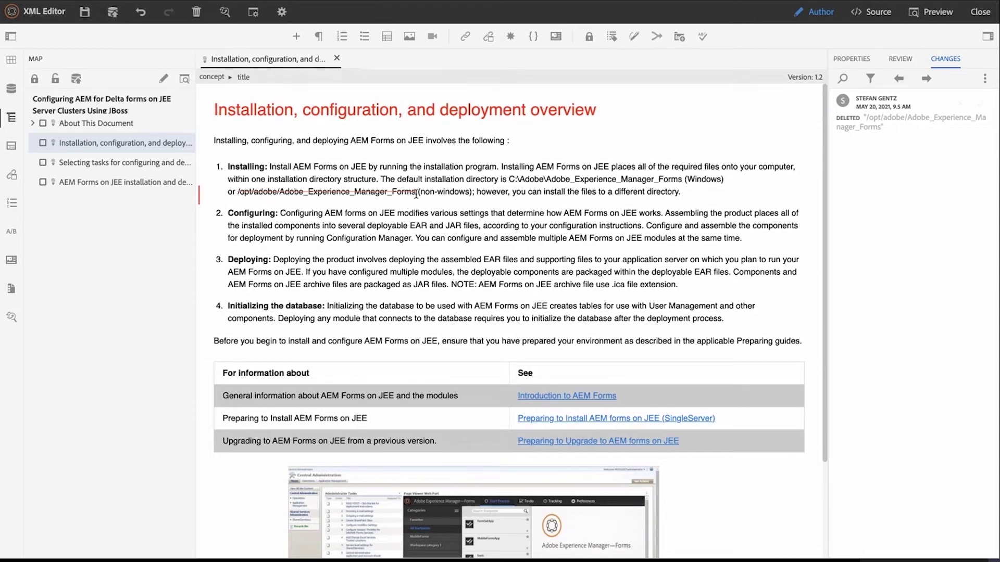
mouse_move(975, 105)
left_click(980, 107)
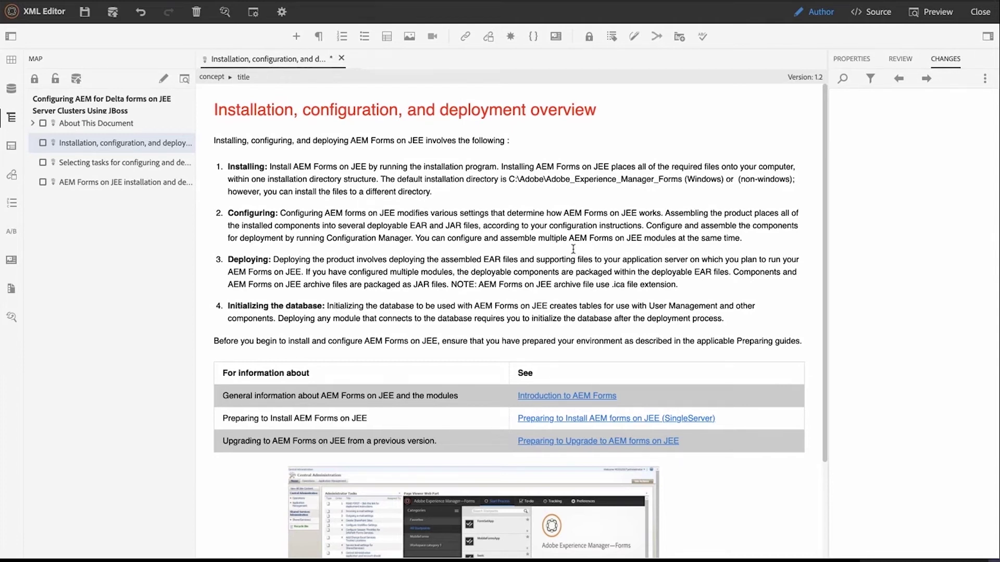
Save the topic as a new version with the comment "reviewed by" followed by the reviewer's first name.
left_click(112, 12)
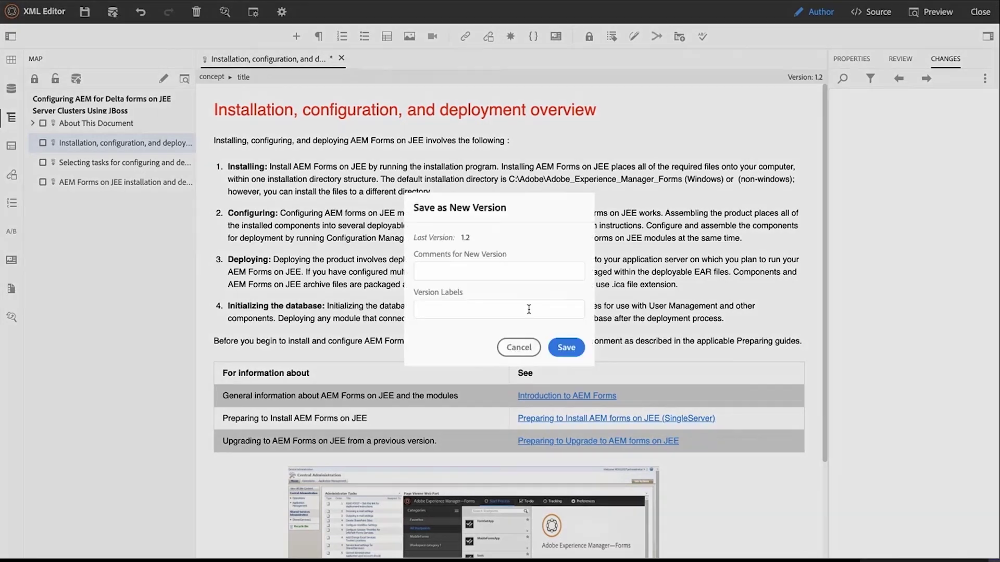
left_click(504, 266)
type("reviewed by St")
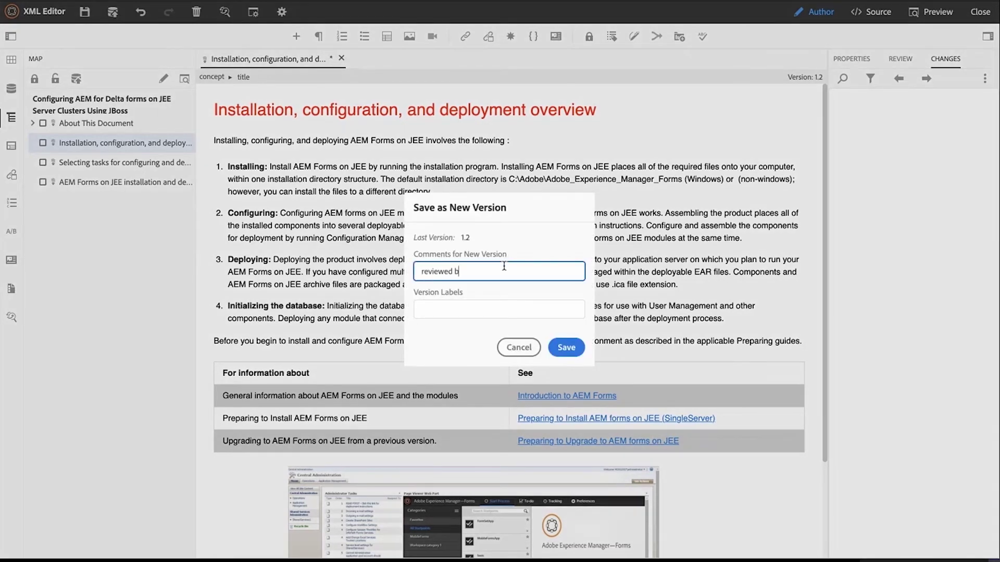
type("efan")
key("Return")
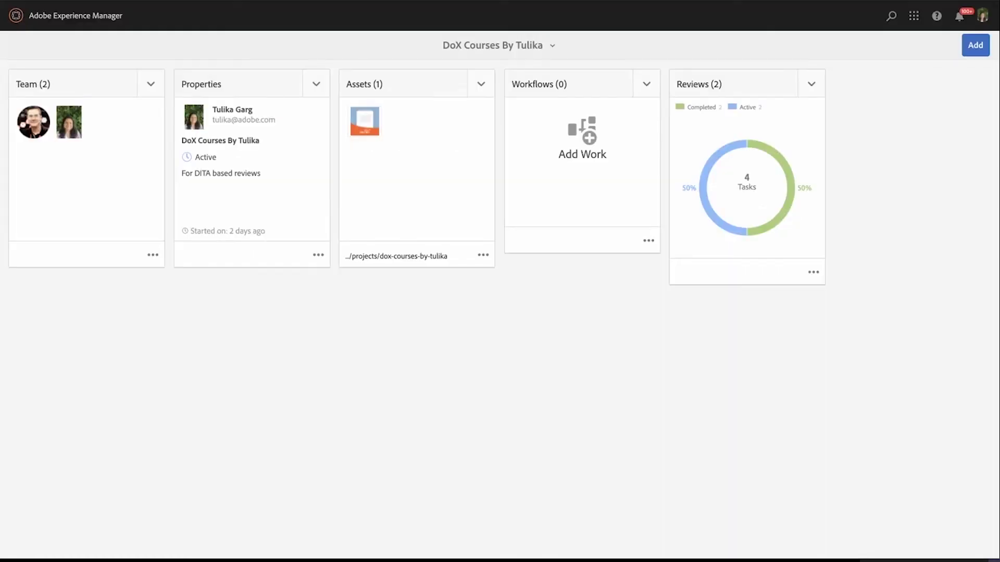
Go to Assets, open the AEM Forms Documentation folder under en, and open its DITA map's dashboard.
left_click(105, 23)
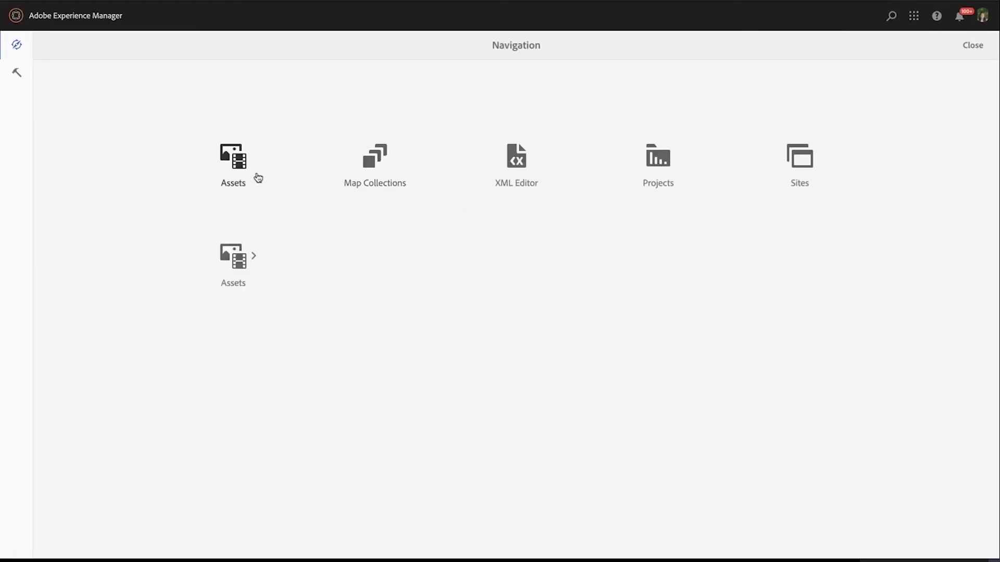
left_click(238, 166)
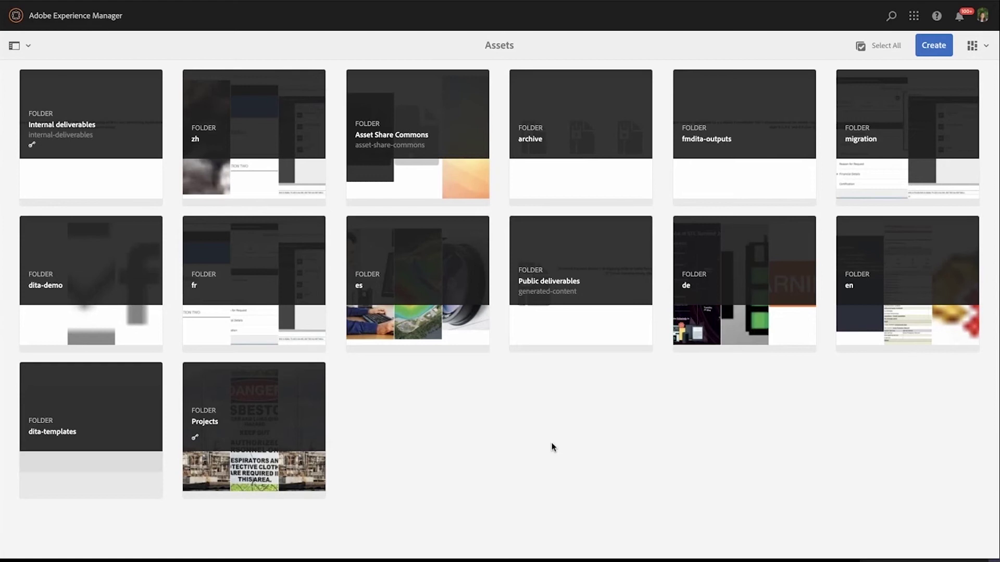
left_click(898, 323)
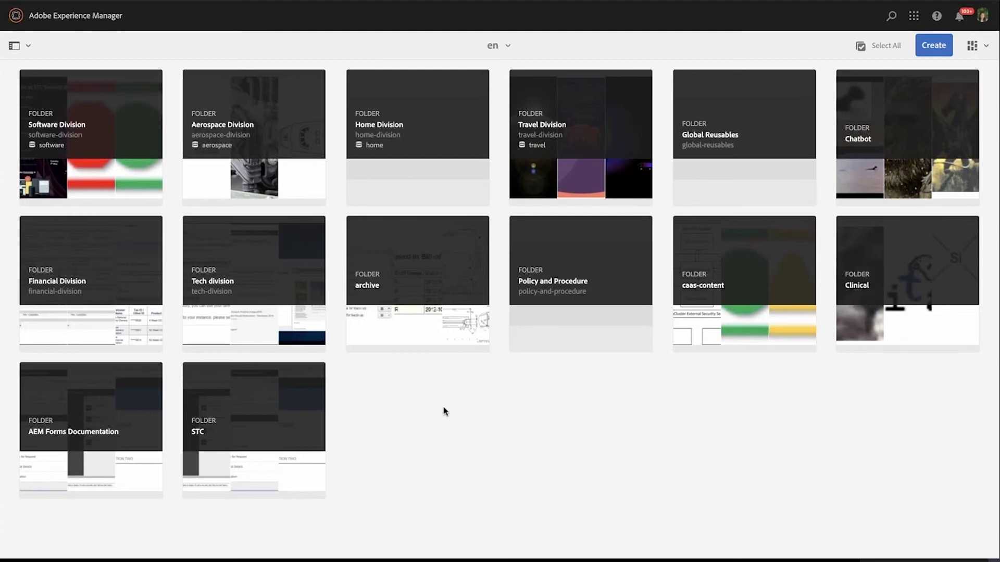
left_click(286, 433)
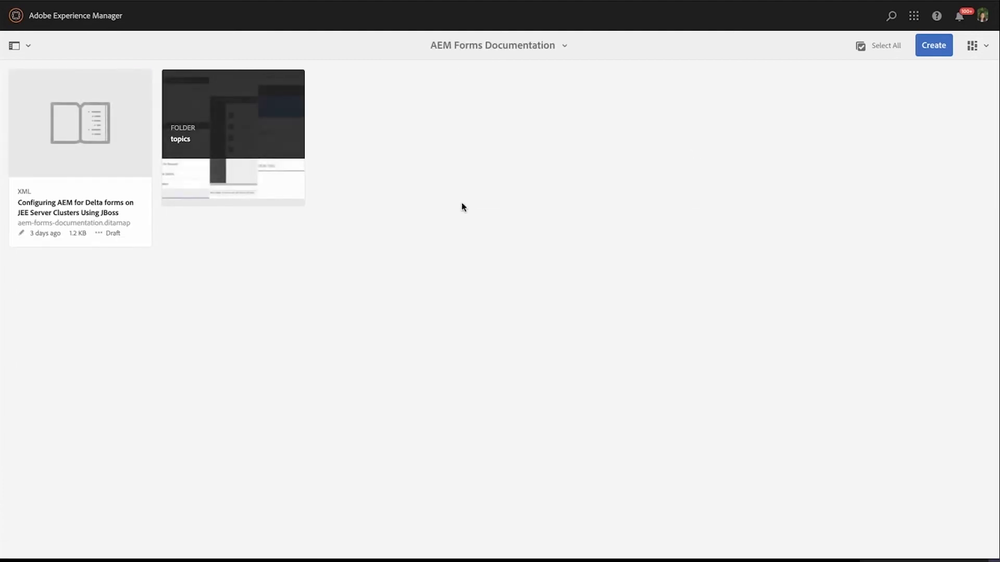
left_click(84, 158)
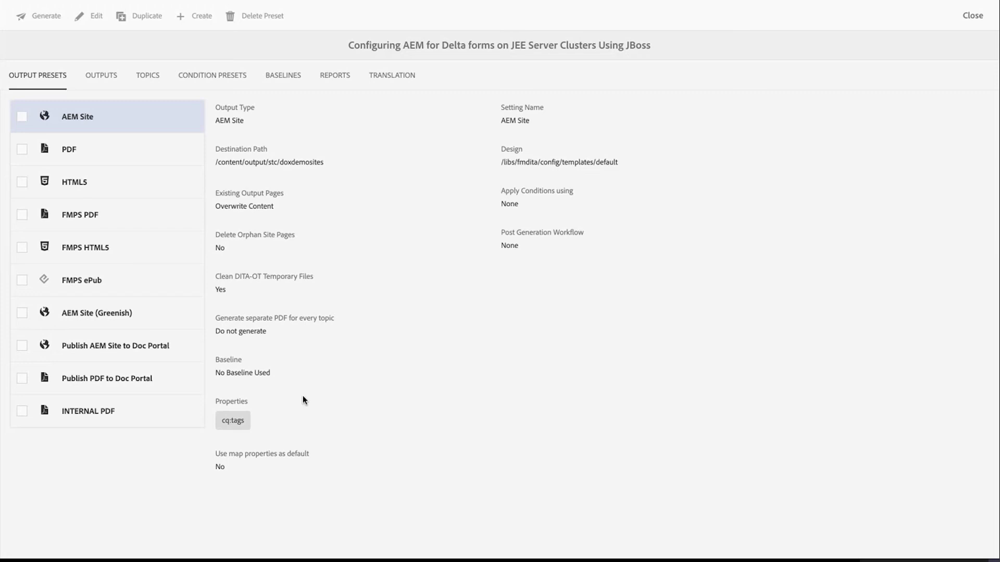
Generate the map's translation report for the target languages French (fr) and German (de).
left_click(397, 78)
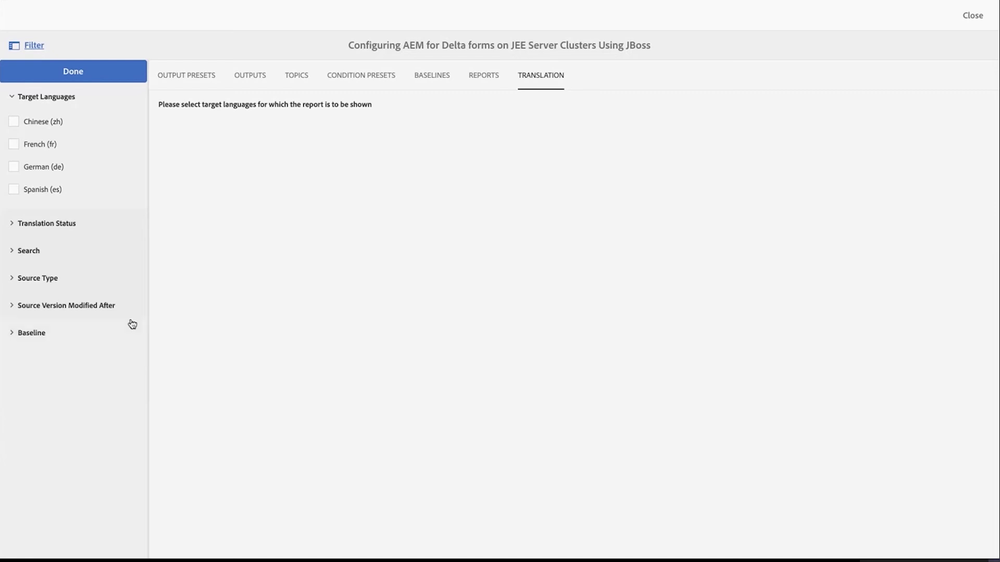
left_click(14, 146)
left_click(13, 167)
left_click(75, 71)
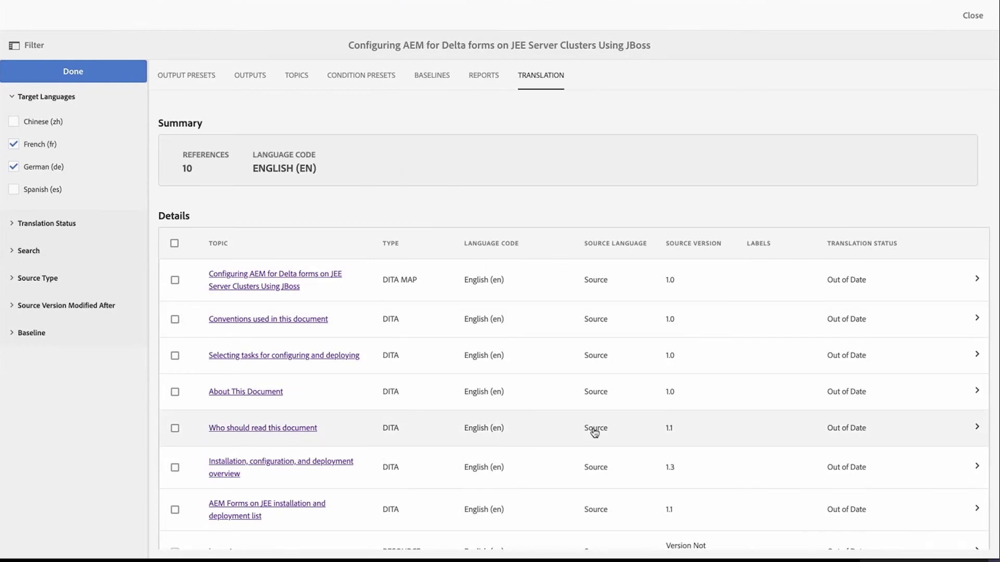
Examine the translation report, expanding the language copies of "Who should read this document" and "Installation, configuration, and deployment overview".
scroll(595, 432, "down", 3)
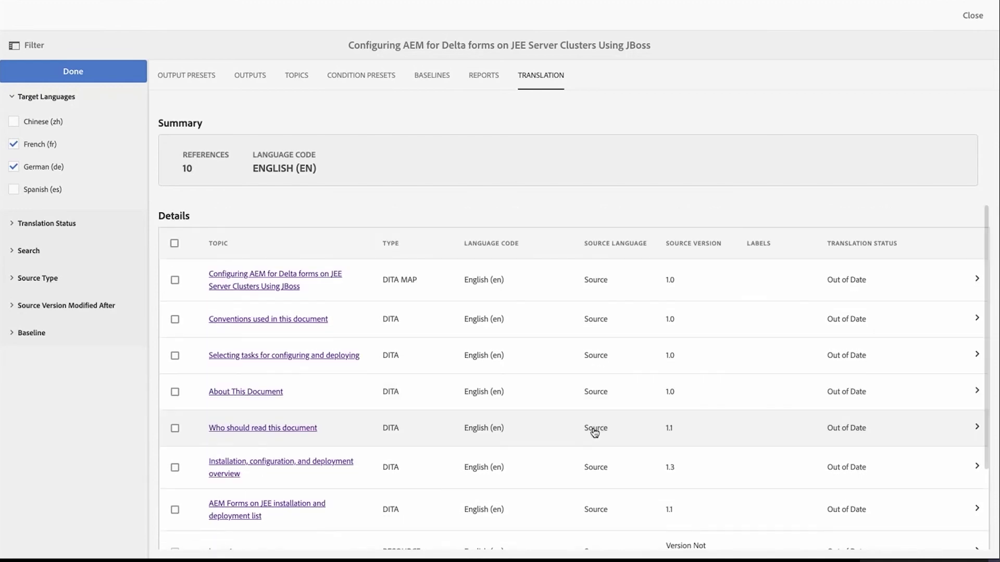
scroll(595, 432, "down", 1)
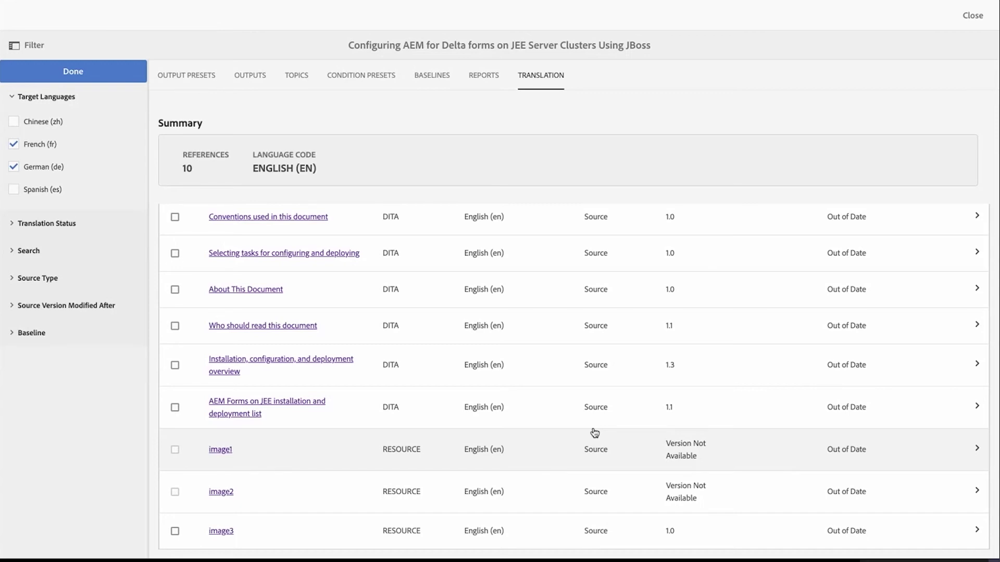
scroll(595, 432, "up", 1)
scroll(593, 432, "down", 1)
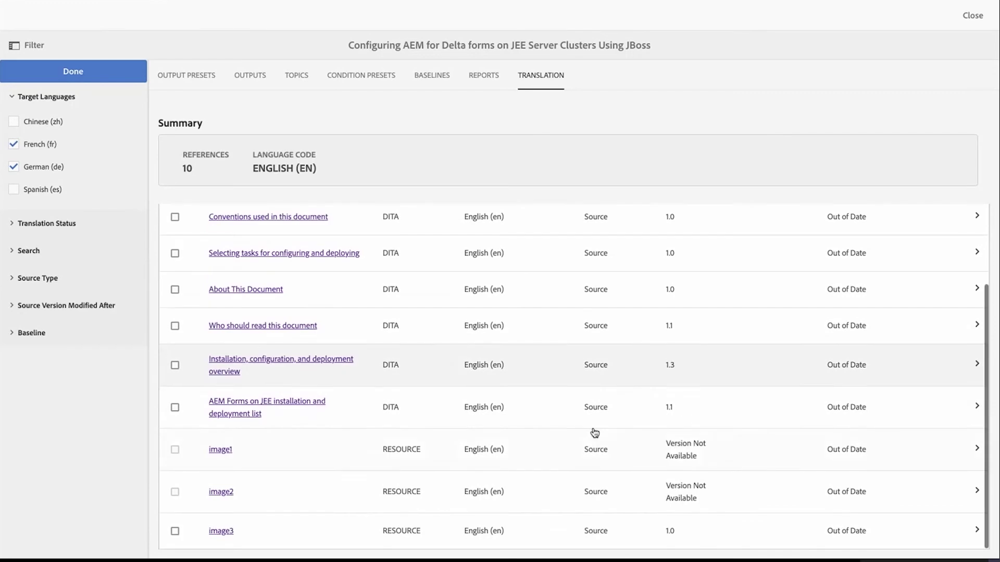
left_click(964, 370)
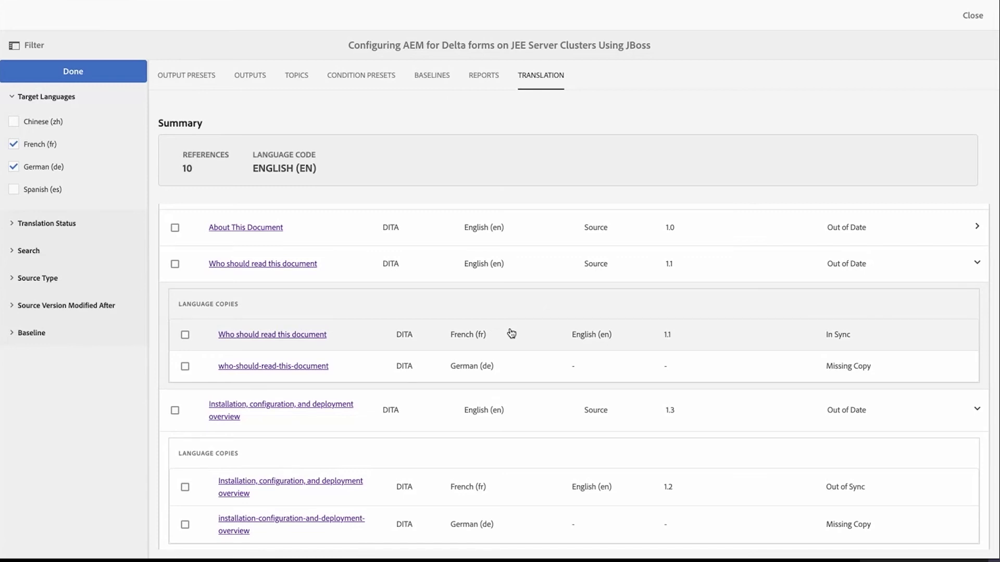
scroll(551, 320, "up", 2)
scroll(553, 320, "up", 1)
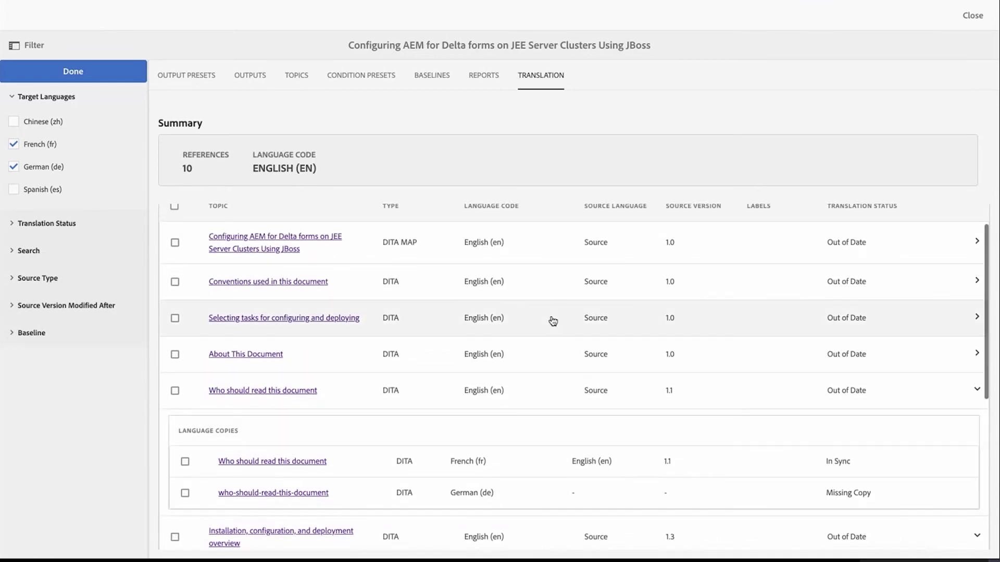
scroll(553, 321, "down", 3)
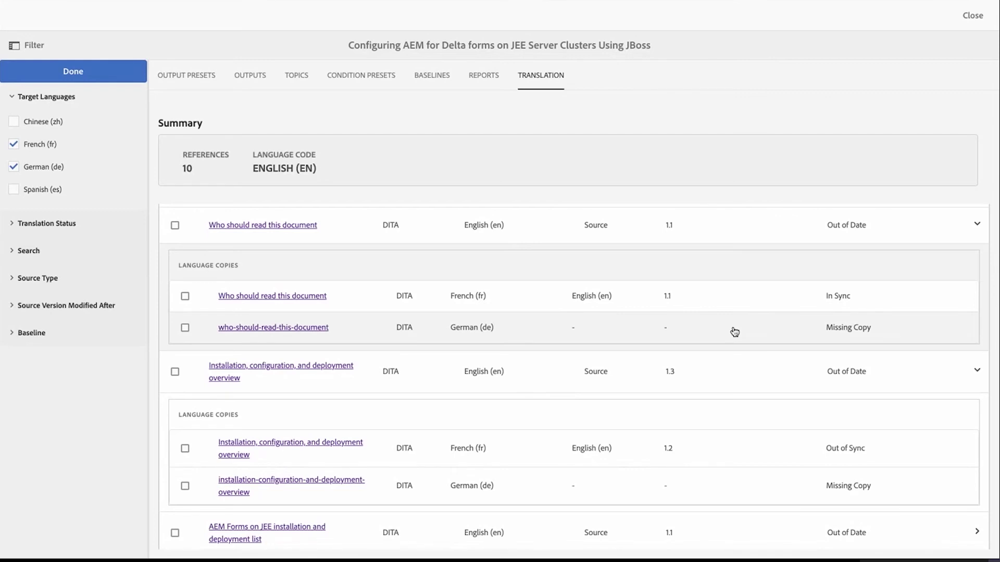
Filter the translation report to the Missing Copy translation status.
scroll(714, 257, "up", 4)
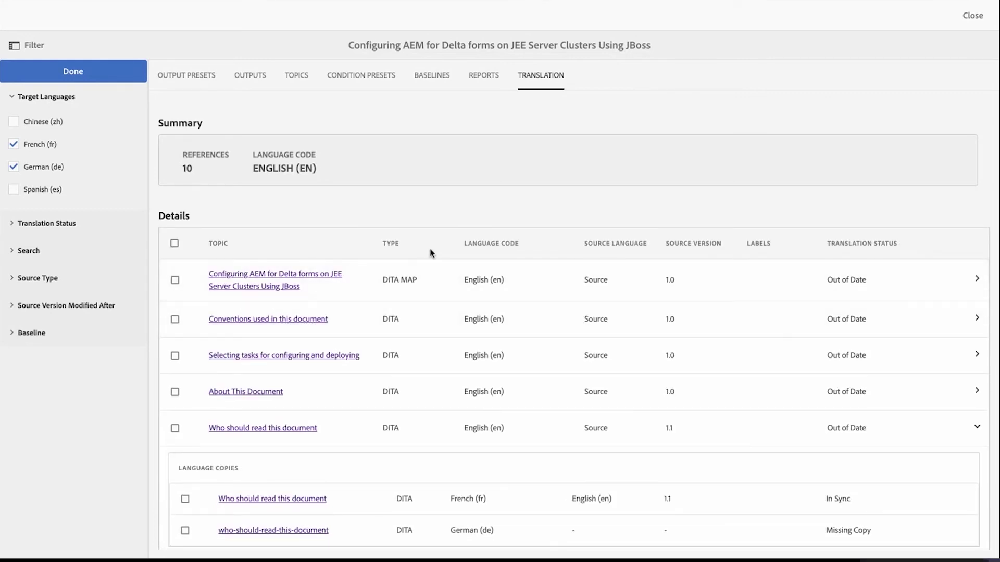
left_click(14, 227)
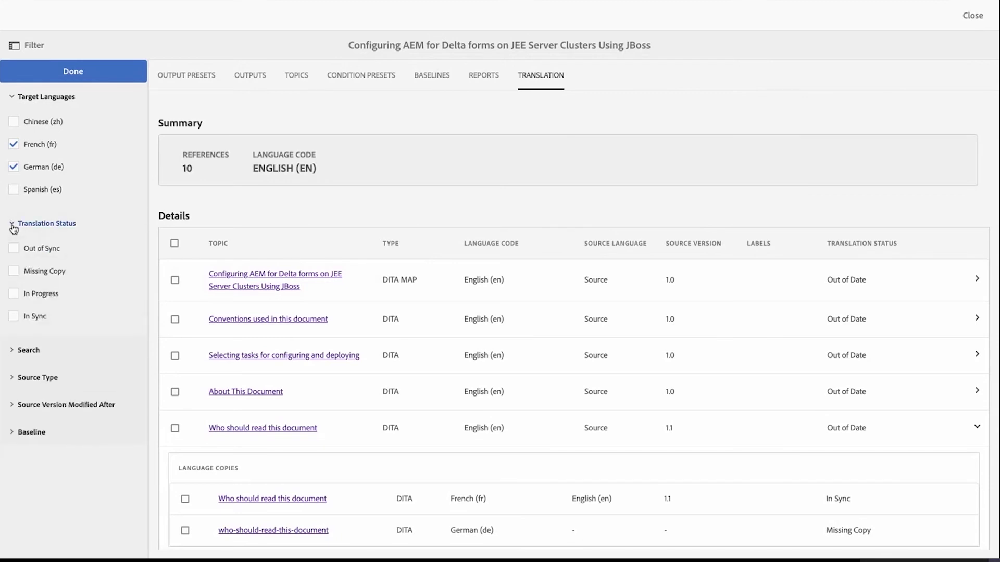
left_click(14, 271)
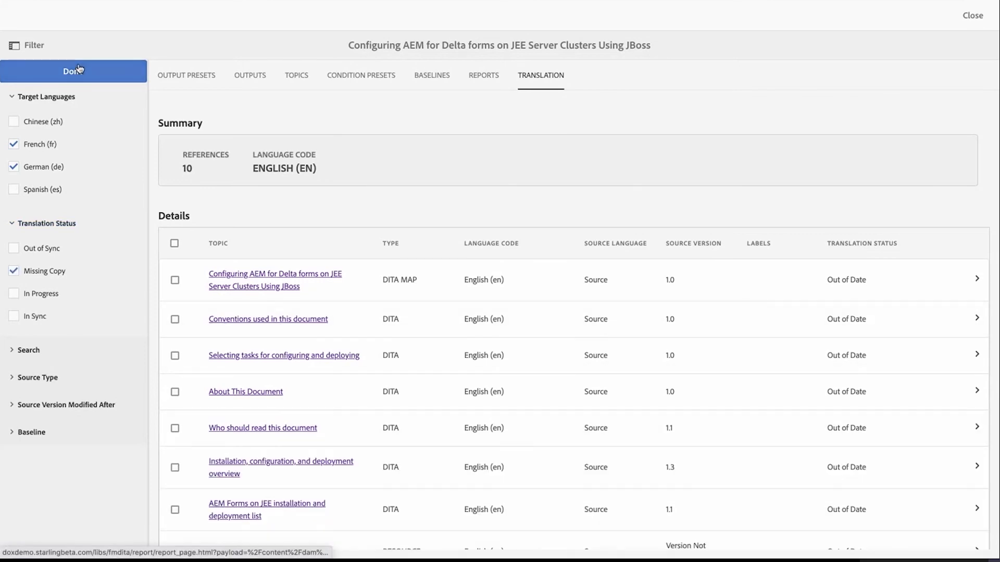
Expand the rows from the map to "Installation, configuration, and deployment overview" and examine their missing language copies.
left_click(979, 284)
left_click(973, 392)
scroll(971, 396, "down", 2)
left_click(971, 370)
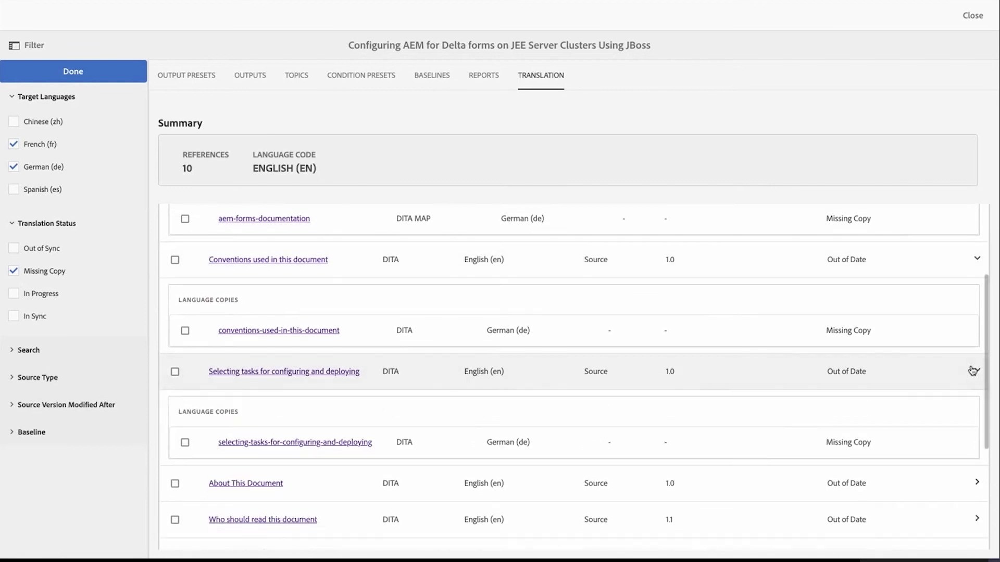
left_click(973, 484)
scroll(966, 485, "down", 3)
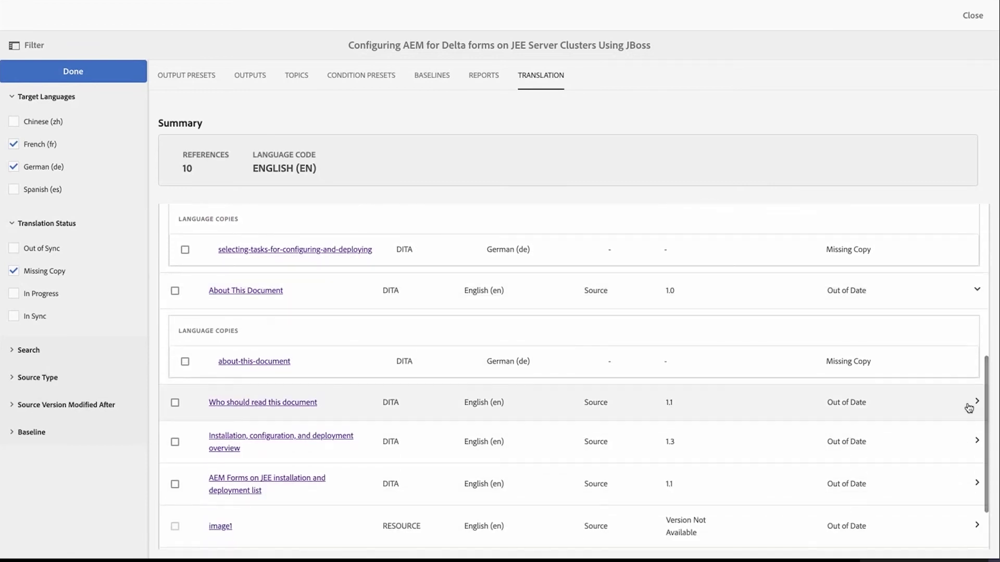
left_click(968, 407)
left_click(948, 513)
scroll(948, 518, "down", 4)
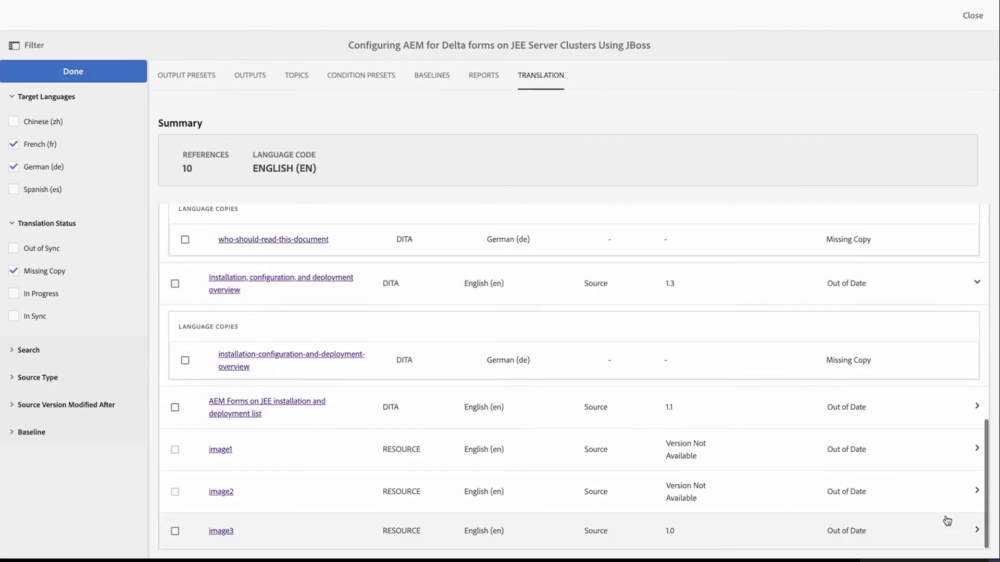
scroll(702, 319, "up", 7)
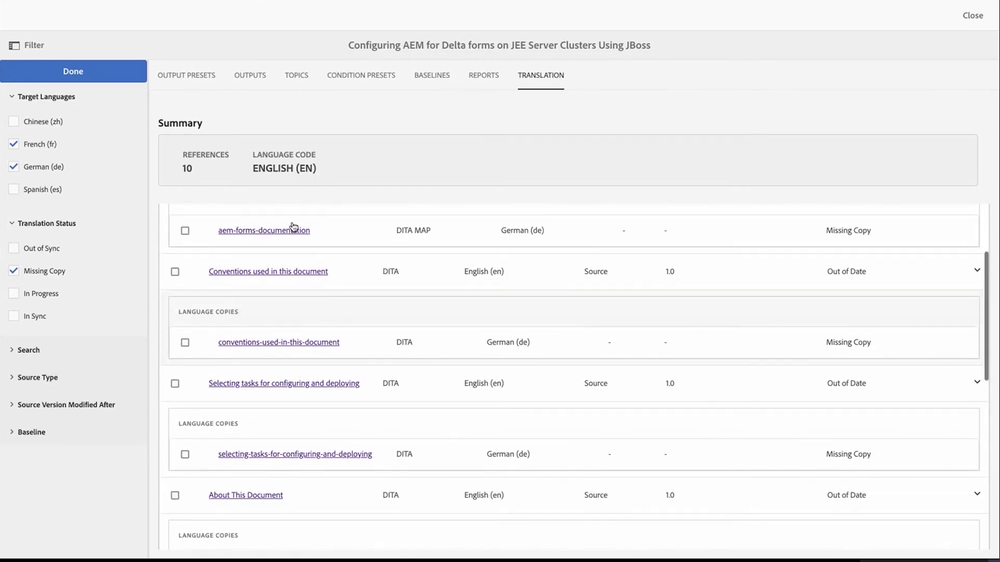
Select all missing German language copies and add them to the existing translation project STC_Translate.
scroll(293, 227, "up", 3)
left_click(174, 245)
left_click(94, 547)
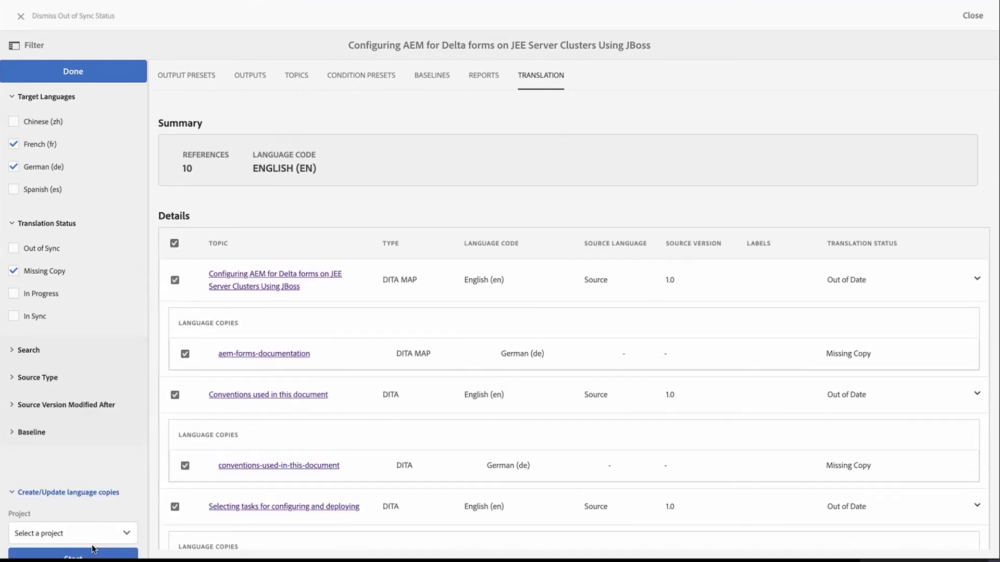
left_click(117, 515)
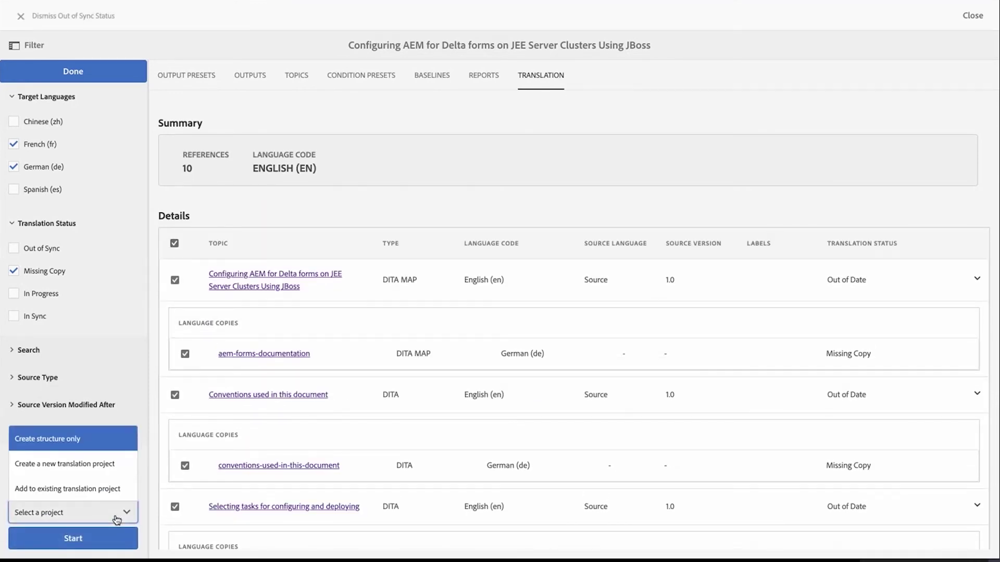
left_click(106, 489)
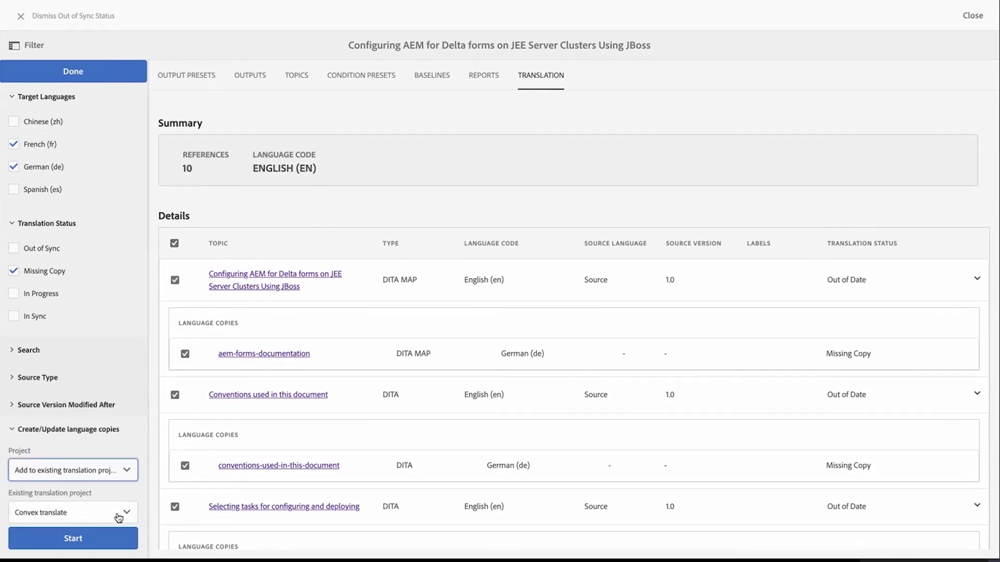
left_click(119, 517)
left_click(110, 497)
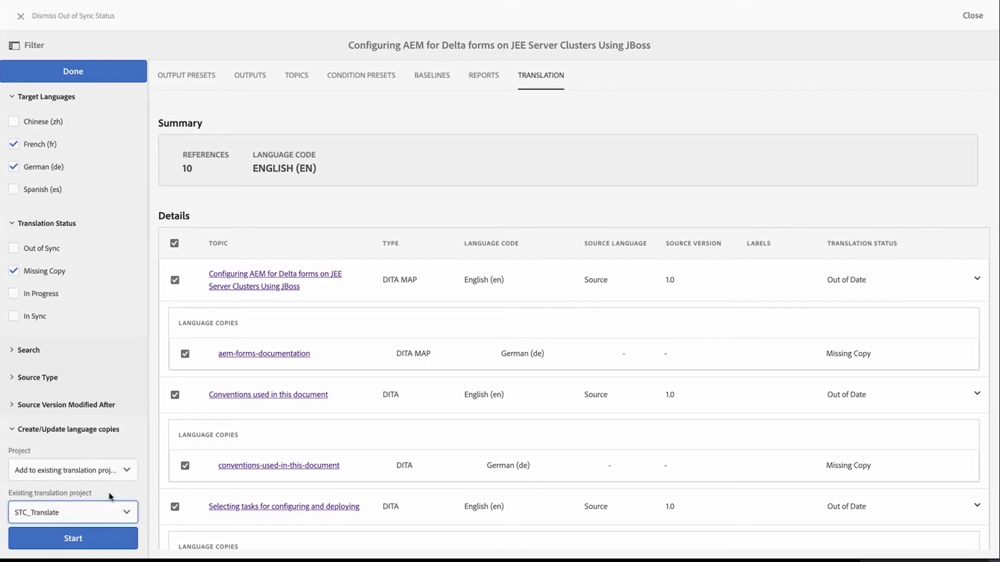
left_click(81, 544)
left_click(705, 339)
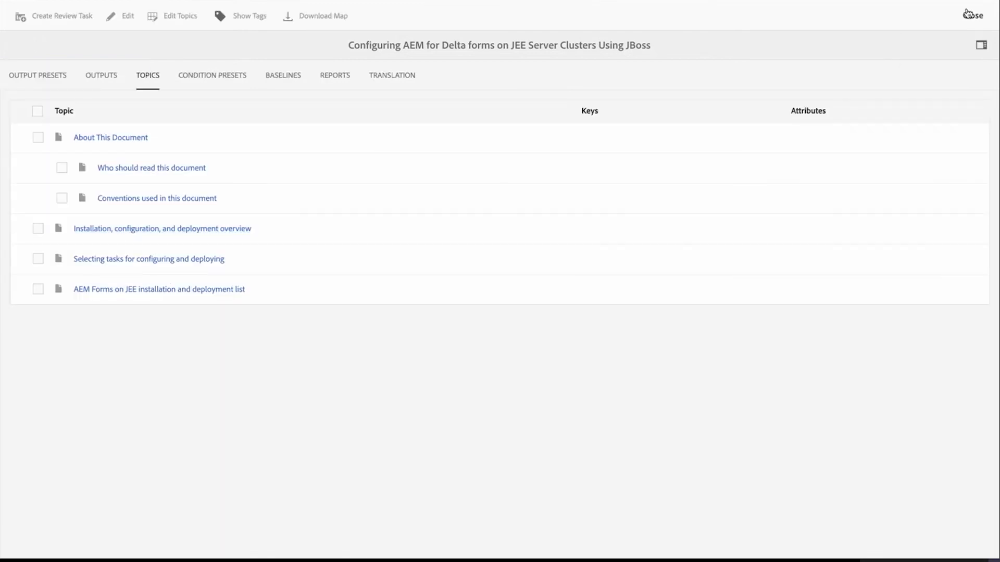
Close the map and open the STC_Translate [DE] project within the STC_Translate translation project.
left_click(971, 17)
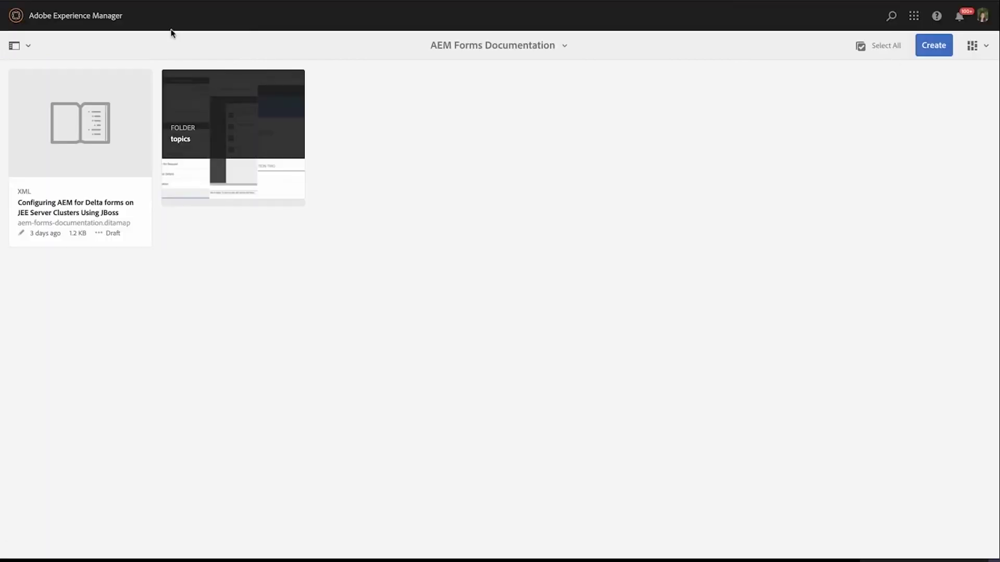
left_click(100, 17)
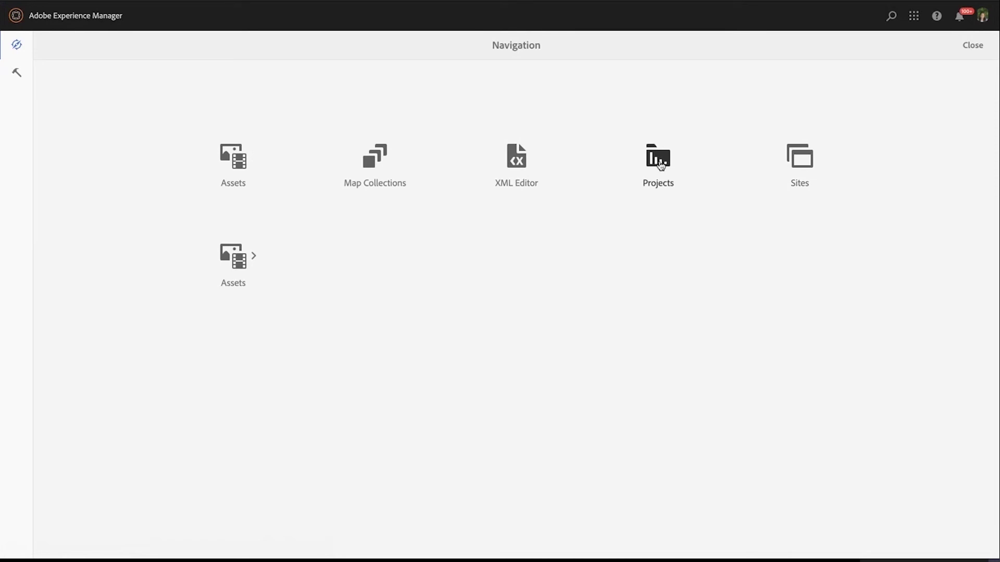
left_click(635, 167)
left_click(142, 304)
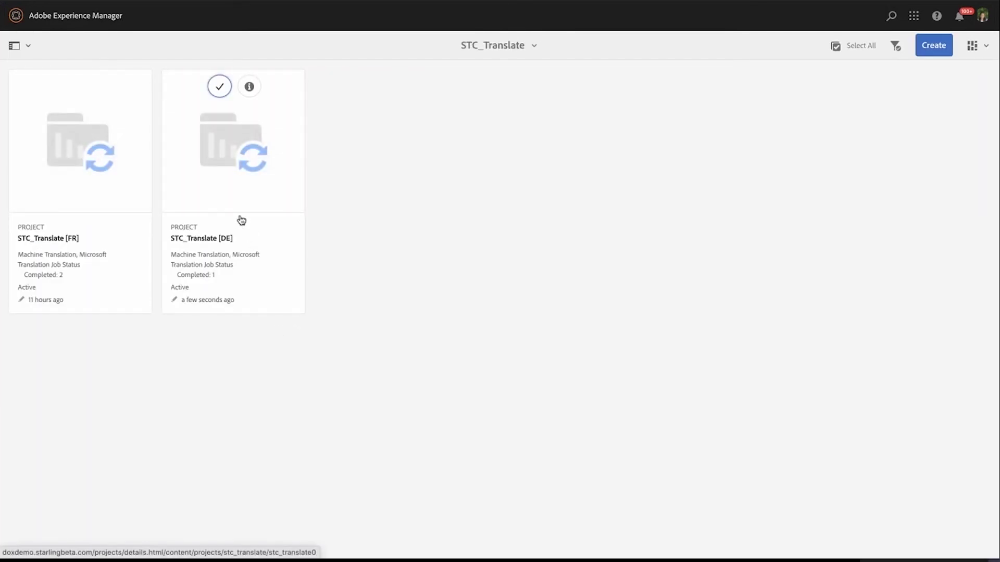
left_click(225, 154)
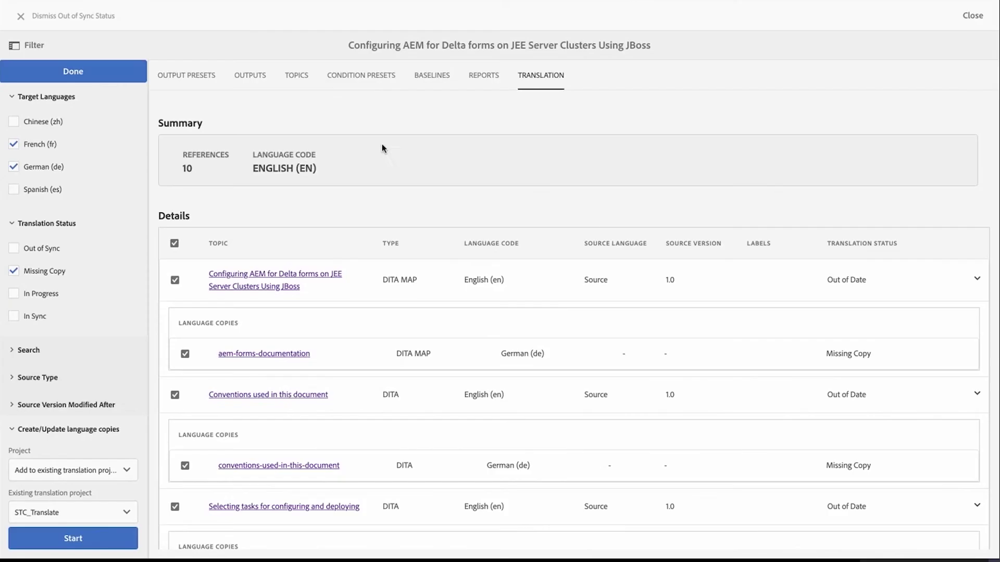
Limit the map's translation report to French (fr) by clearing the German (de) and Missing Copy filters.
left_click(13, 168)
left_click(14, 271)
left_click(104, 78)
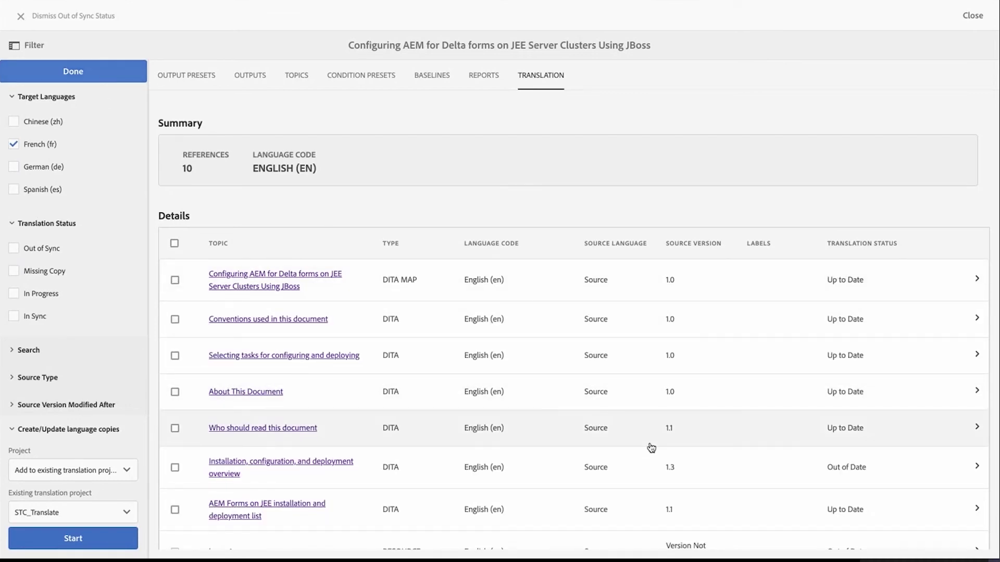
Expand "Installation, configuration, and deployment overview", examine its source and French versions, and select the French copy.
scroll(758, 418, "down", 2)
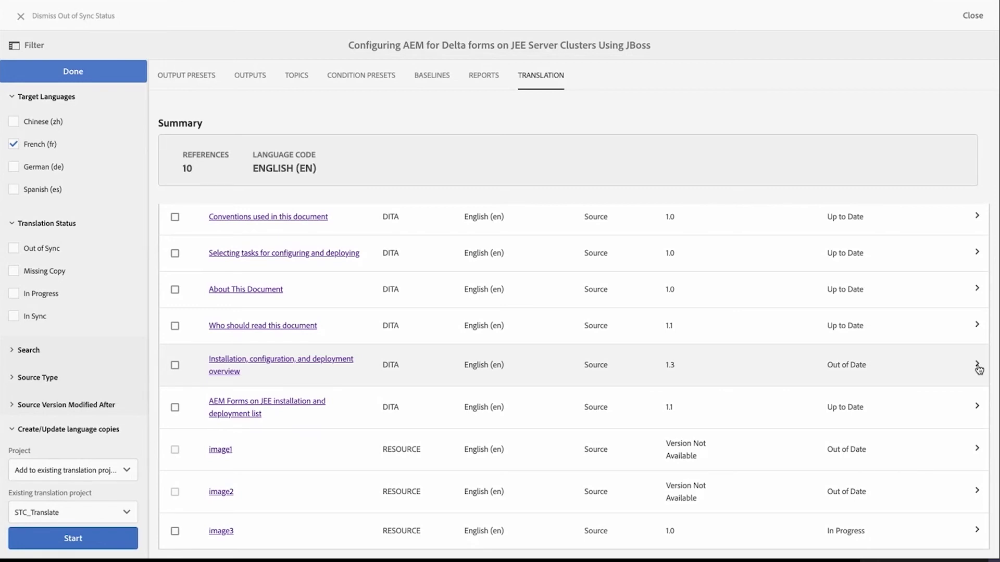
left_click(977, 366)
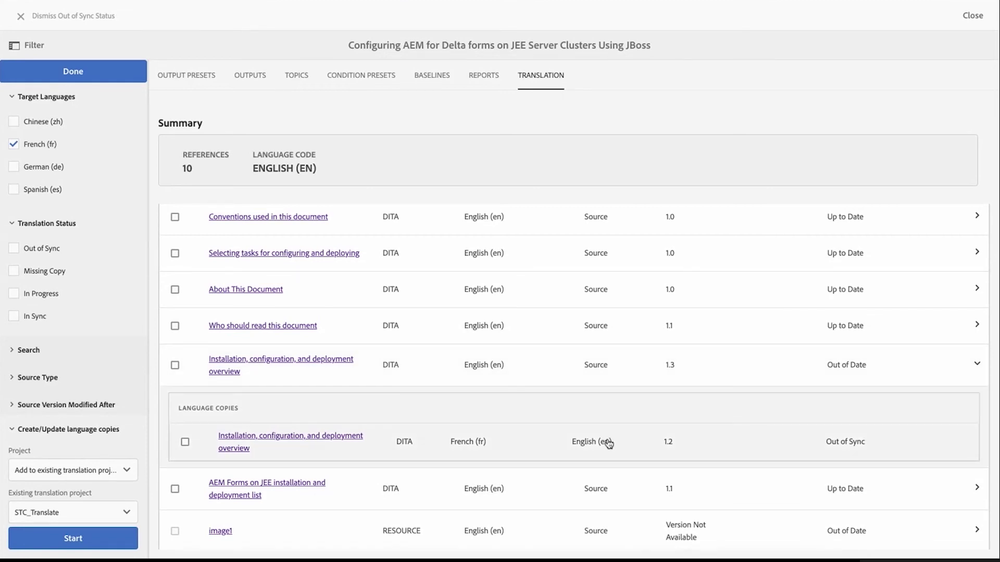
scroll(630, 345, "up", 2)
scroll(632, 341, "up", 1)
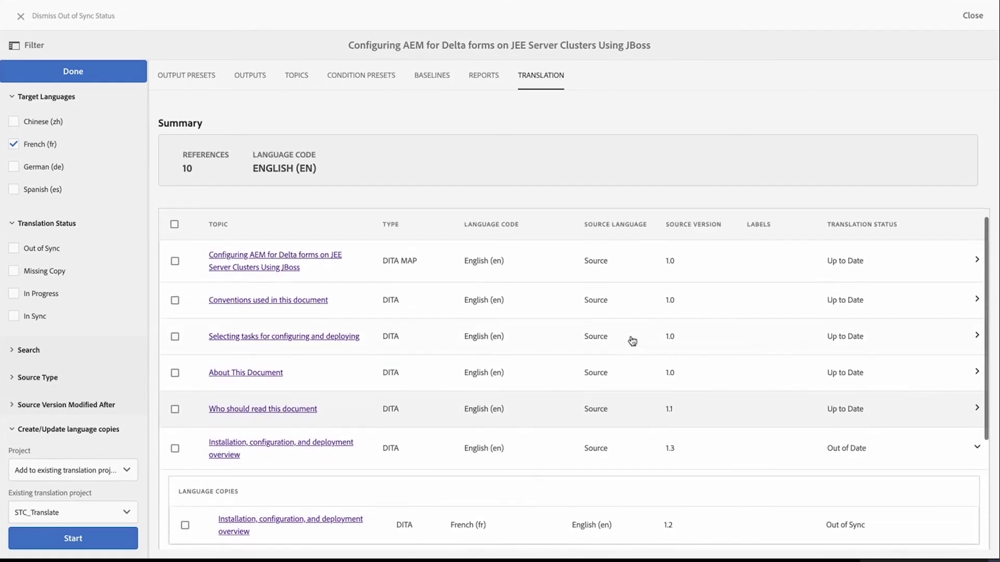
scroll(632, 341, "down", 3)
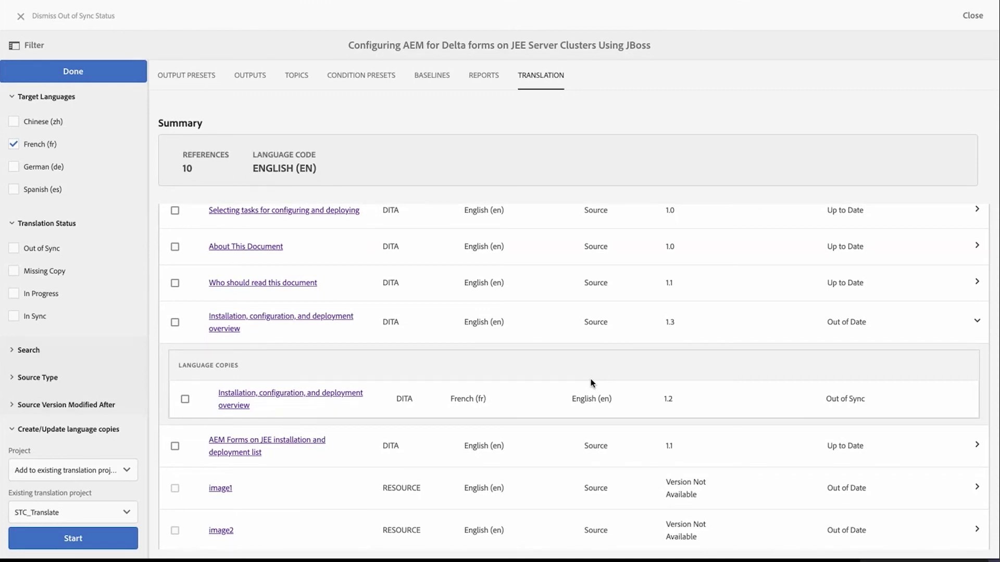
left_click(185, 400)
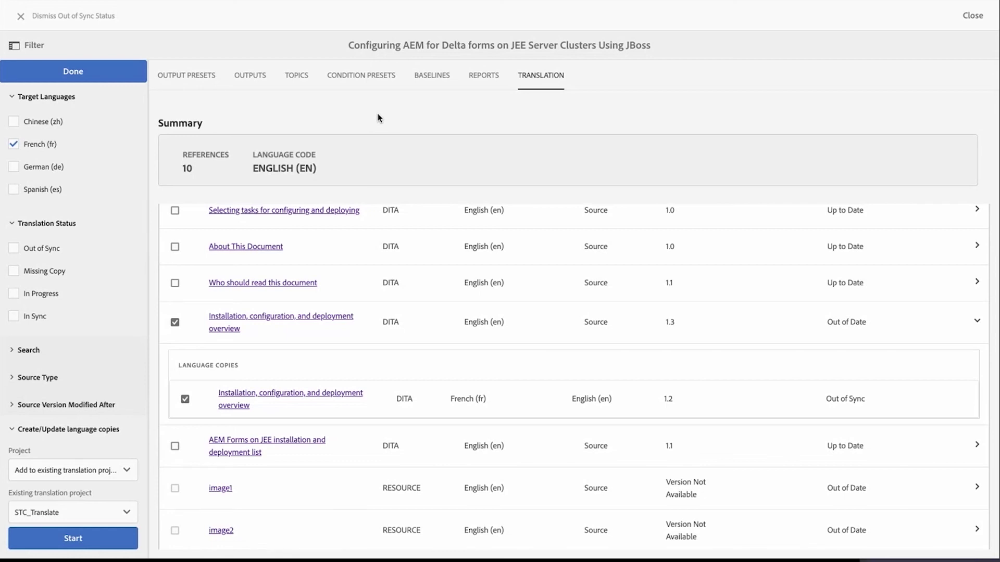
Examine the settings of the map's AEM Site, PDF, HTML5, AEM Site (Greenish) and FMPS PDF output presets.
left_click(188, 82)
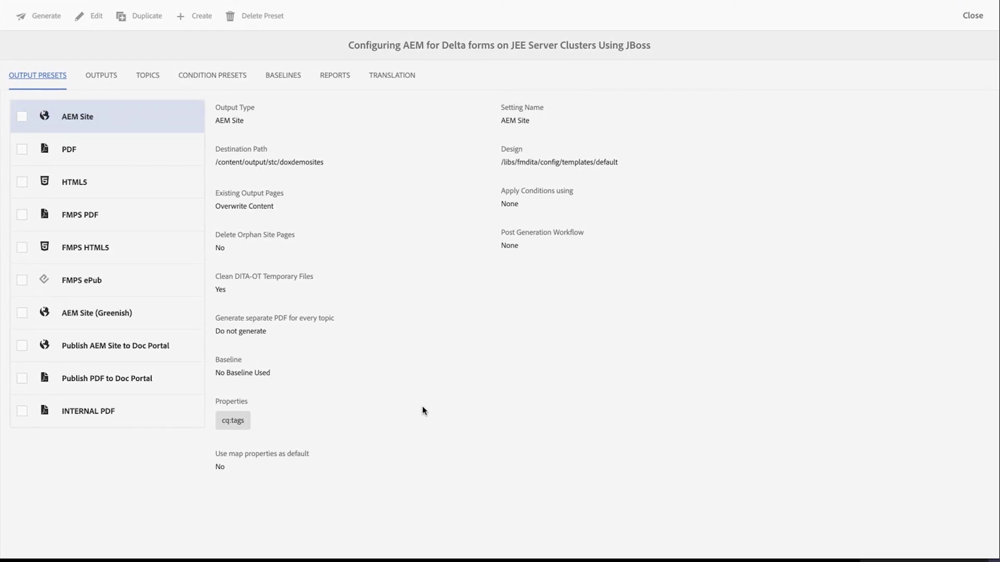
left_click(130, 153)
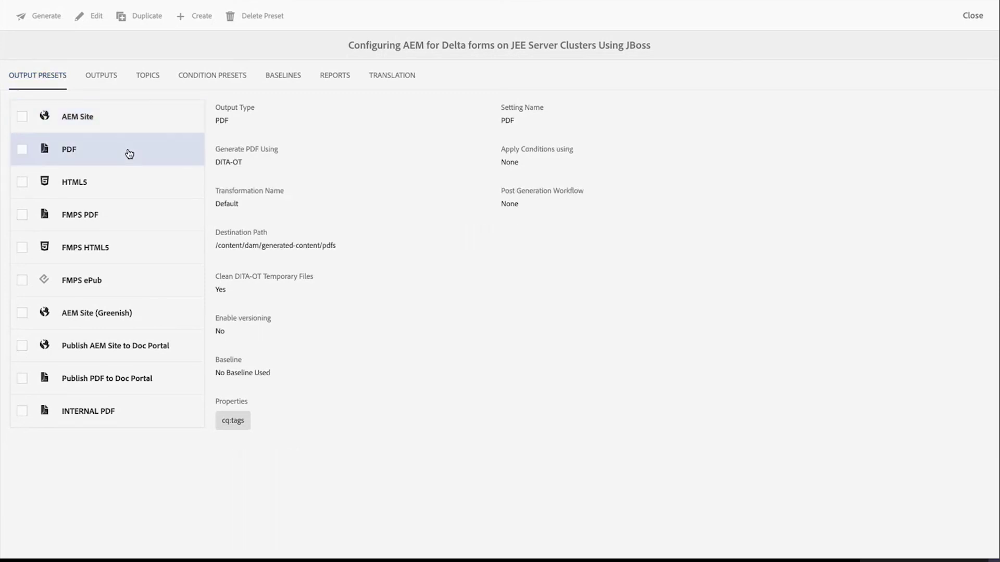
left_click(116, 186)
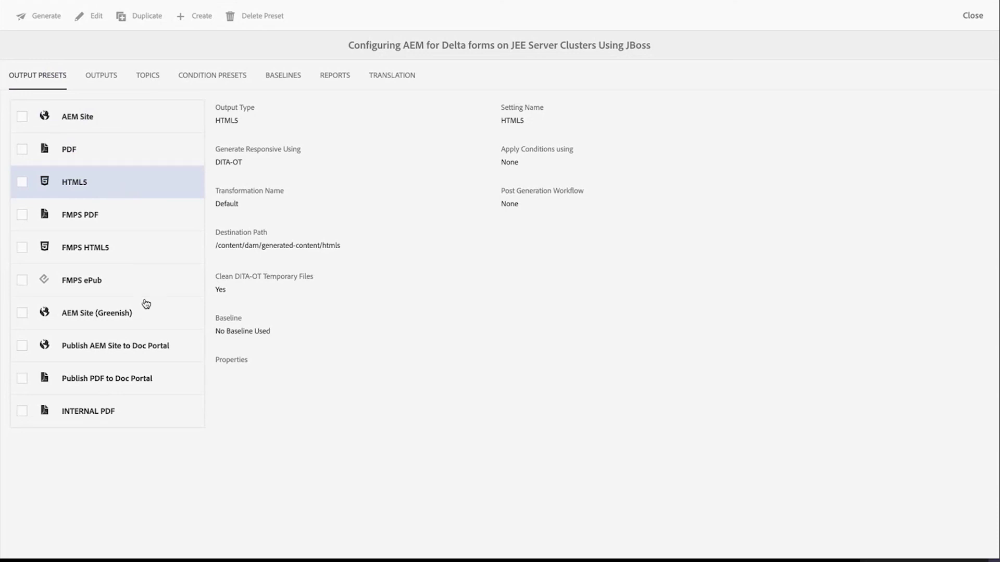
left_click(140, 317)
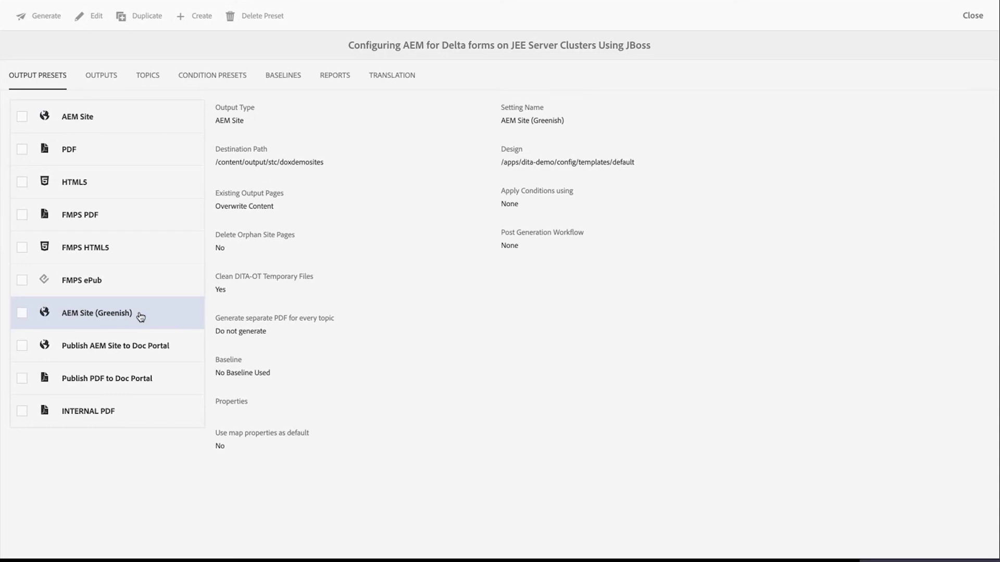
left_click(131, 116)
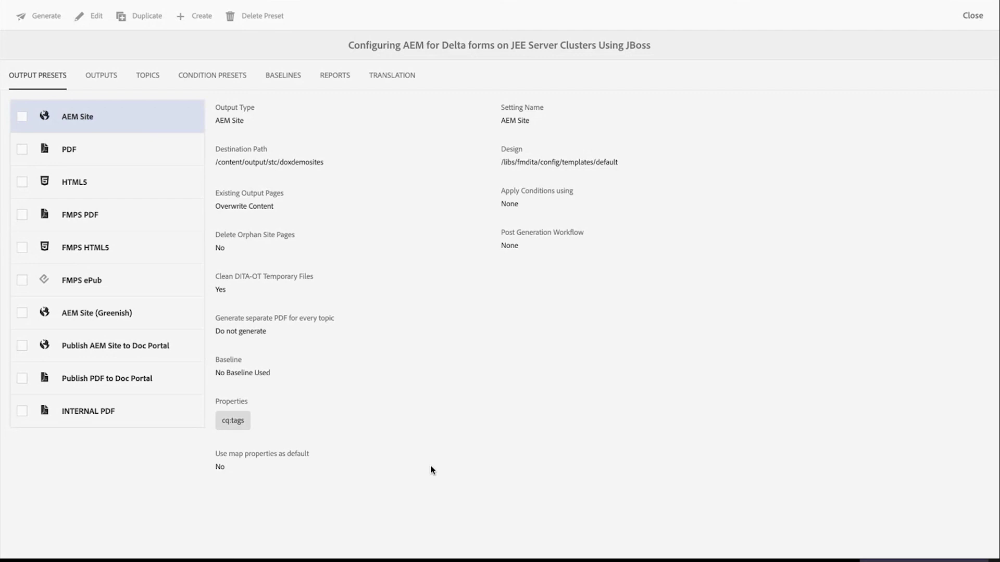
left_click(141, 152)
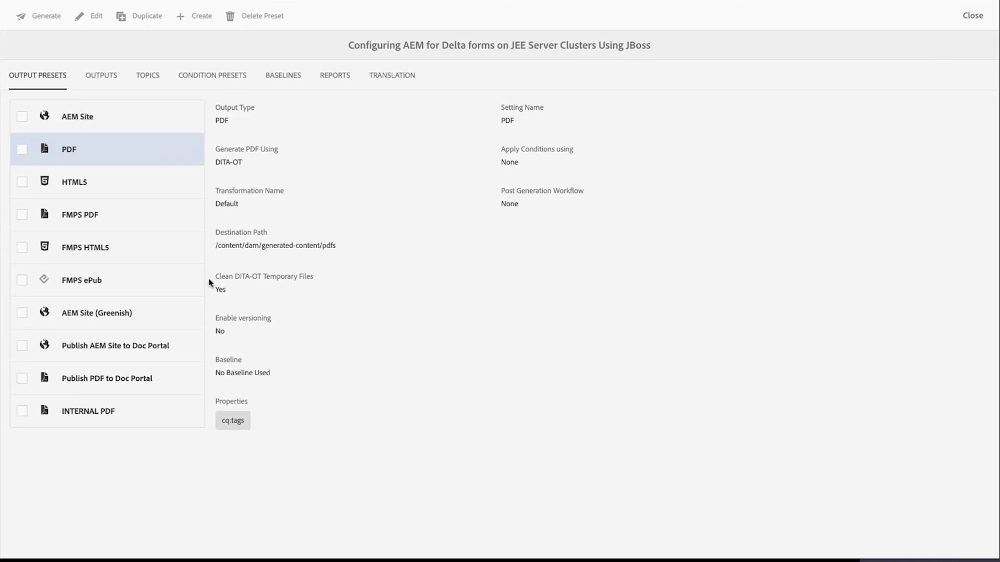
left_click(106, 219)
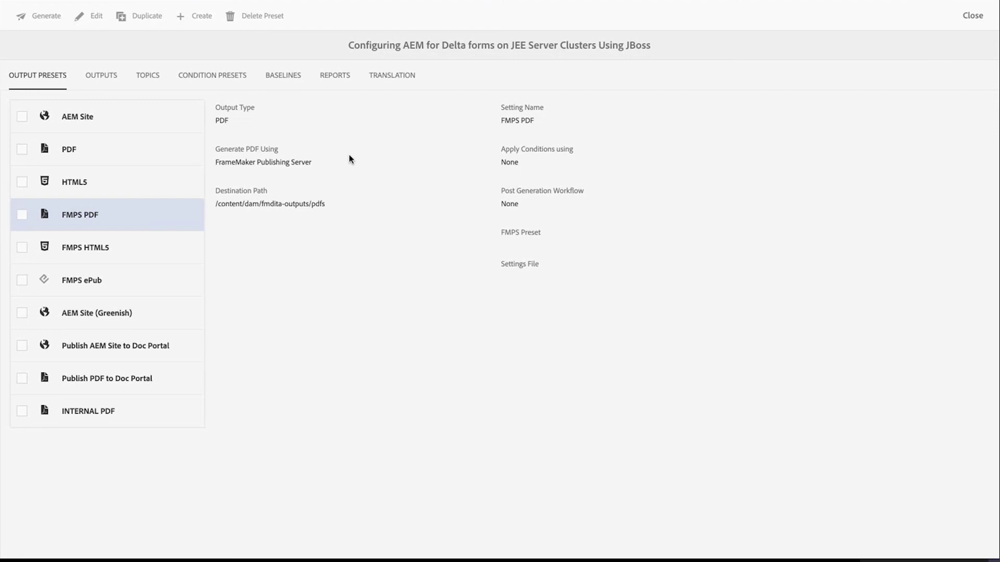
left_click(138, 117)
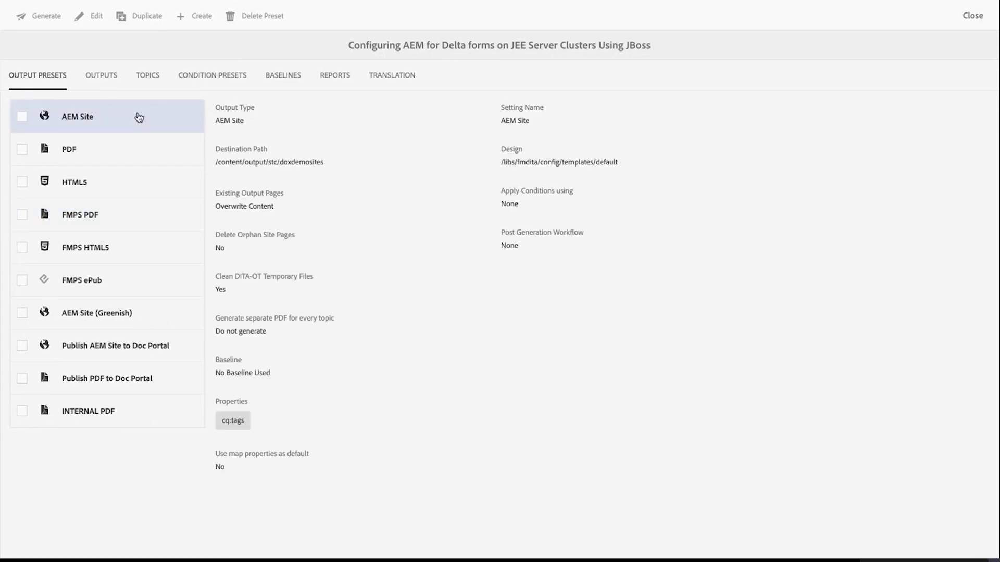
Open the generated "Publish AEM Site to Doc Portal" output and browse its Products list and the "Who should read this document" topic.
left_click(102, 80)
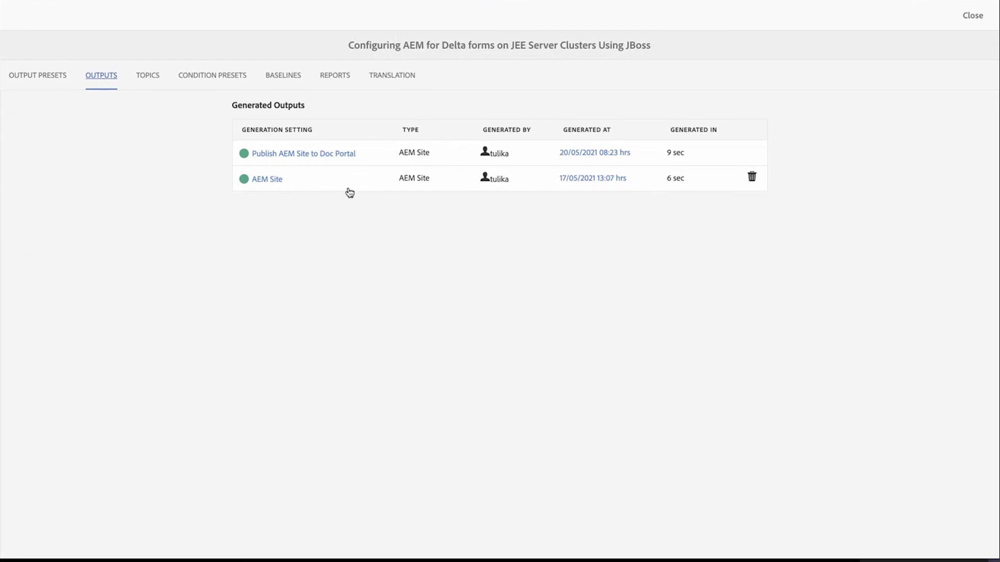
left_click(328, 153)
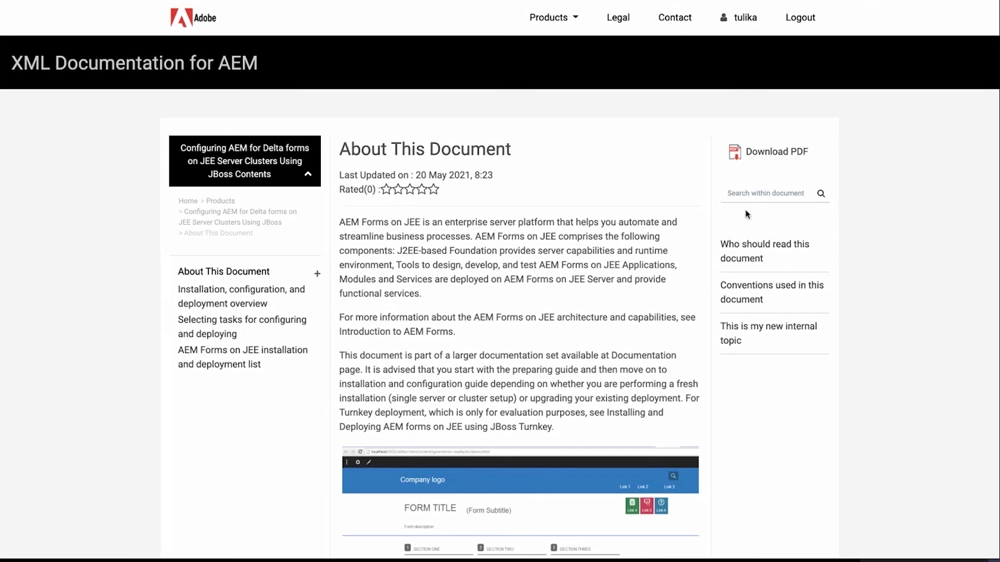
left_click(751, 195)
left_click(578, 21)
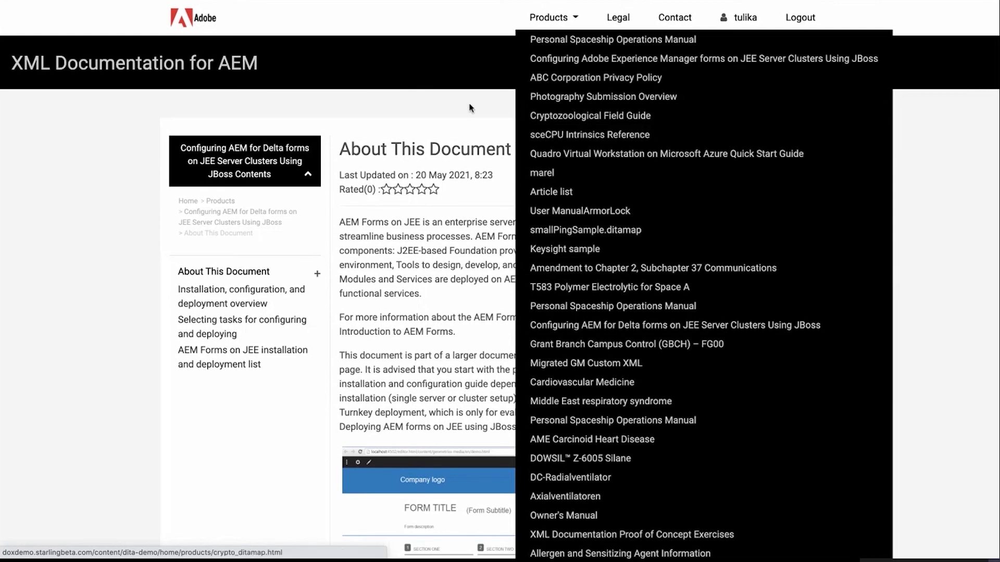
left_click(446, 223)
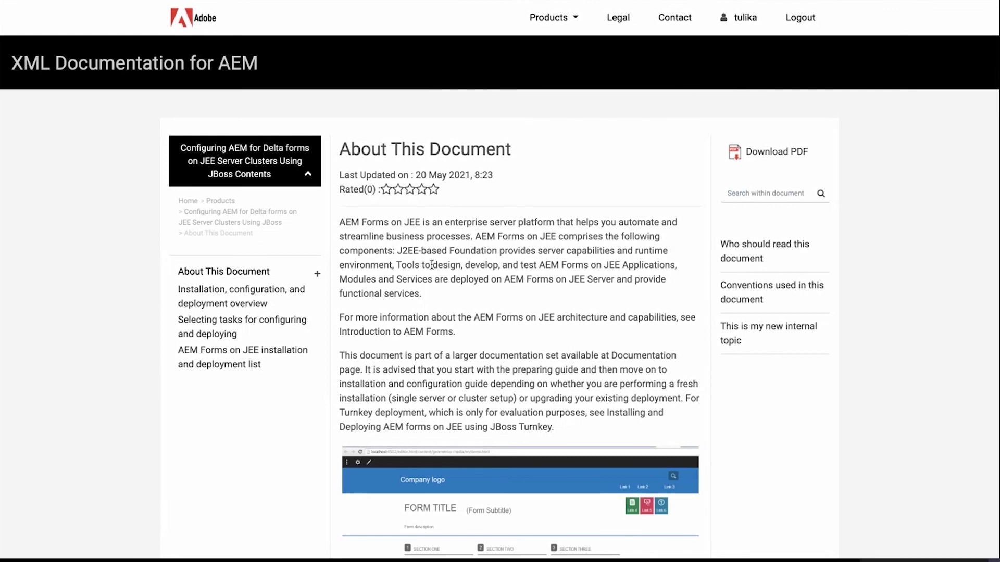
left_click(317, 273)
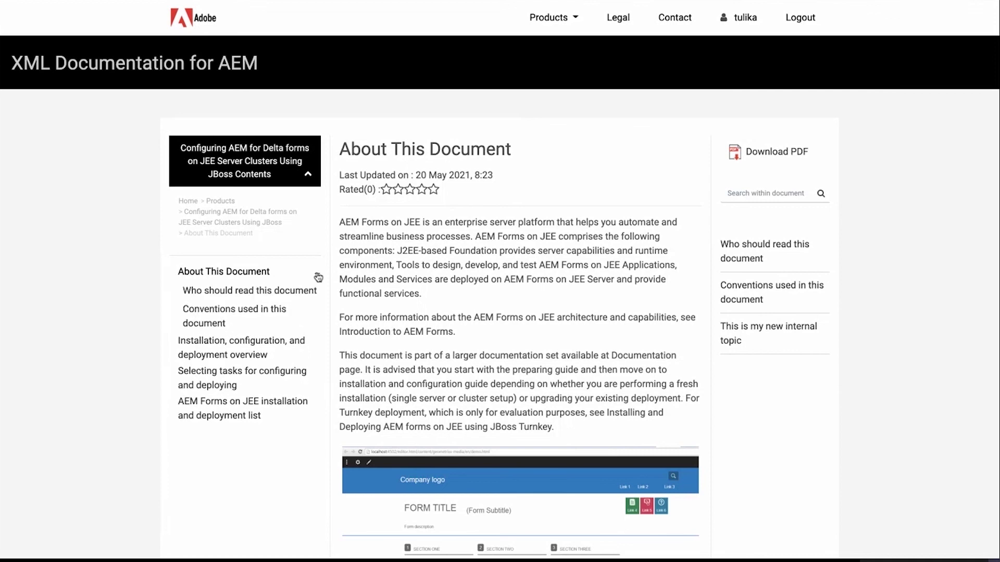
left_click(272, 292)
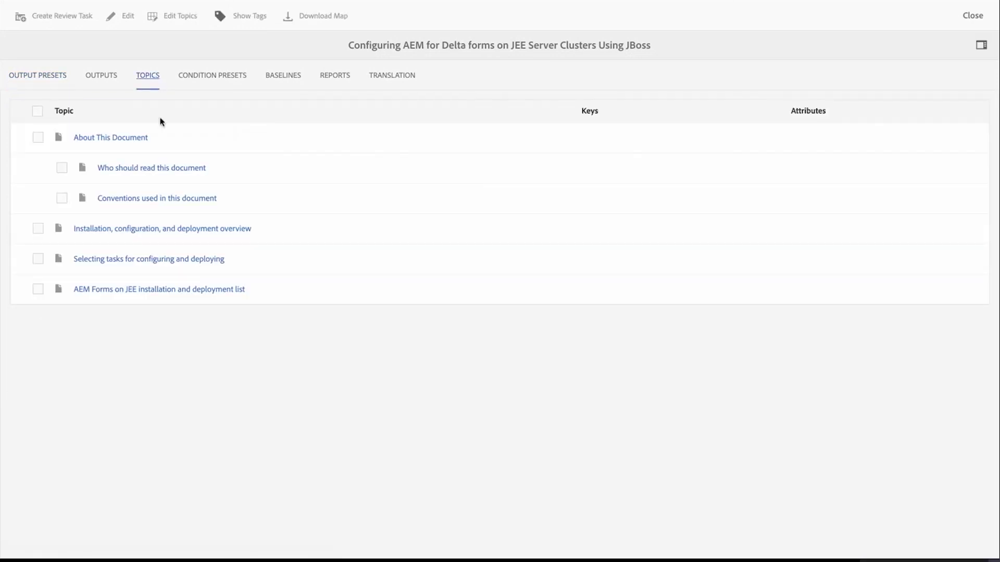
Preview the map's "About This Document" topic with its additional actions, and return to the AEM Forms Documentation folder.
left_click(131, 141)
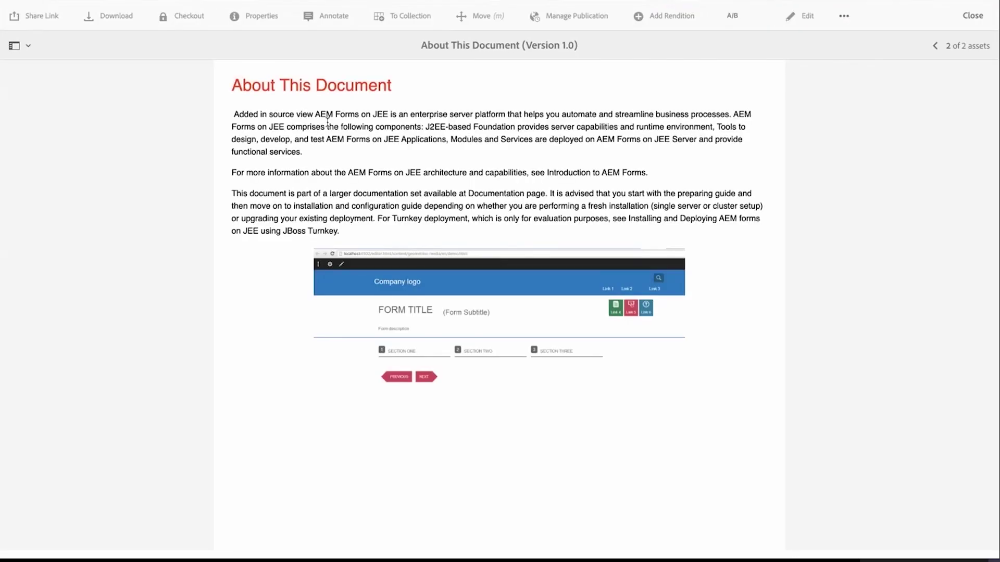
left_click(845, 18)
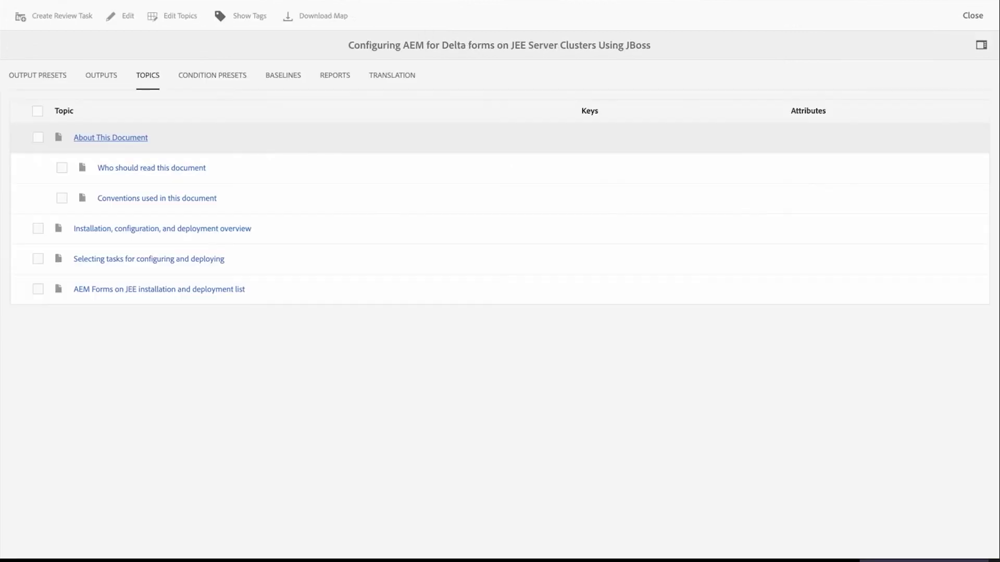
left_click(50, 82)
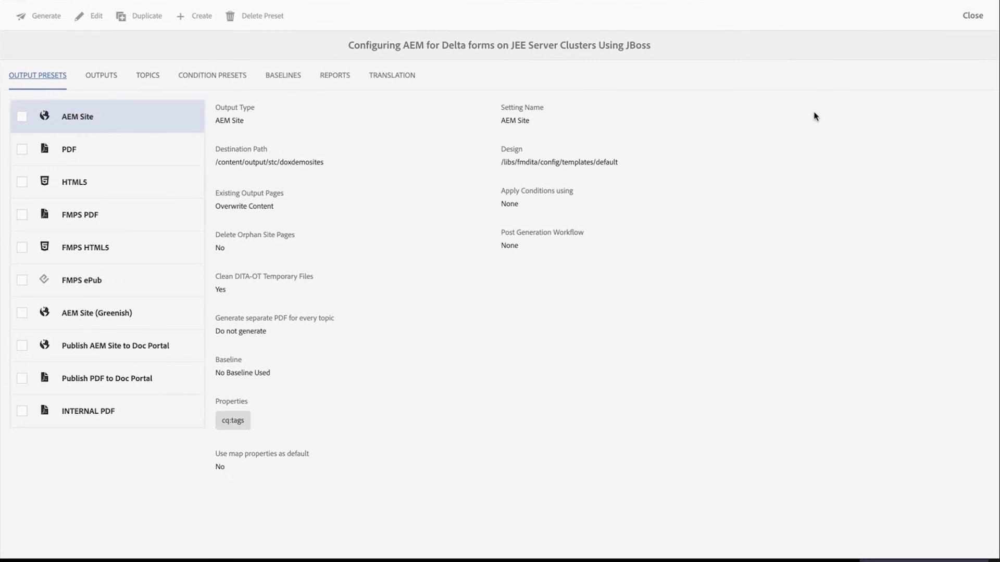
left_click(972, 17)
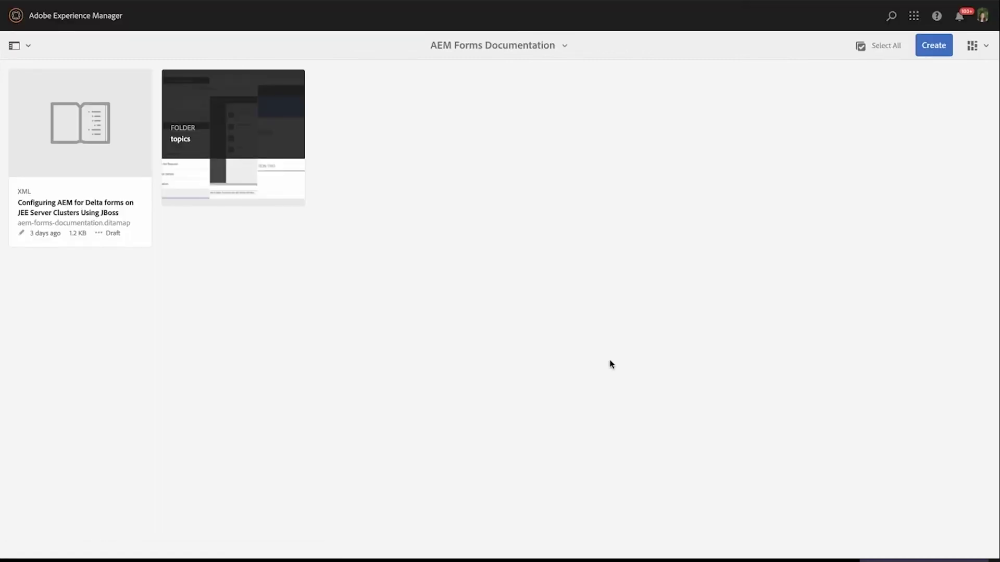